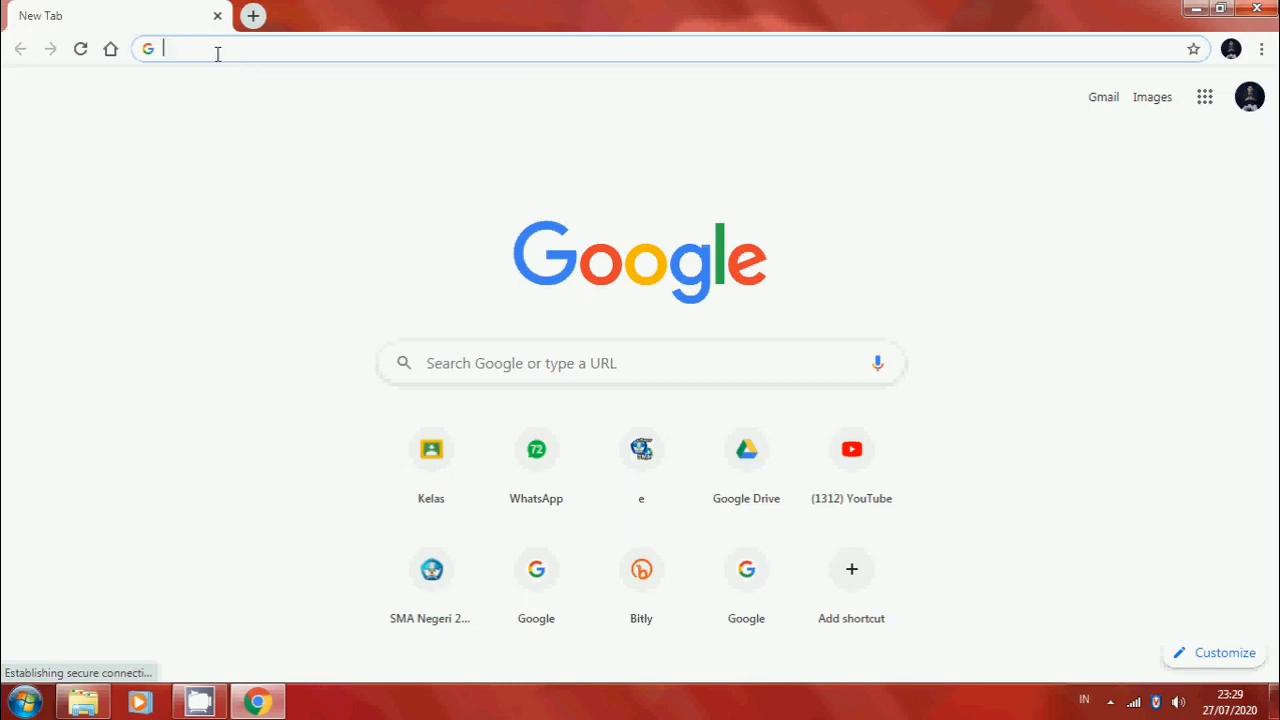
# Go to Google Drive at drive.google.com.
pyautogui.write('d')
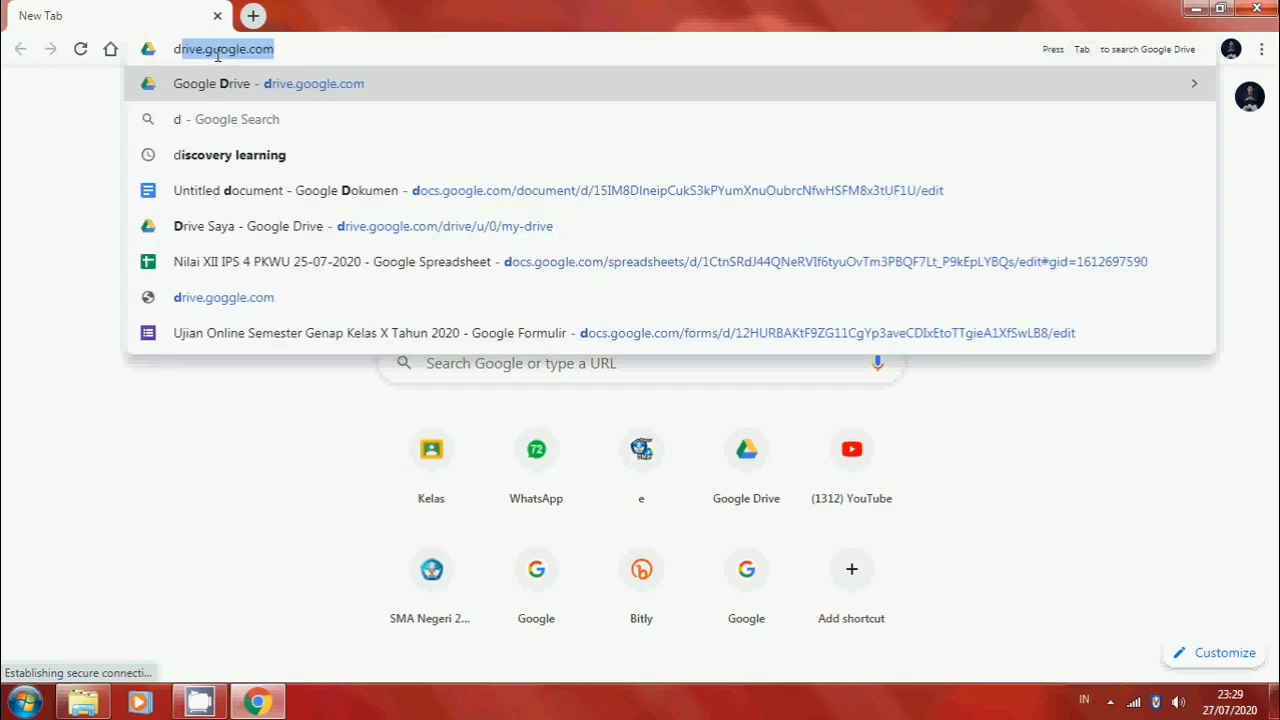
pyautogui.write('r')
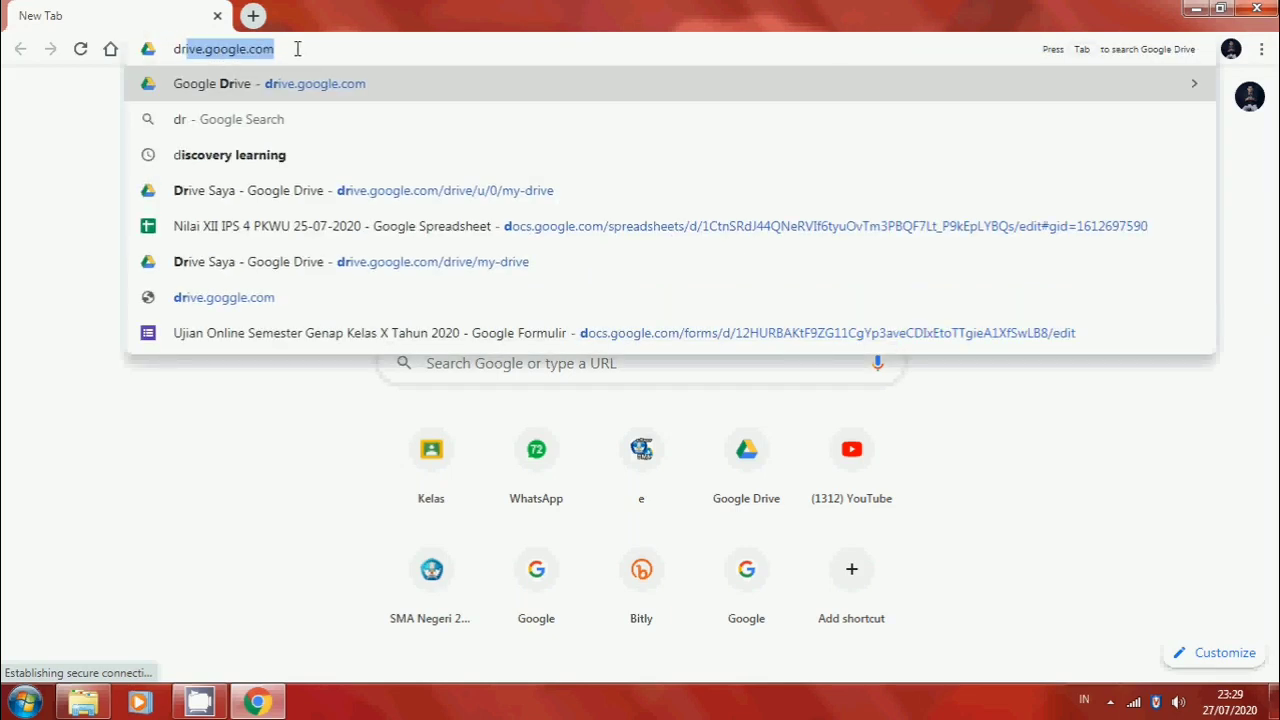
pyautogui.write('ive.goo')
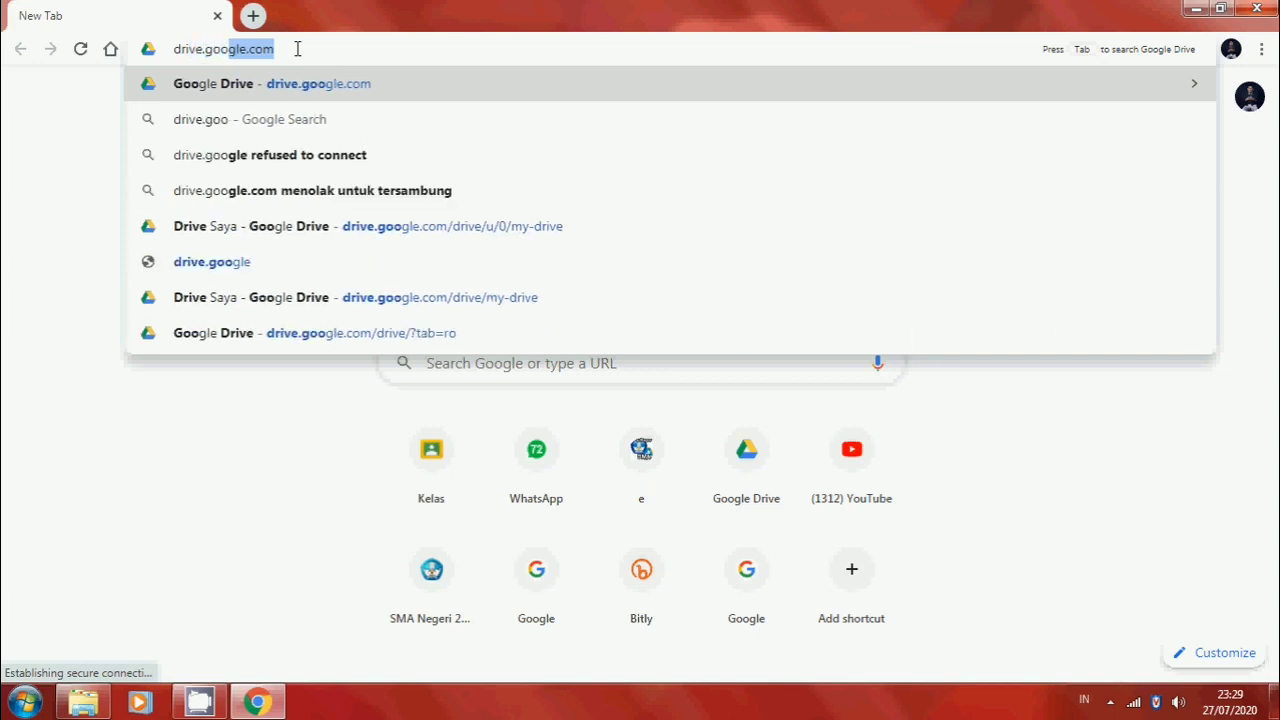
pyautogui.write('gle.com')
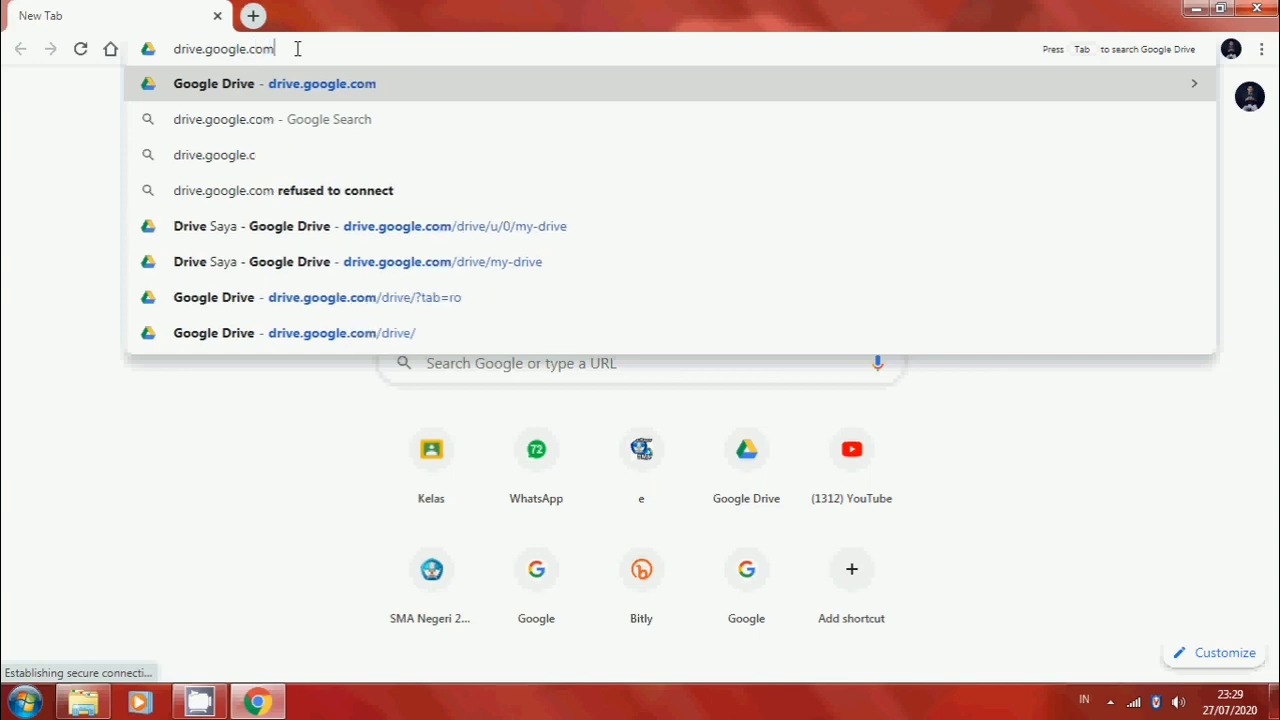
pyautogui.press('Return')
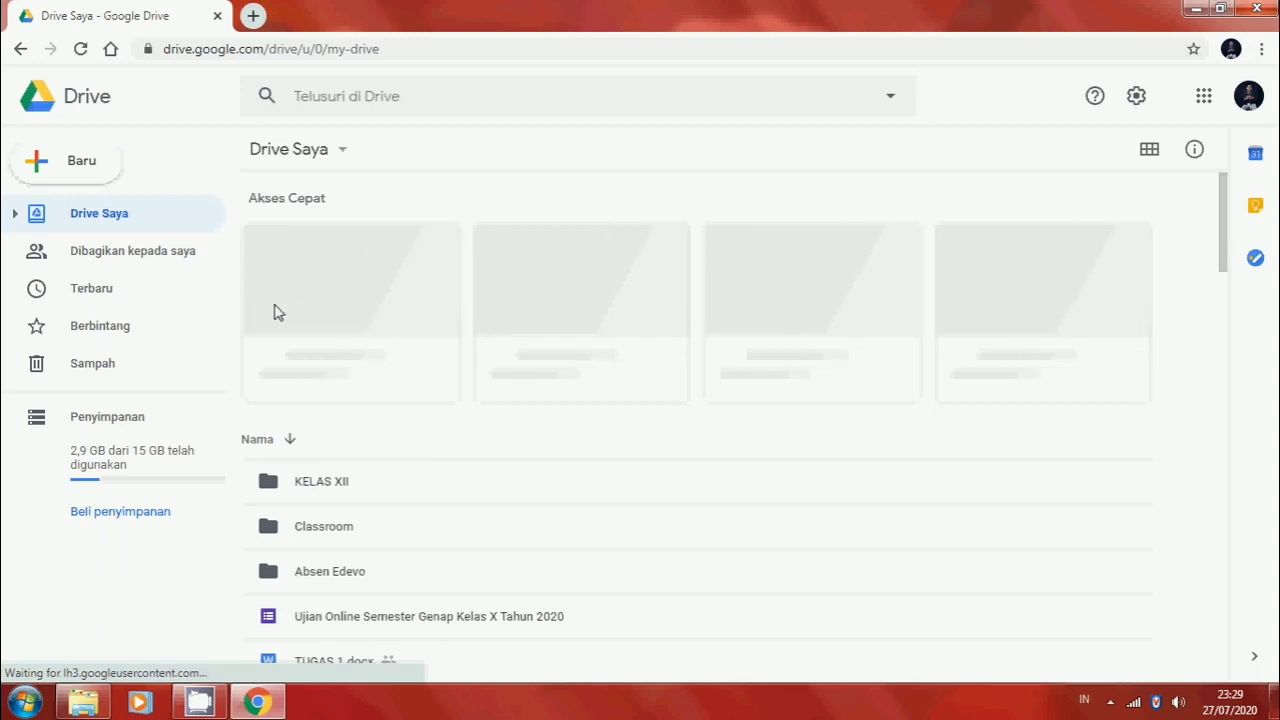
# Create a new folder named ABSEN in Drive Saya.
pyautogui.click(82, 170)
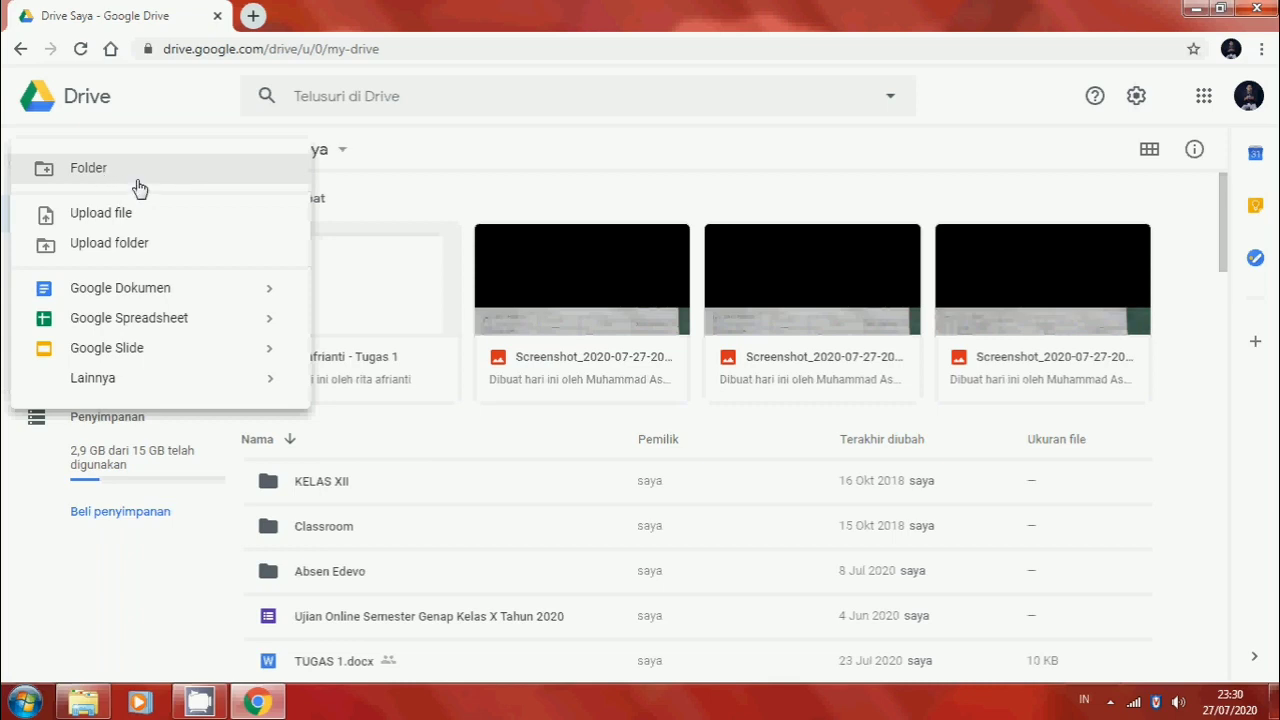
pyautogui.click(140, 188)
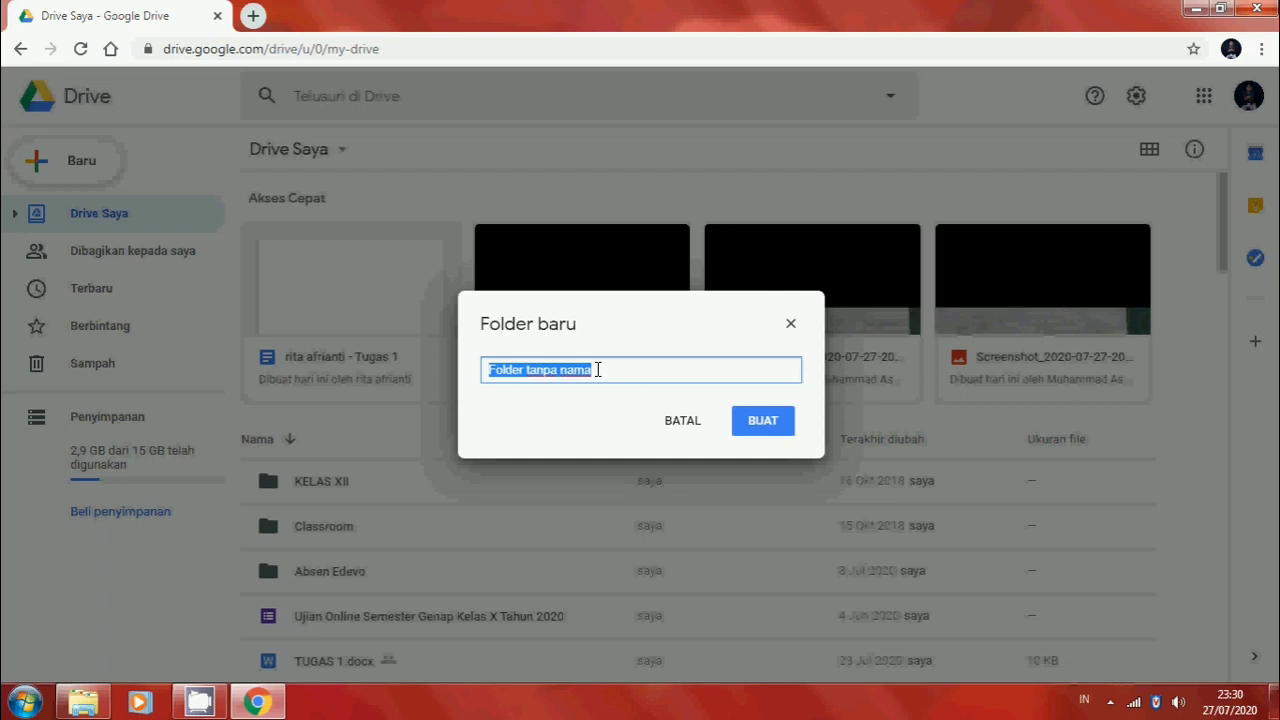
pyautogui.write('ABSEN')
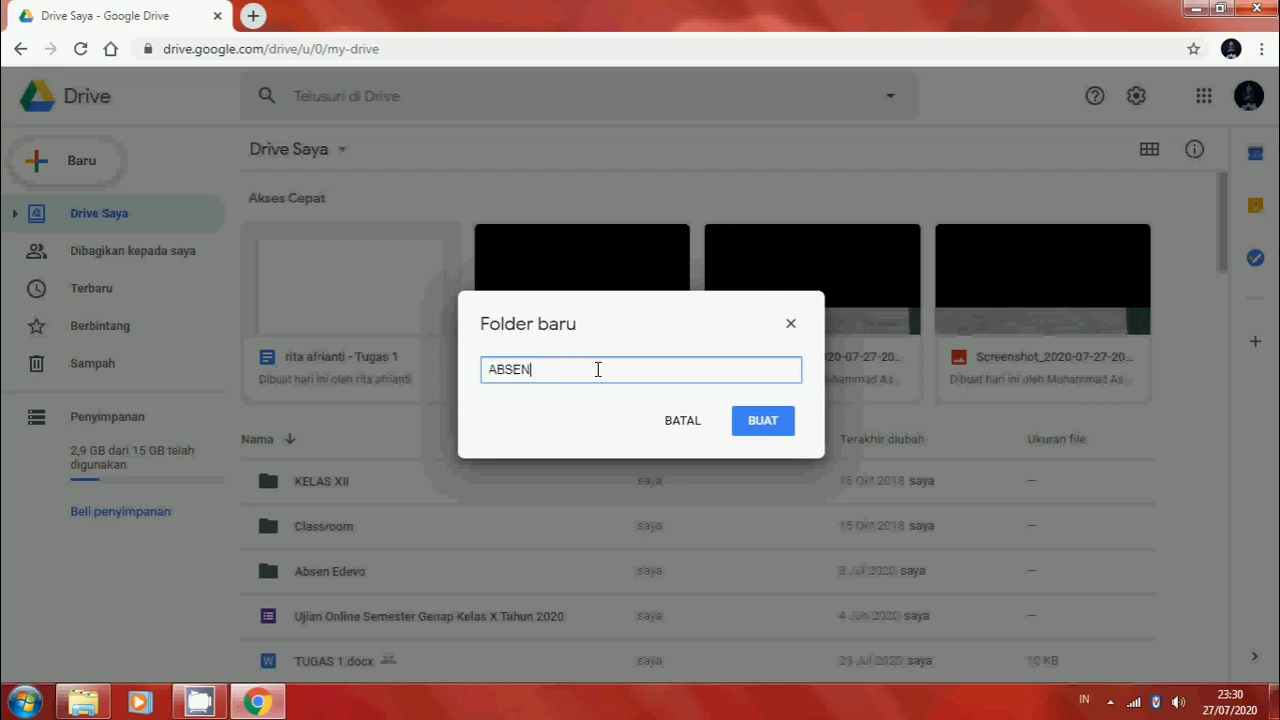
pyautogui.click(763, 421)
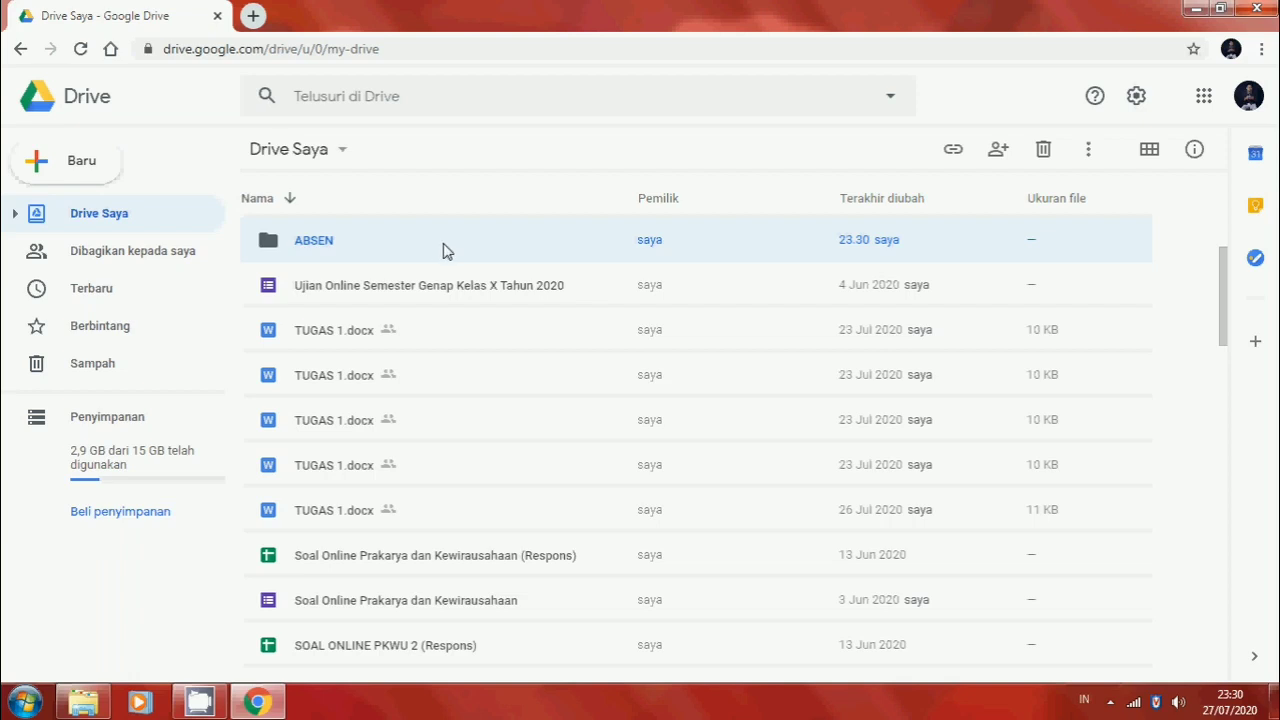
# Open the ABSEN folder and create a new Google Formulir inside it.
pyautogui.doubleClick(389, 249)
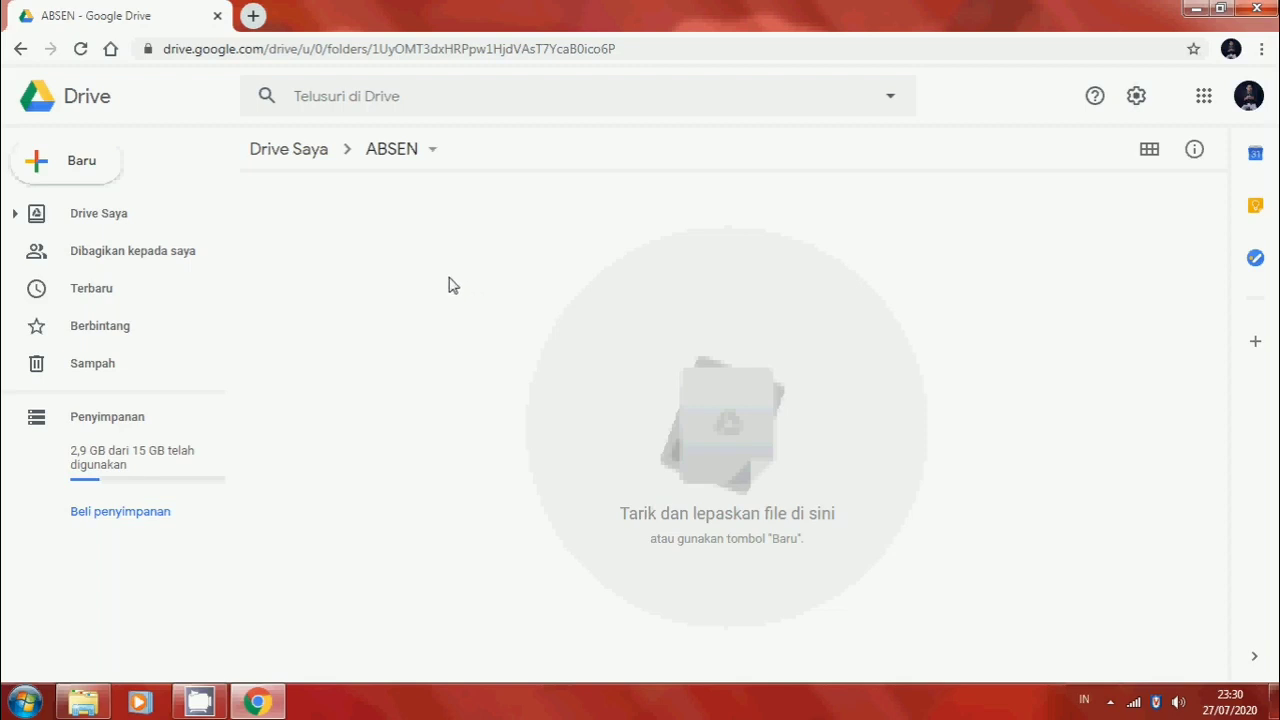
pyautogui.rightClick(529, 298)
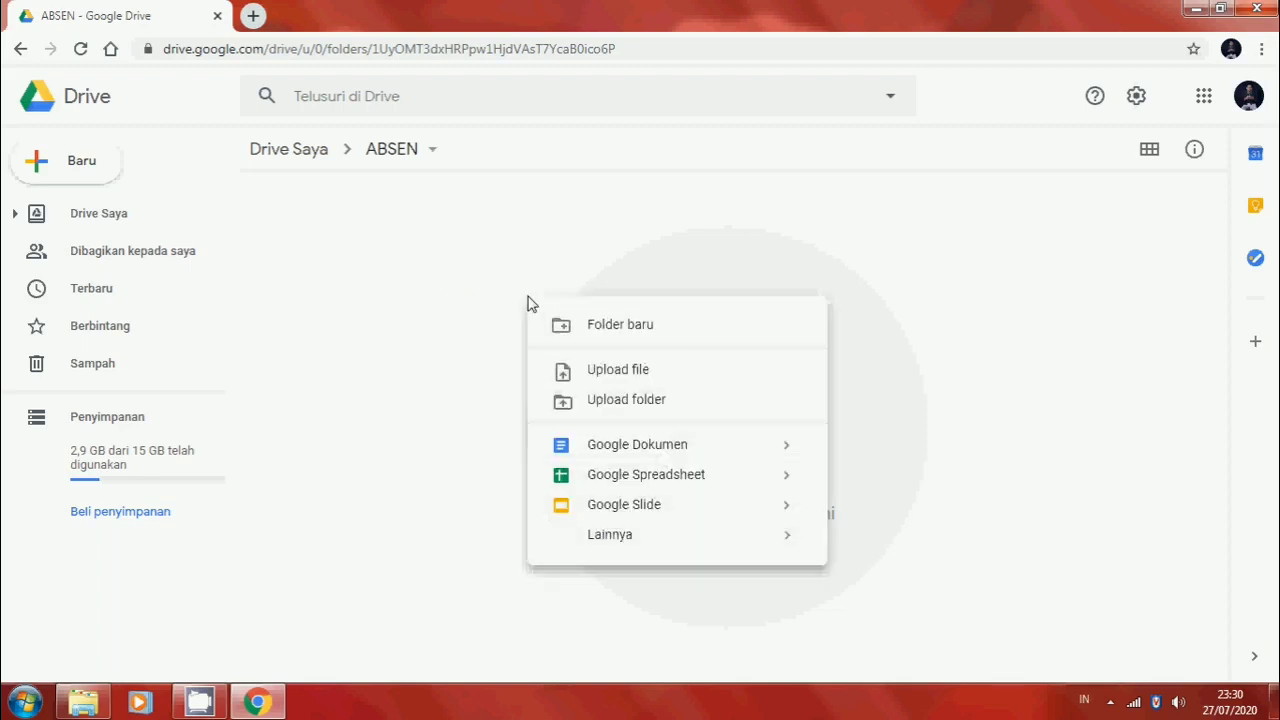
pyautogui.moveTo(735, 538)
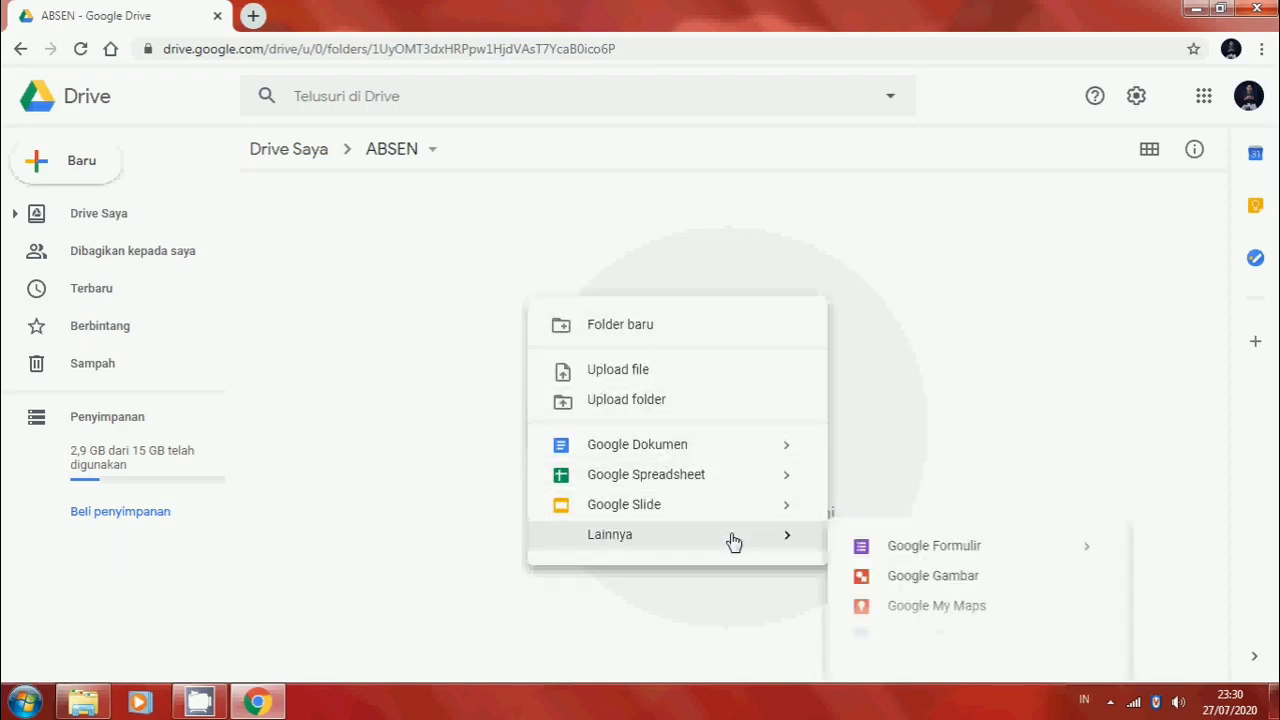
pyautogui.click(1000, 553)
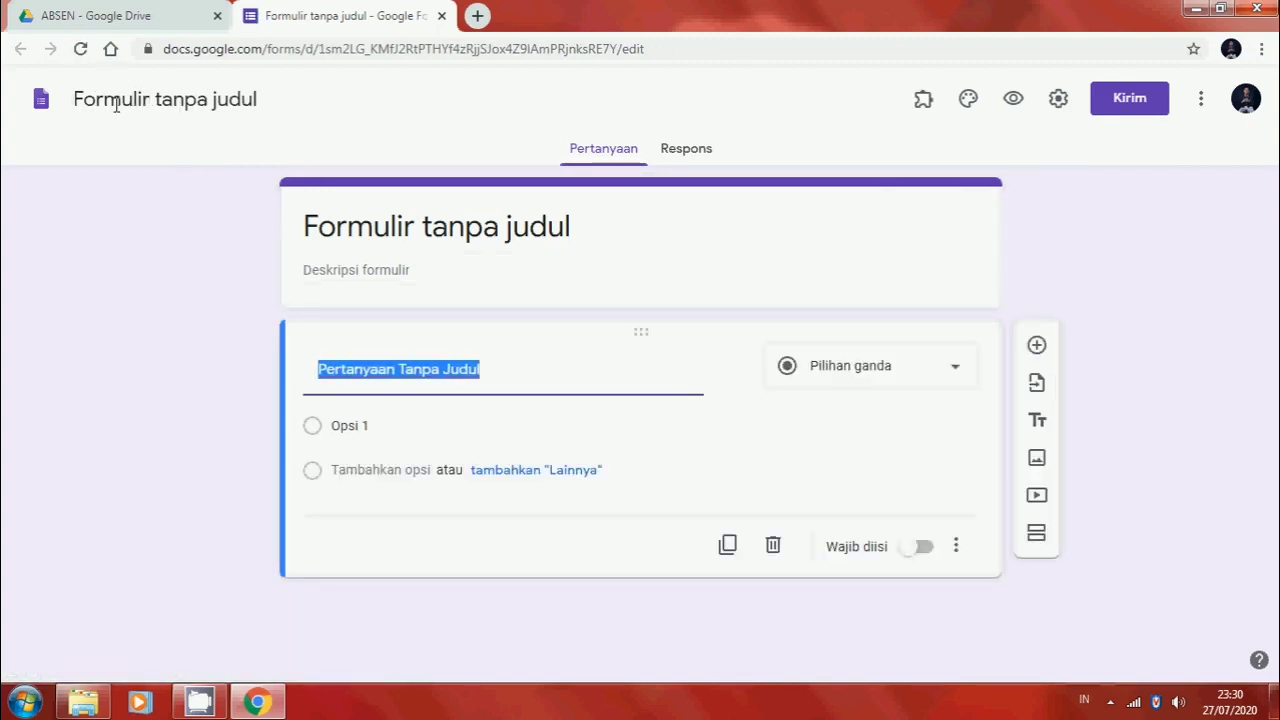
# Name the form ABSEN SEMESTER GANJIL and apply the same text as its title heading.
pyautogui.click(185, 110)
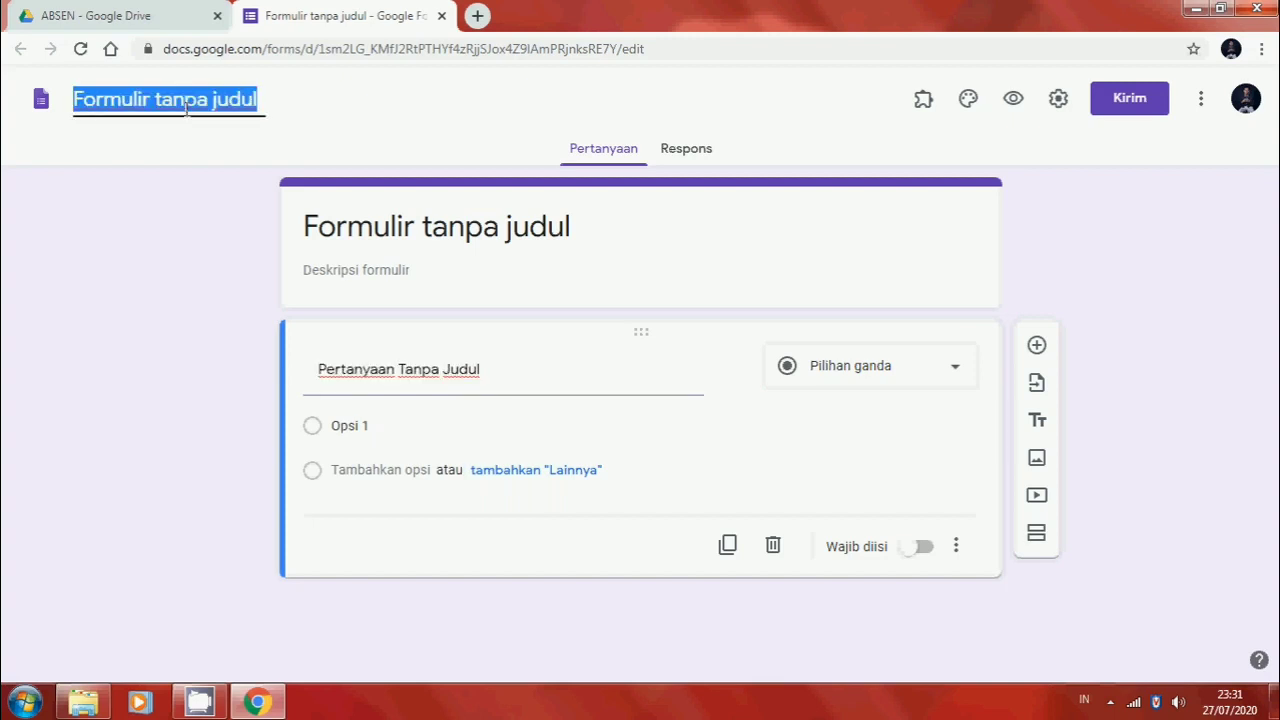
pyautogui.write('ABSEN ')
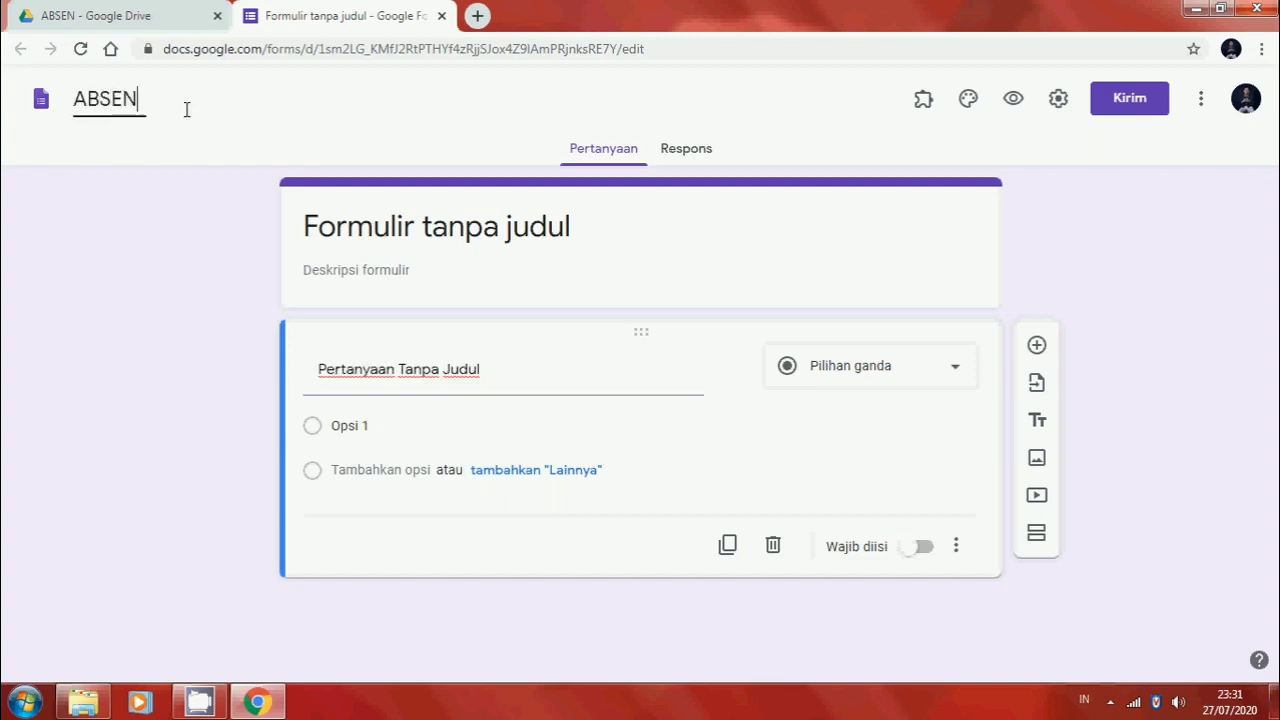
pyautogui.write('SEMESTER GANJIL')
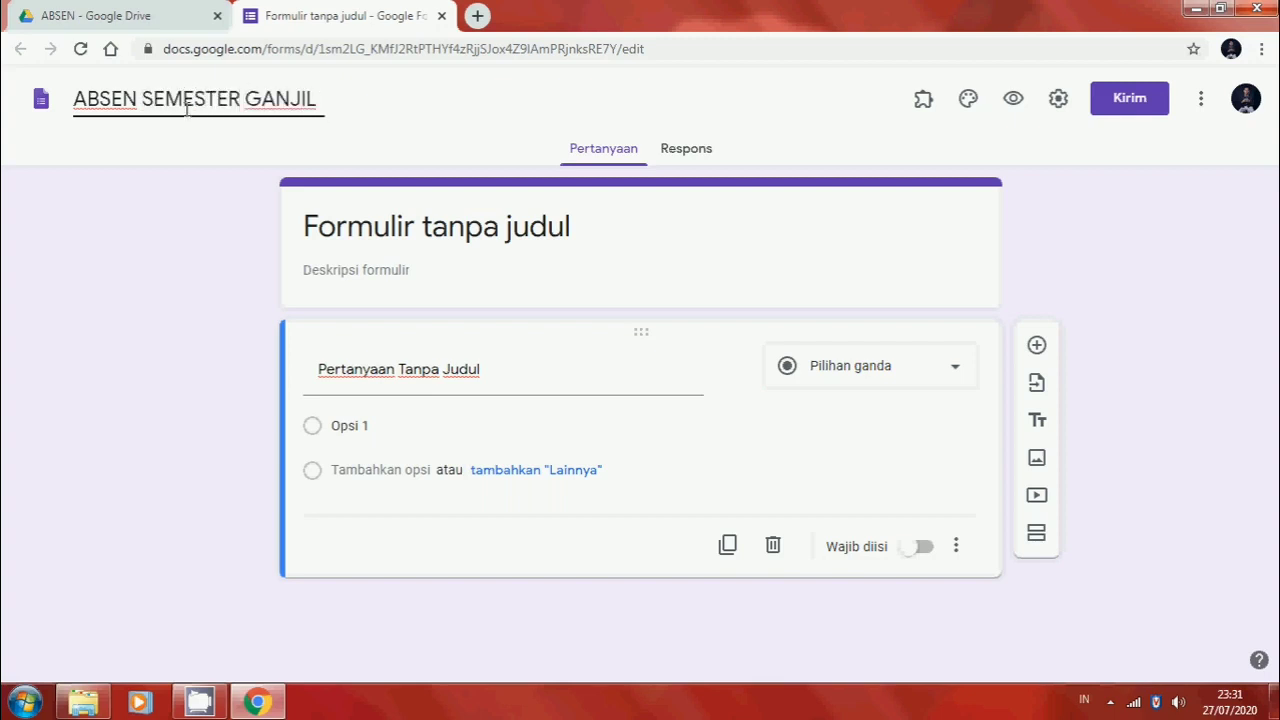
pyautogui.click(420, 228)
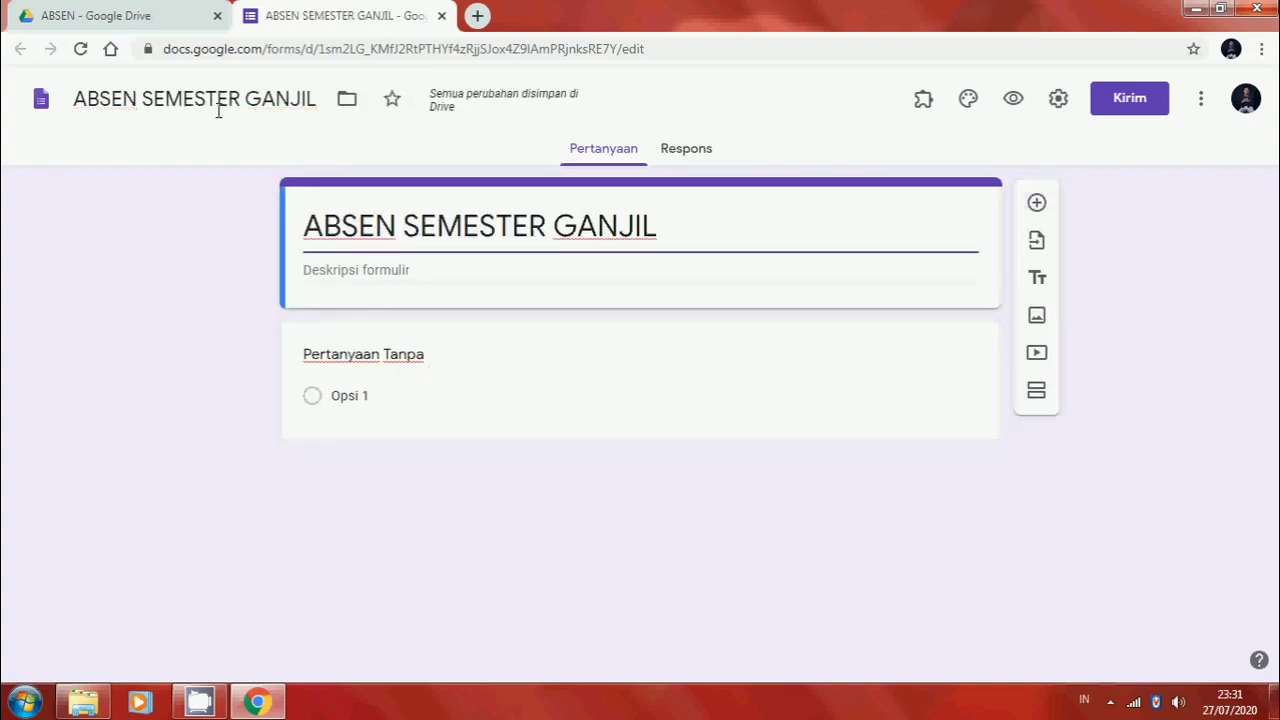
# Turn the first question into a required Tanggal-type question titled TANGGAL.
pyautogui.click(420, 357)
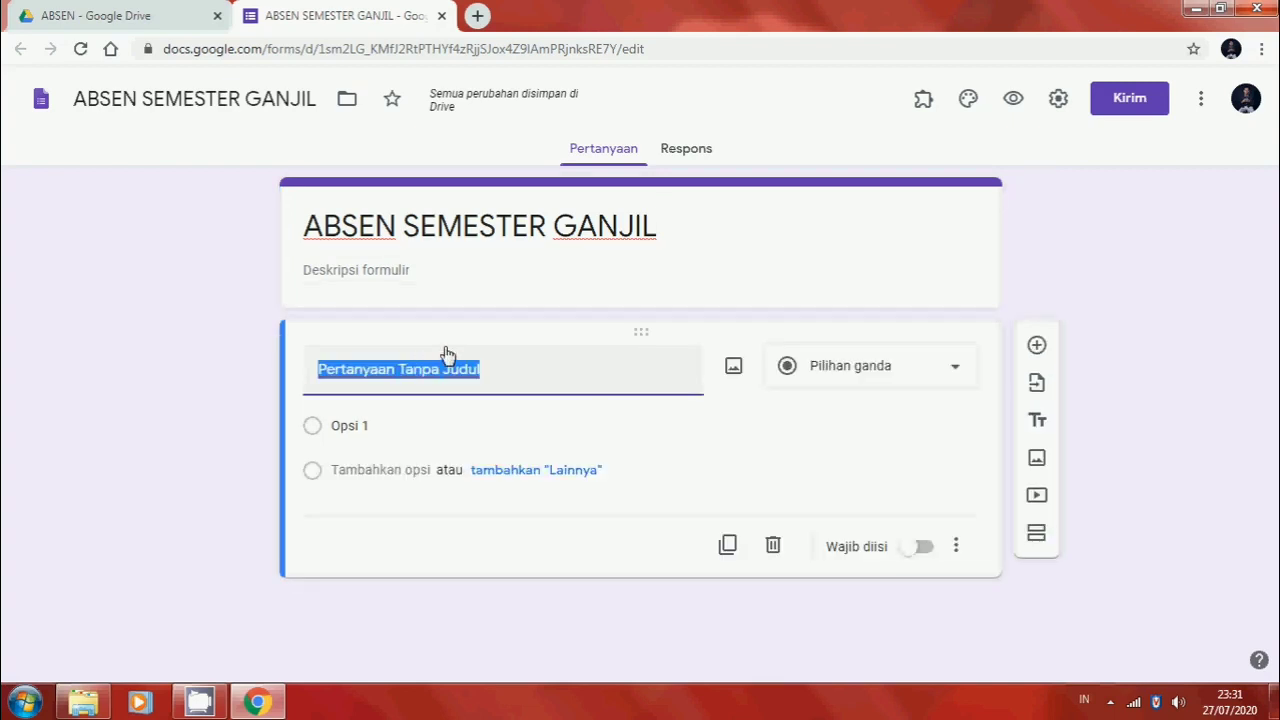
pyautogui.write('TANGGAL')
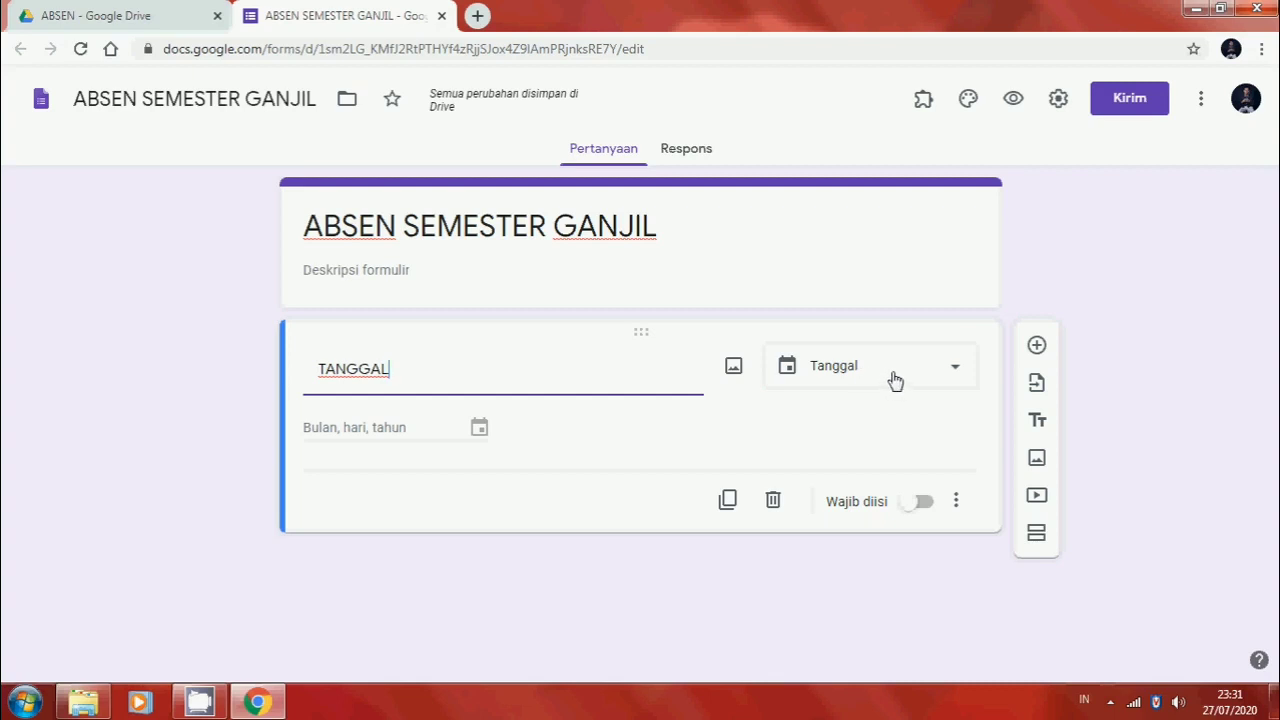
pyautogui.click(923, 505)
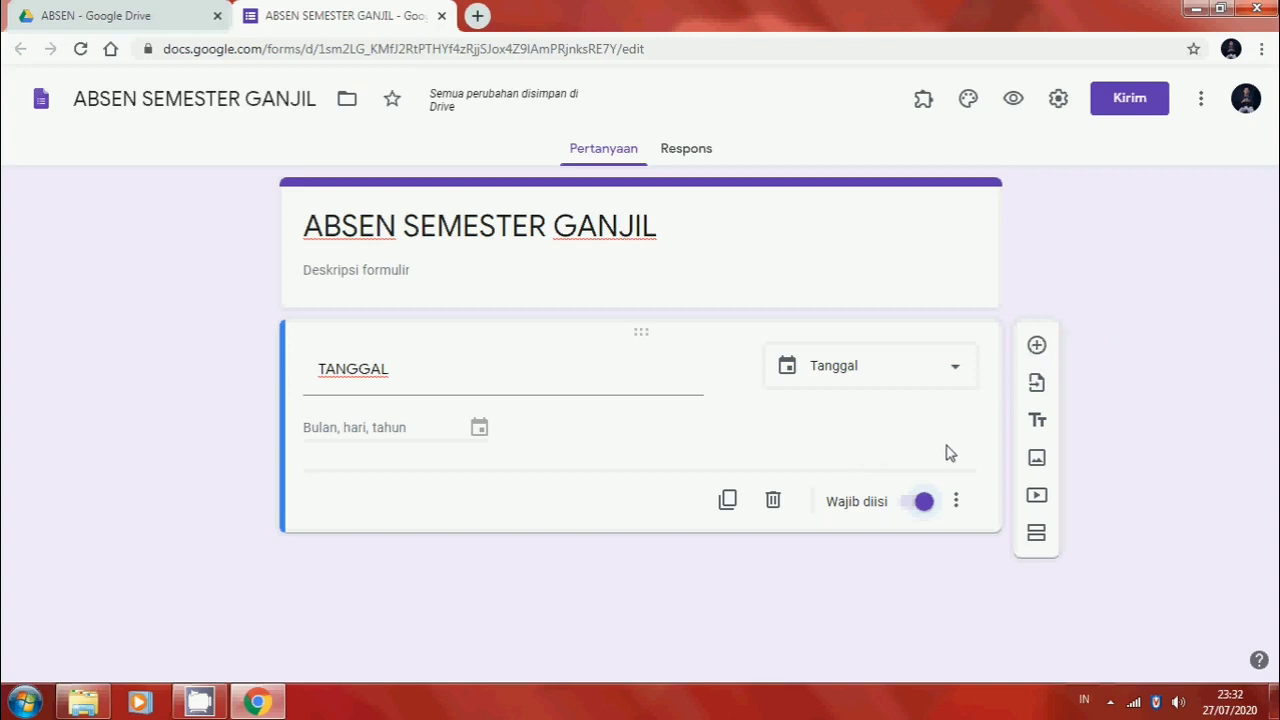
# Add a second question titled KELAS and set its type to Drop-down.
pyautogui.click(1036, 346)
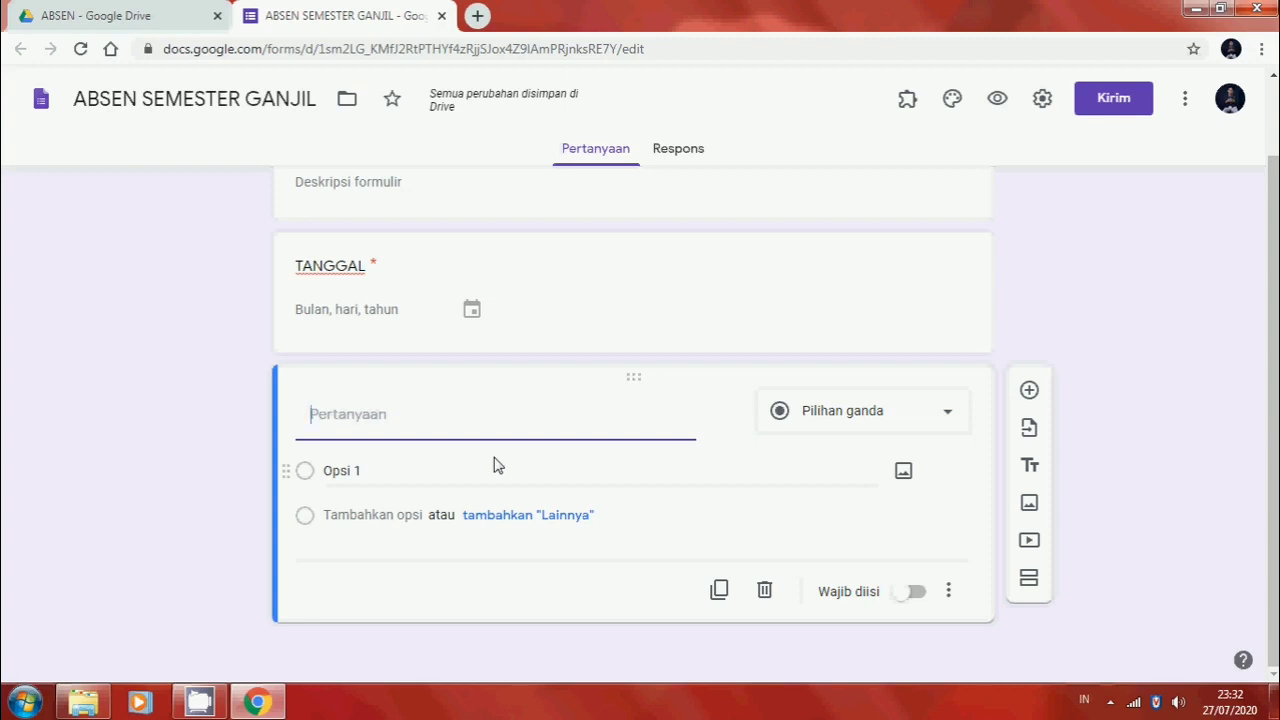
pyautogui.write('KEL')
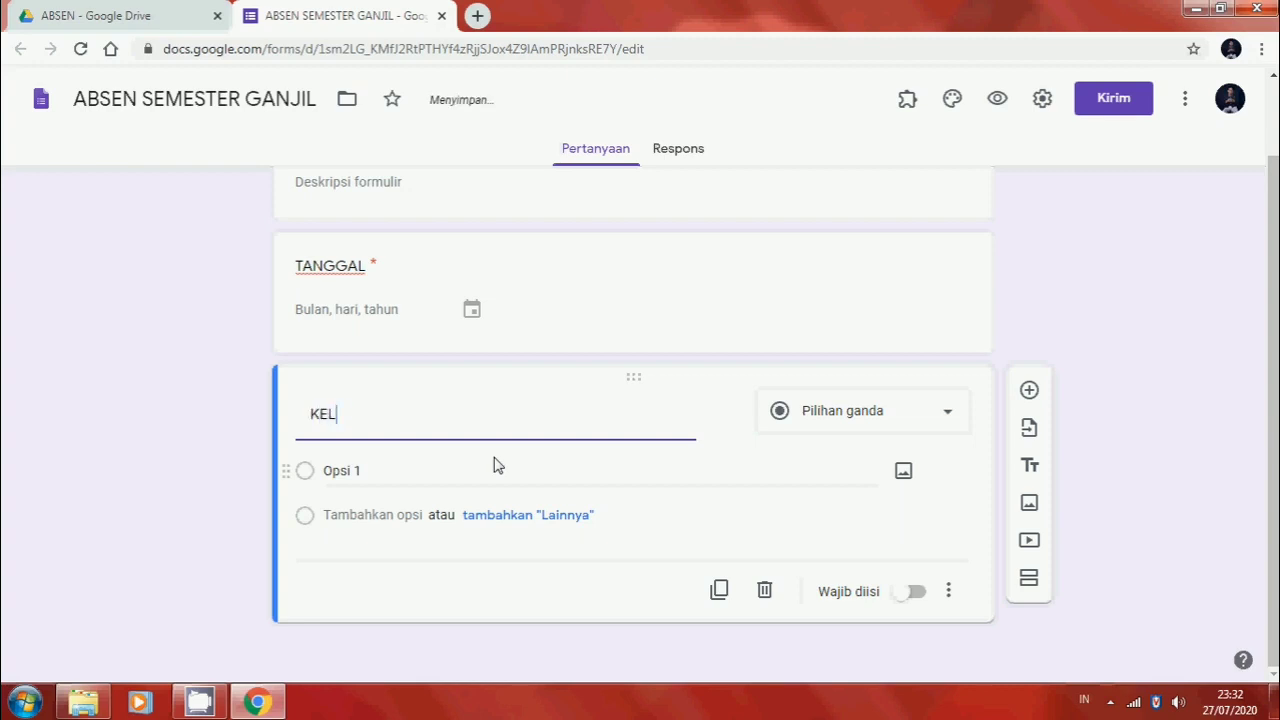
pyautogui.write('AS')
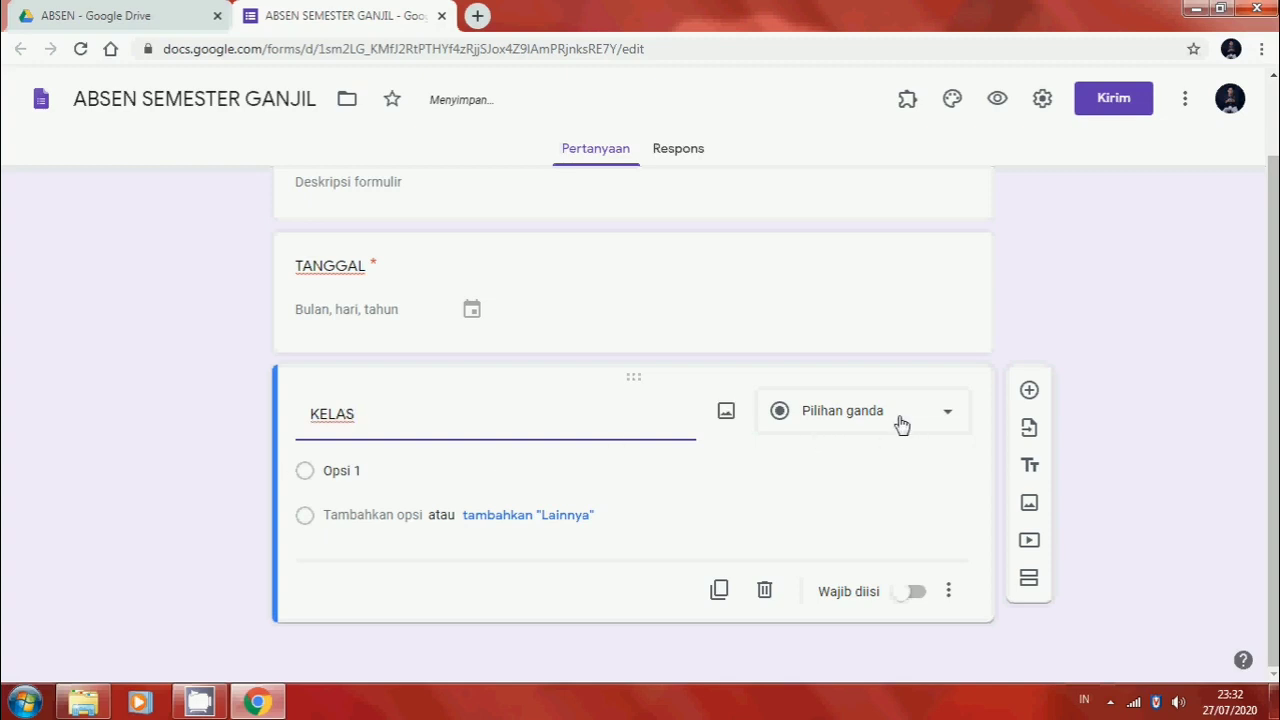
pyautogui.click(935, 418)
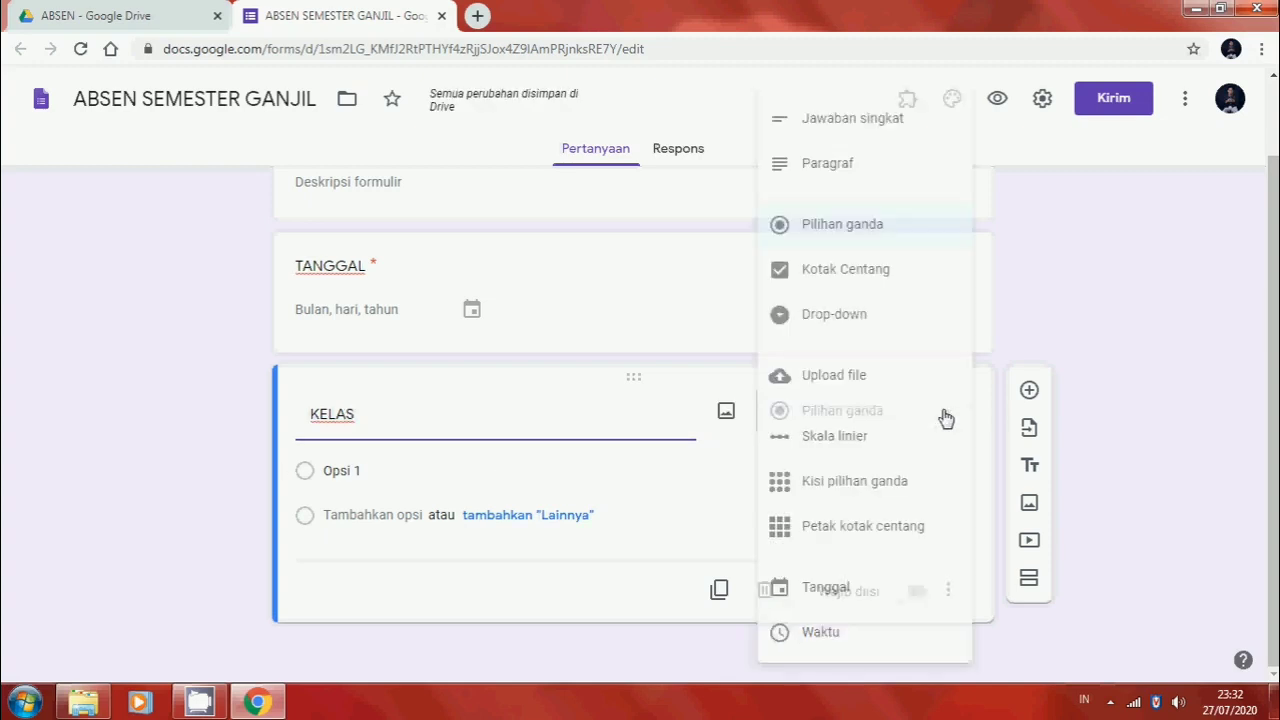
pyautogui.click(889, 340)
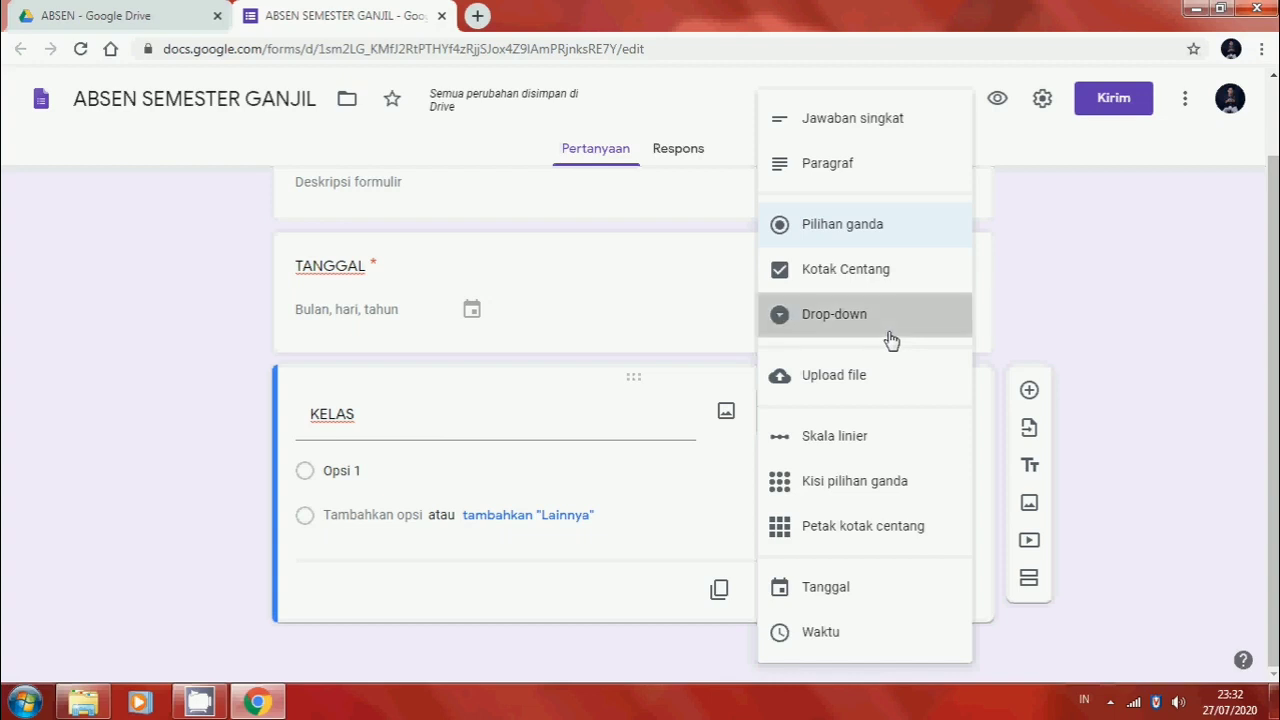
# Enter three answer options for the KELAS question: XI IPA 1, XI IPA 2 and XI IPA 3.
pyautogui.click(368, 472)
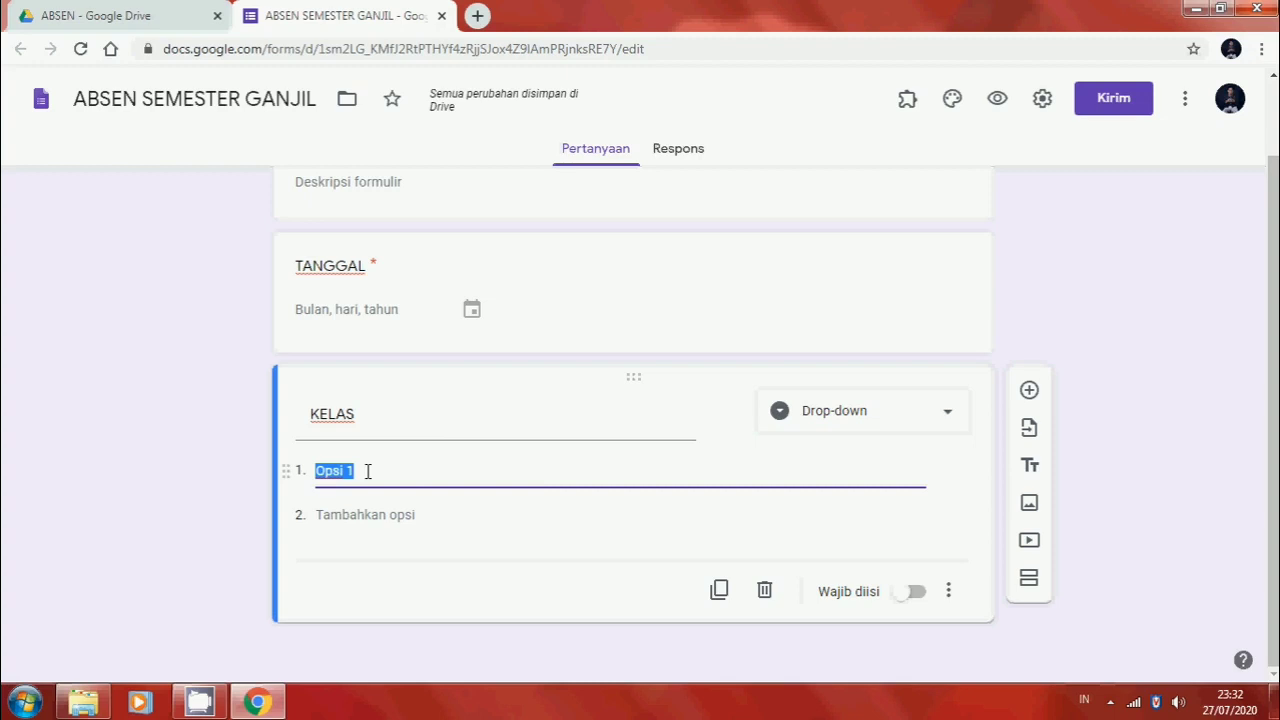
pyautogui.write('XI ')
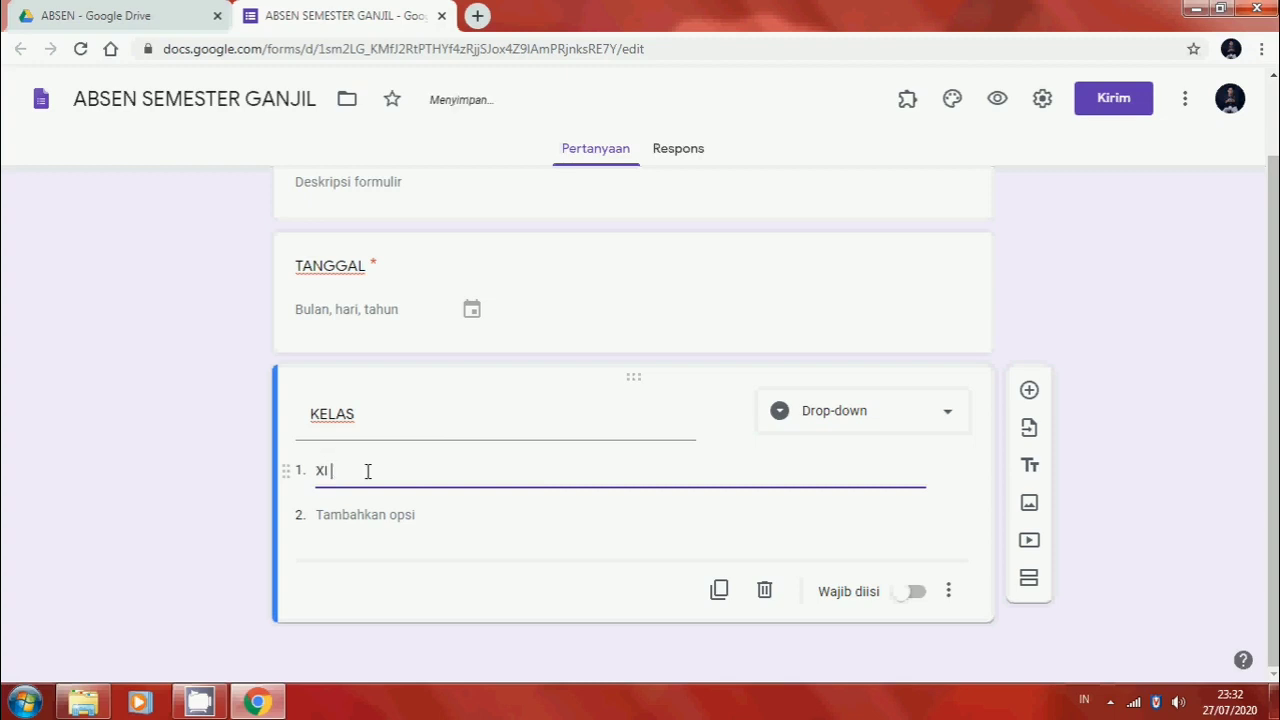
pyautogui.write('IPA 1')
pyautogui.click(385, 514)
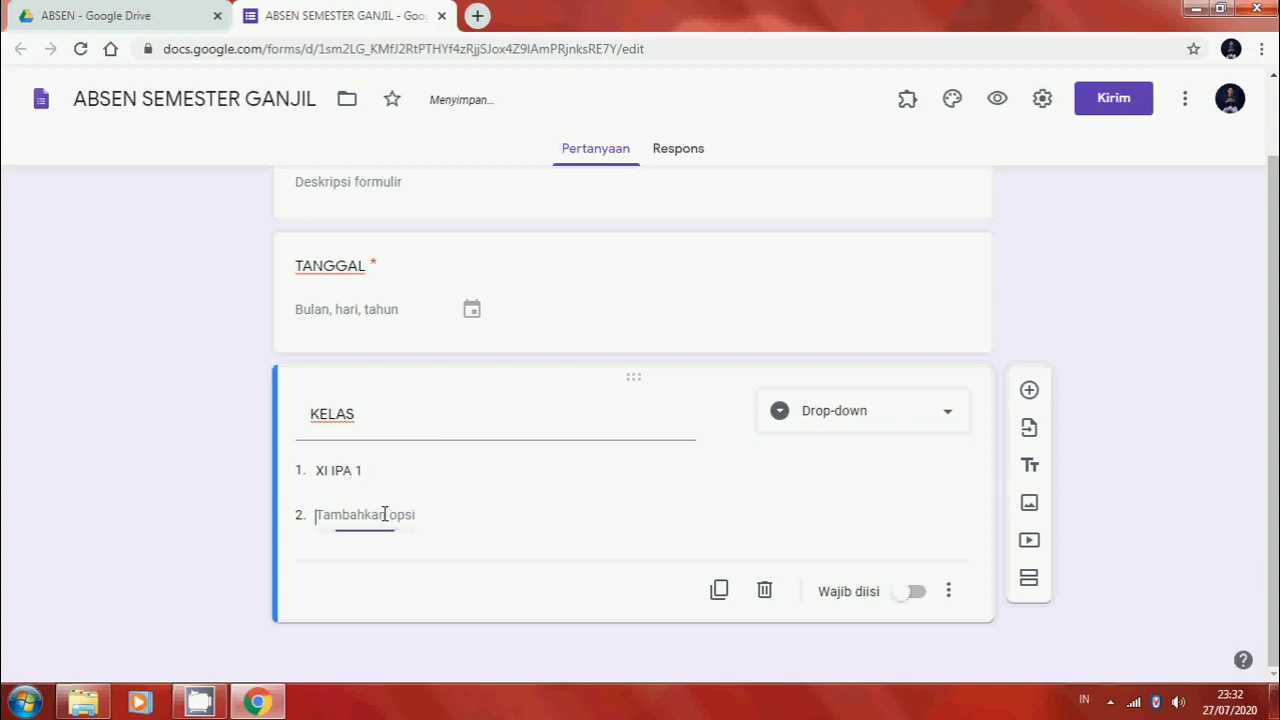
pyautogui.write('XI')
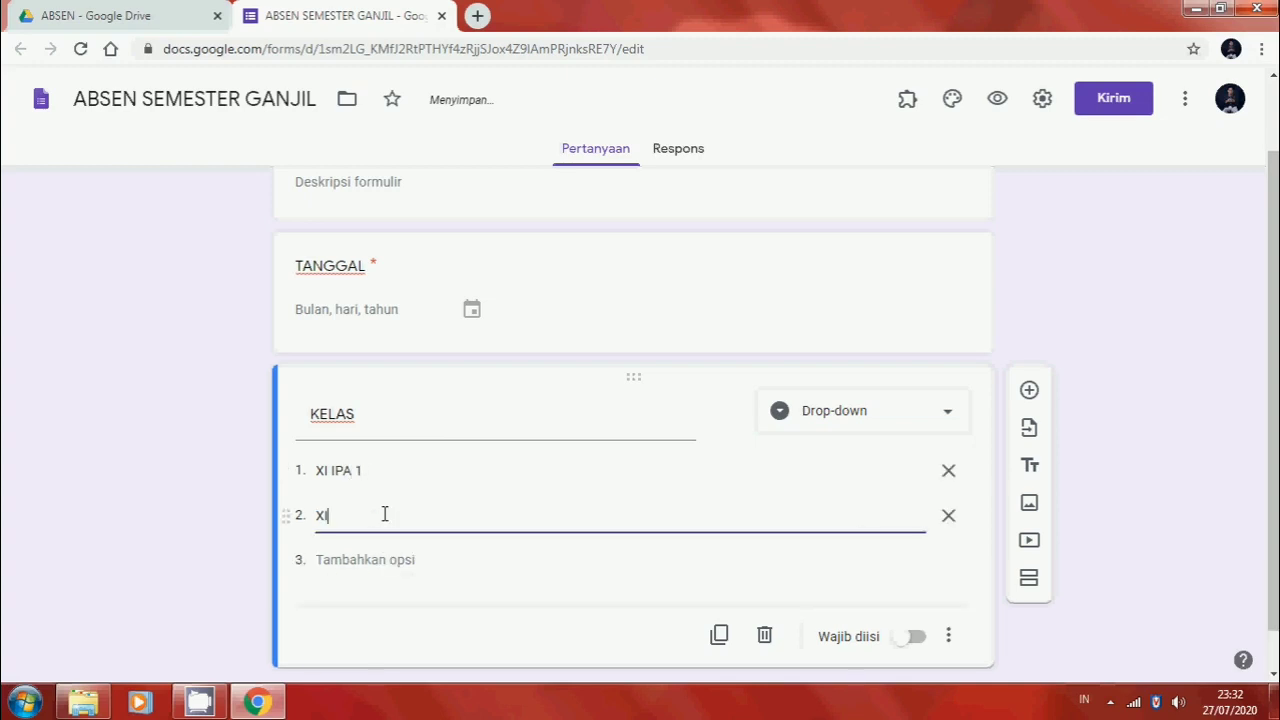
pyautogui.write(' IPA 2')
pyautogui.click(365, 560)
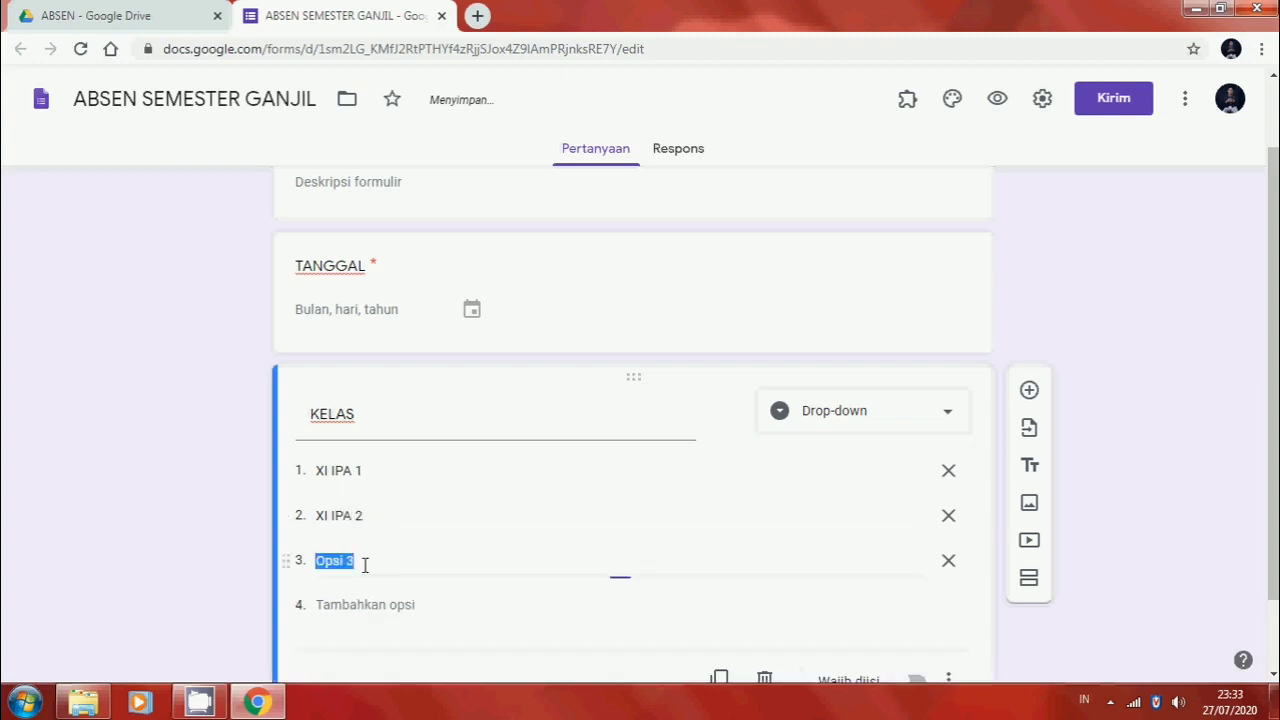
pyautogui.write('XI I')
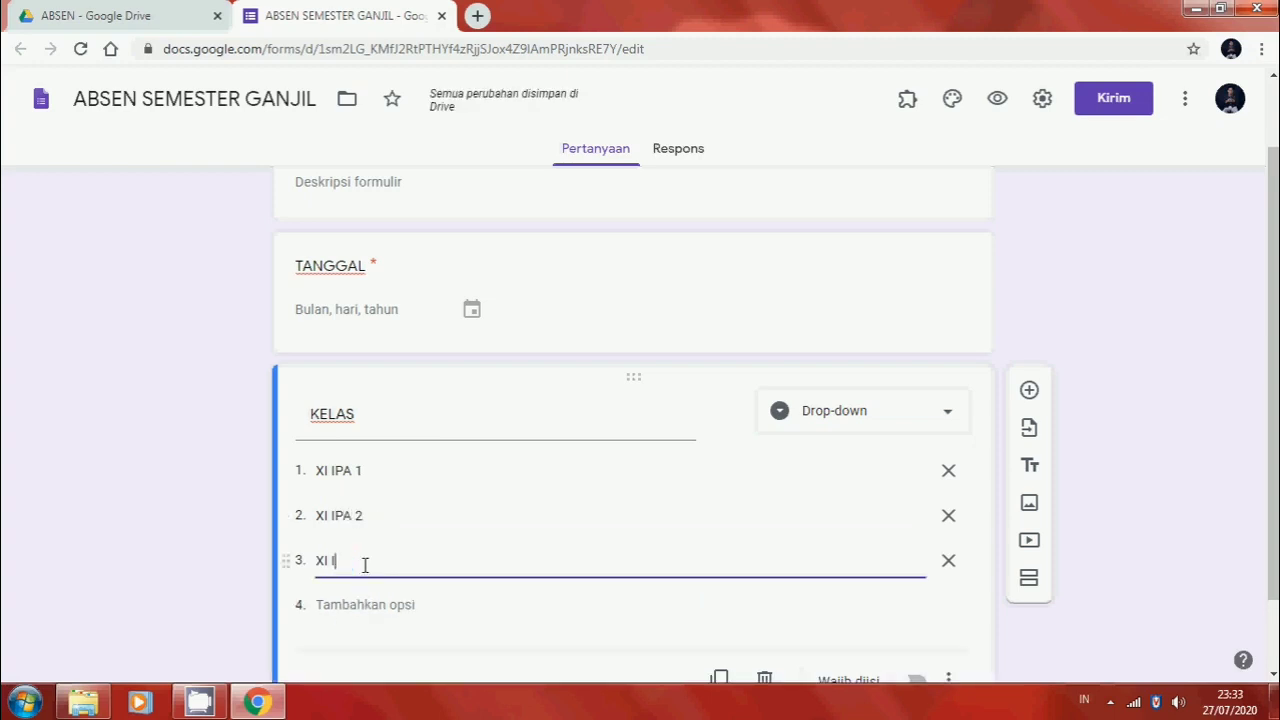
pyautogui.write('PA 3')
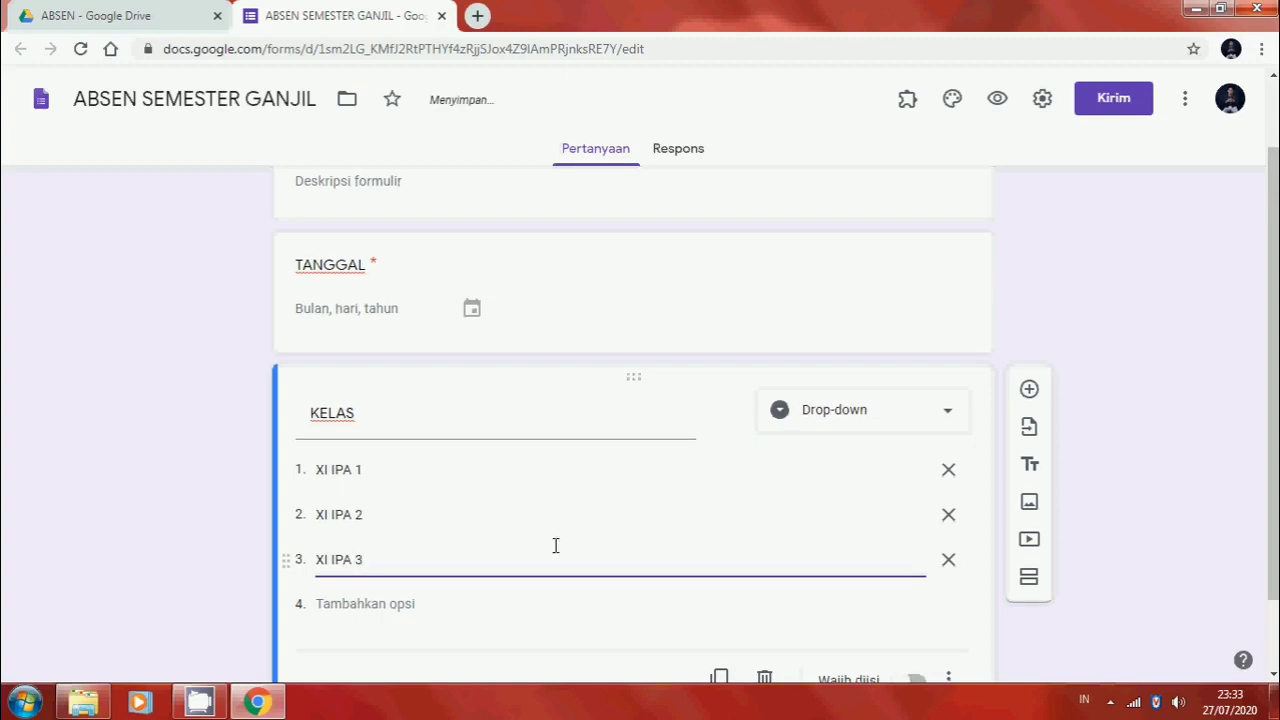
# Make the KELAS question mandatory.
pyautogui.scroll(-2, 700, 535)
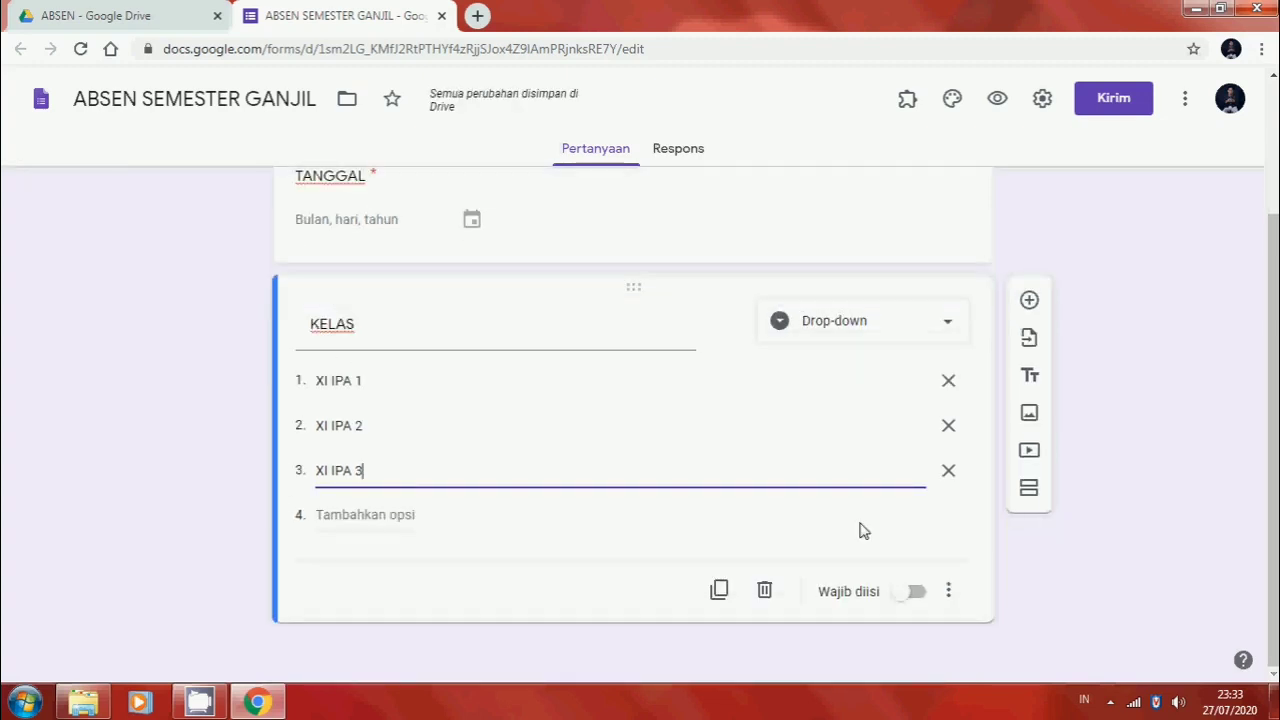
pyautogui.click(915, 594)
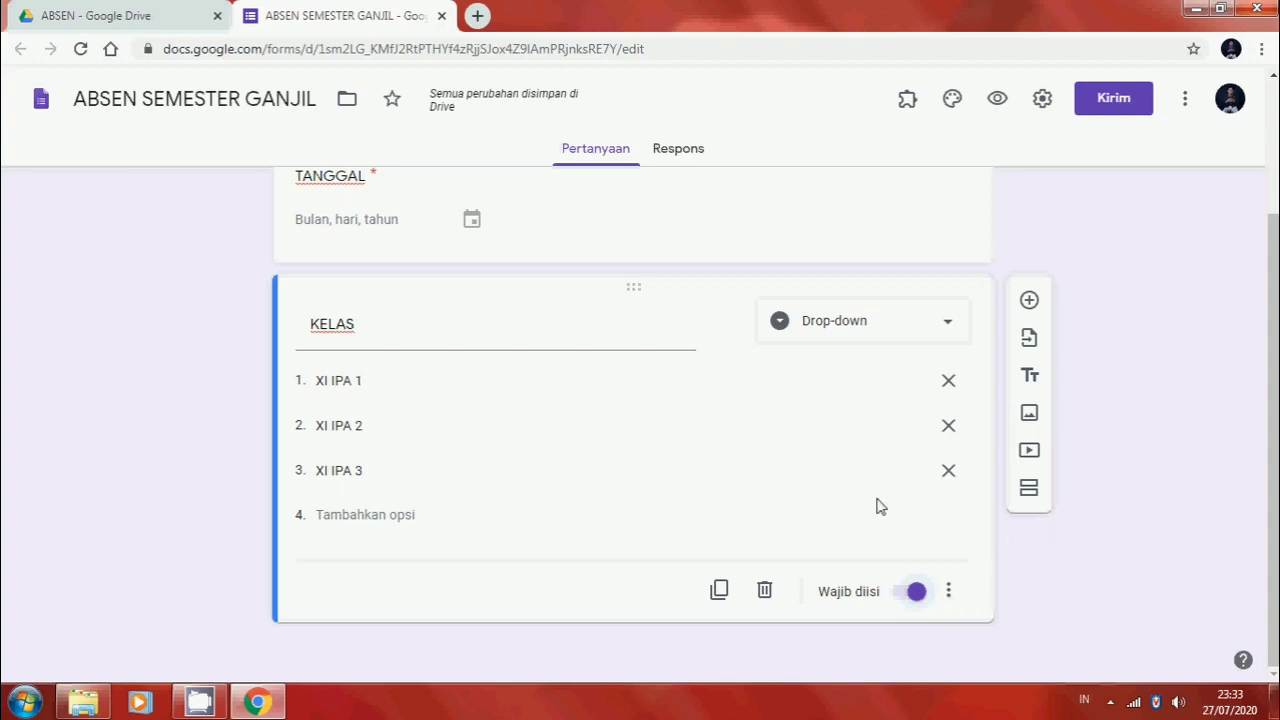
pyautogui.scroll(3, 708, 364)
pyautogui.scroll(-3, 698, 339)
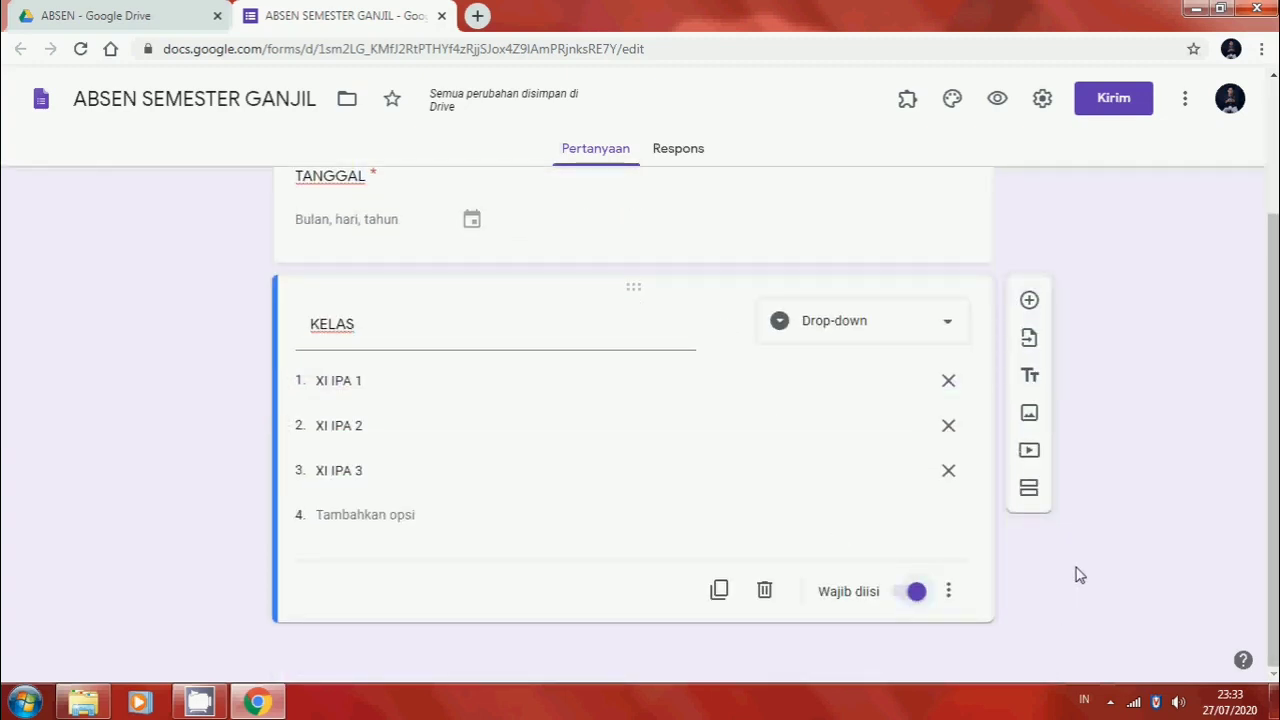
# Add a new section after the KELAS question and title it ABSEN KELAS XI IPA 1.
pyautogui.click(1030, 493)
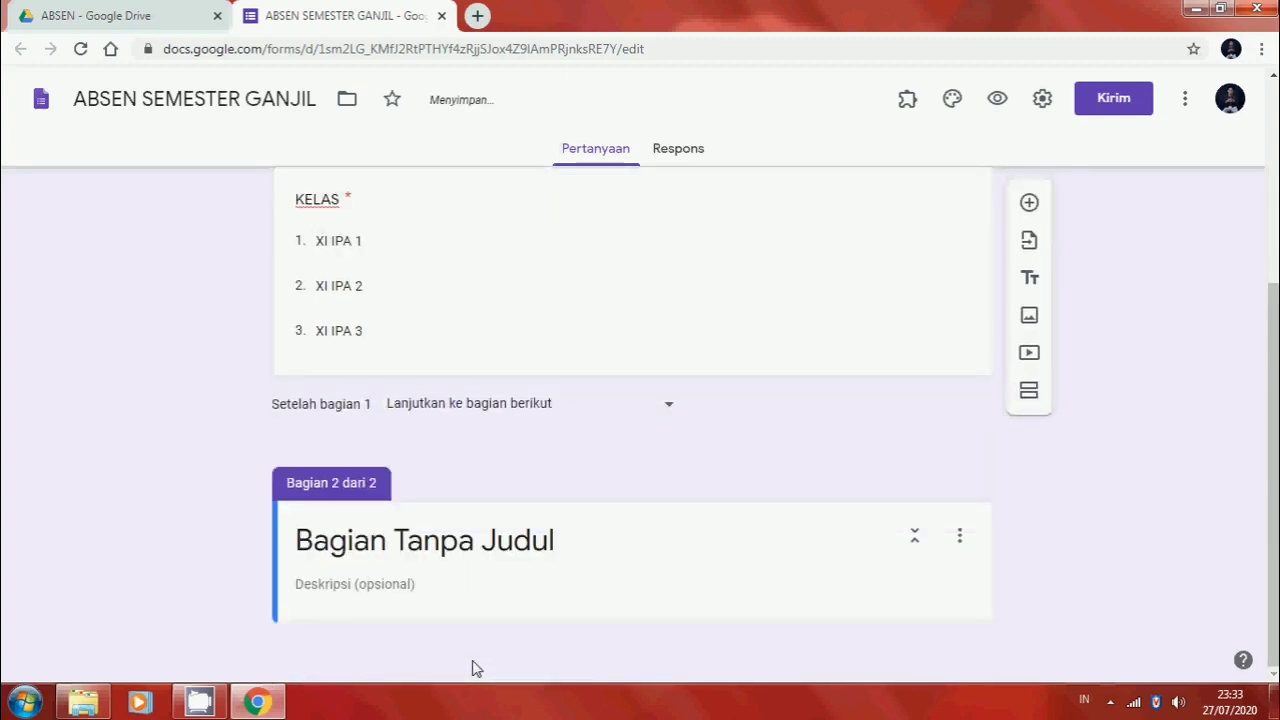
pyautogui.click(410, 552)
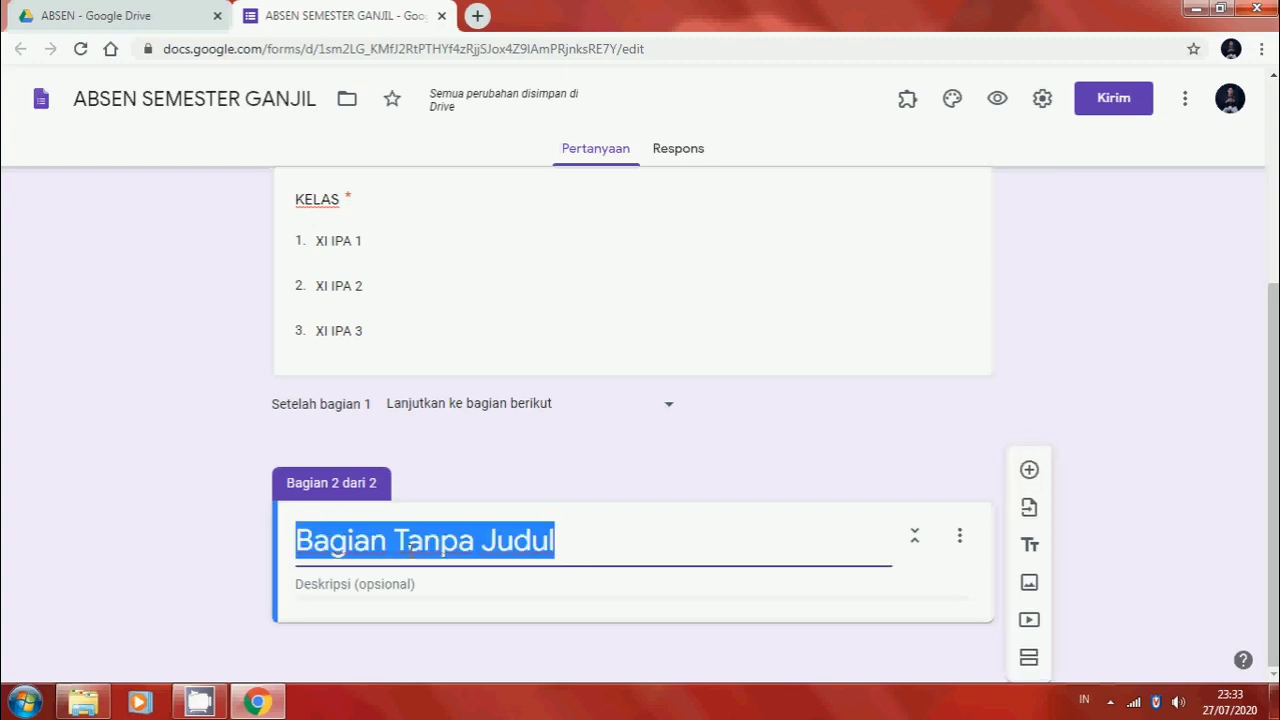
pyautogui.write('ABS')
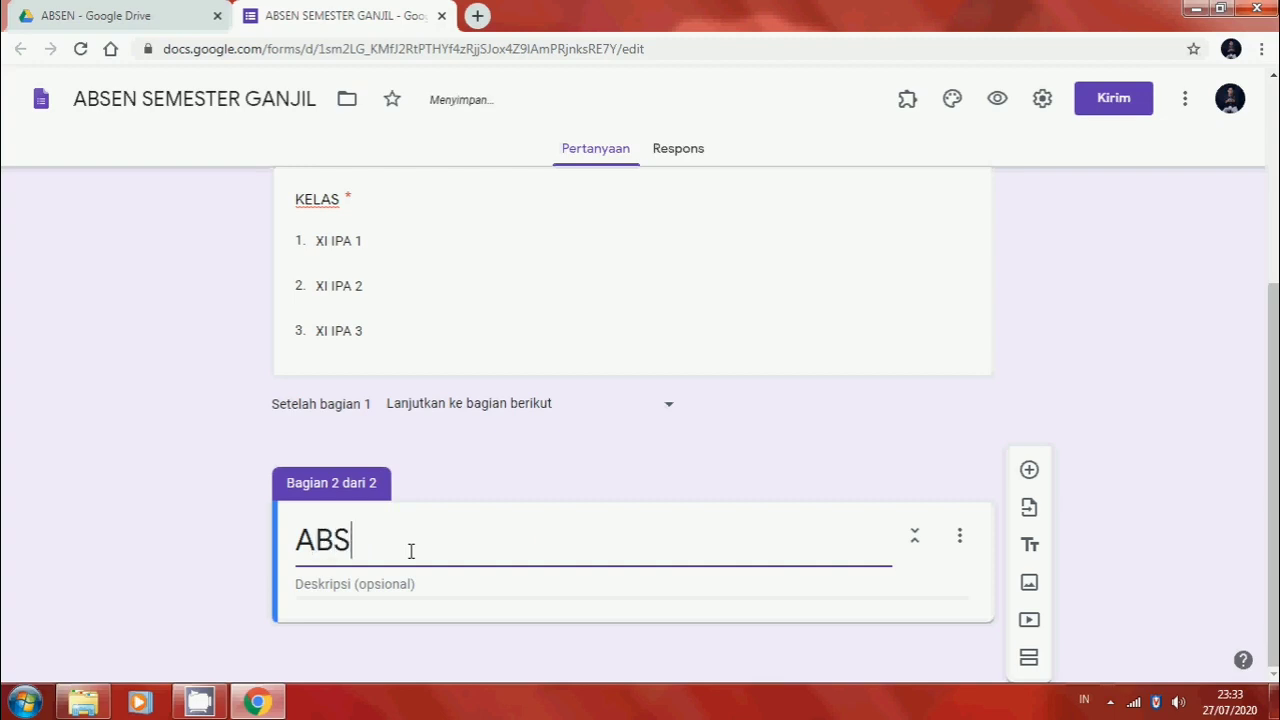
pyautogui.write('EN KELA')
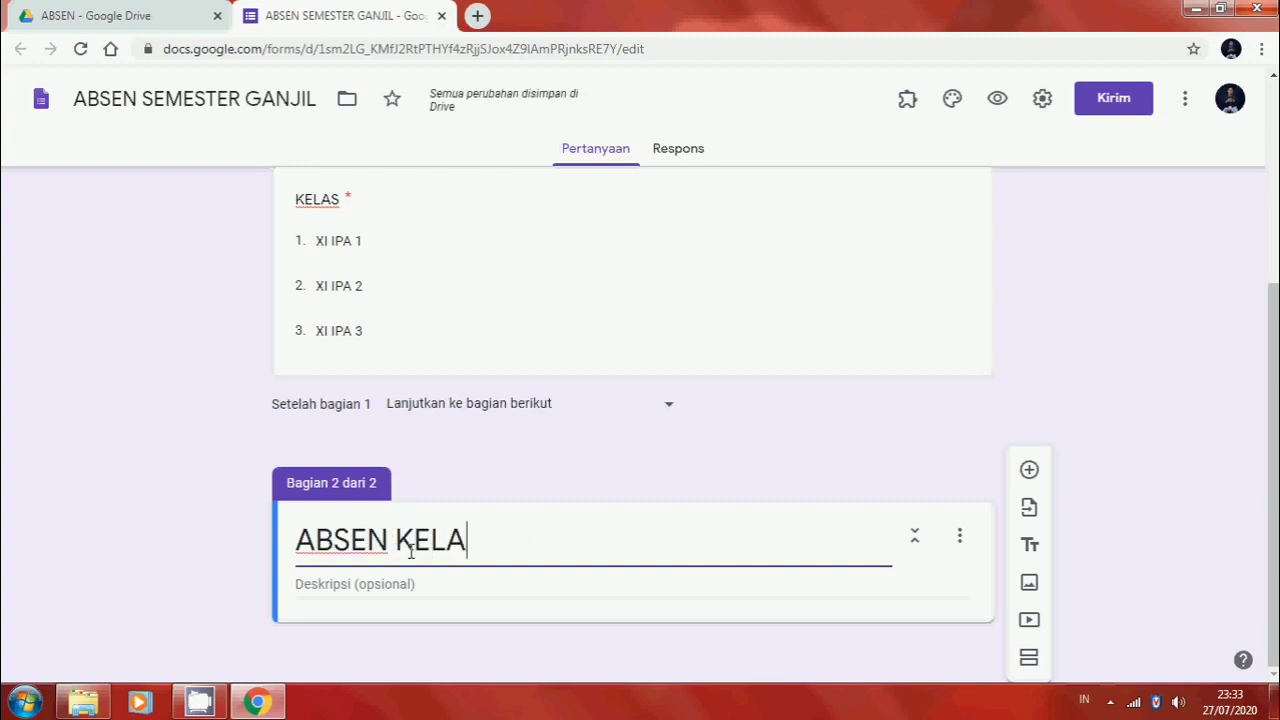
pyautogui.write('S ')
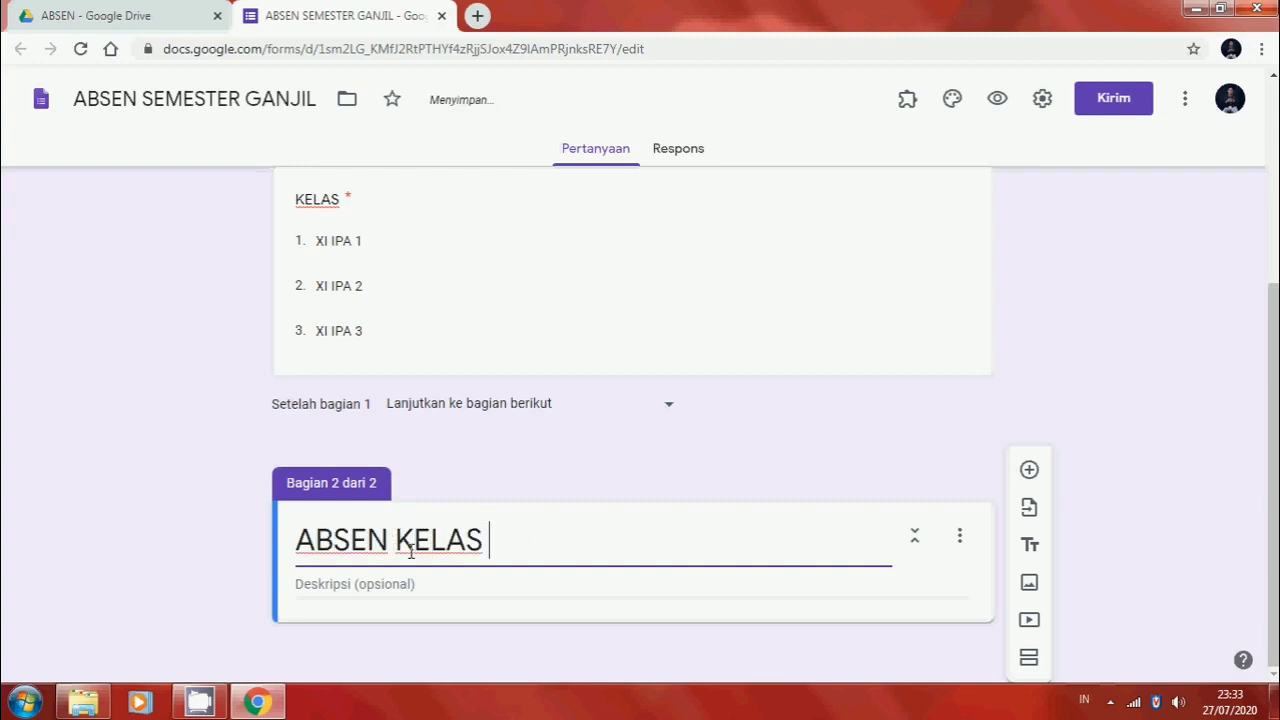
pyautogui.write('XI IPA 1')
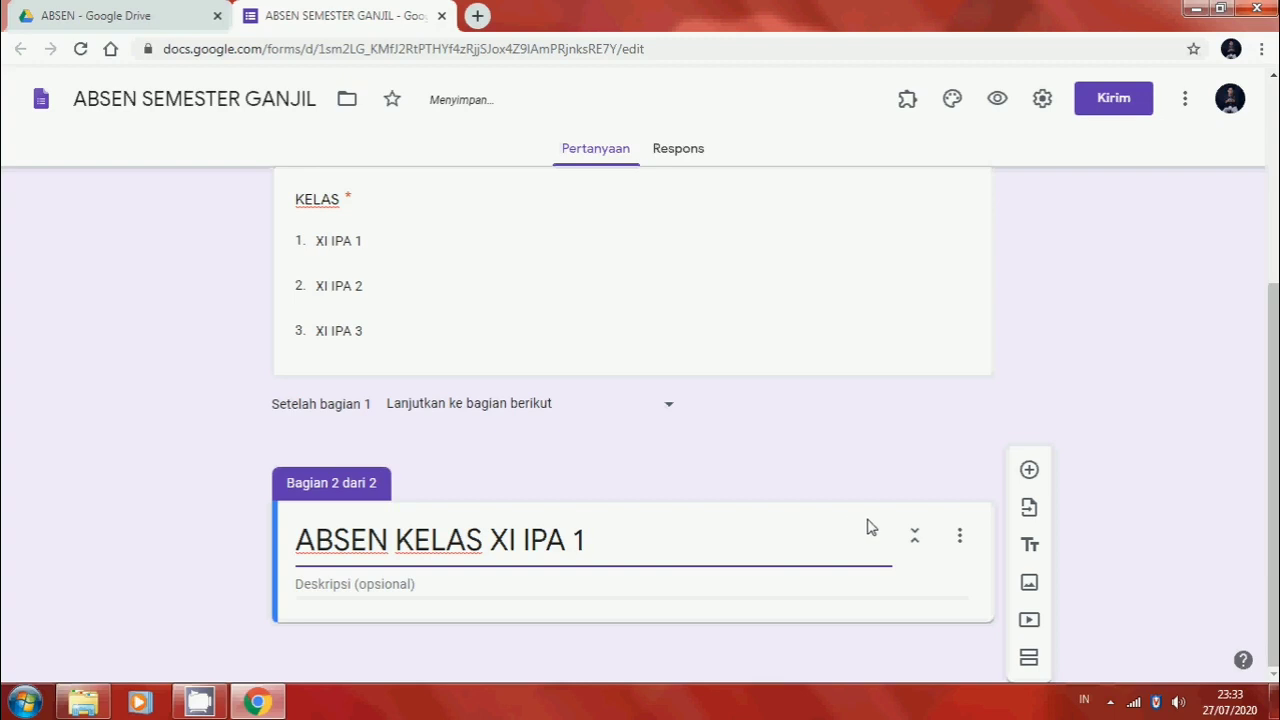
# Add a question titled KELAS XI IPA 1 to the new section and set its type to Drop-down.
pyautogui.click(1029, 471)
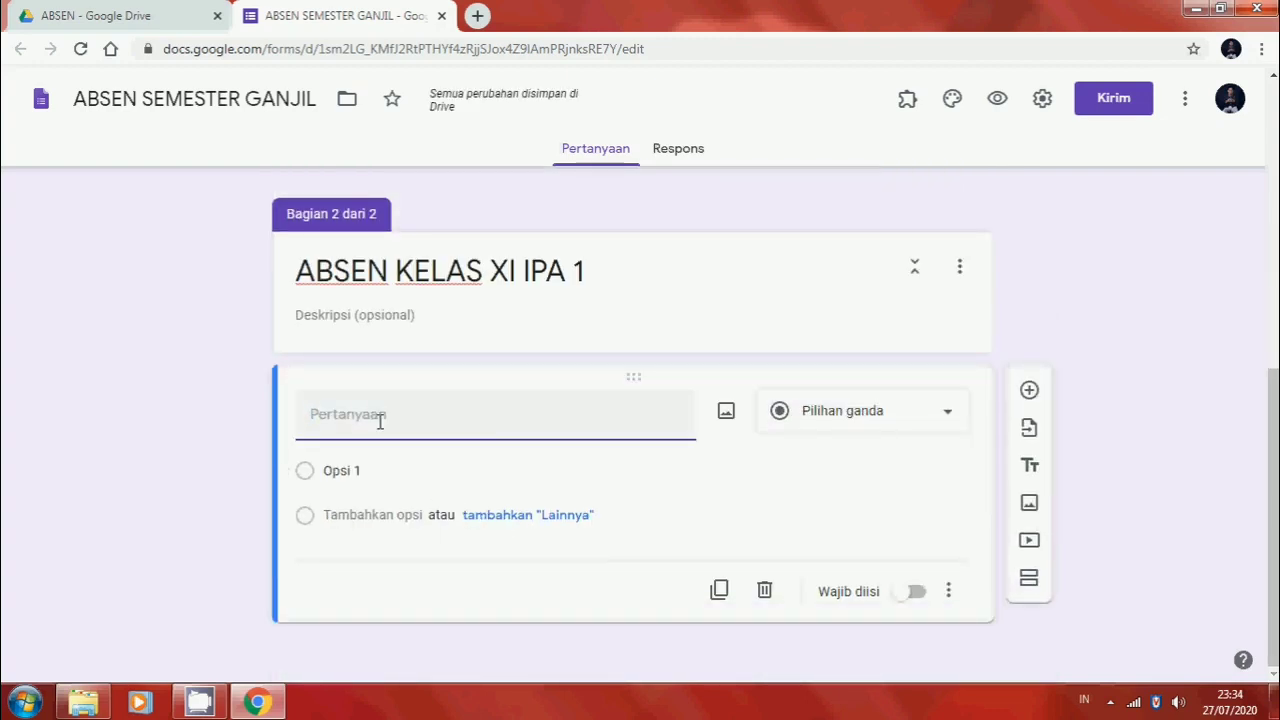
pyautogui.write('K')
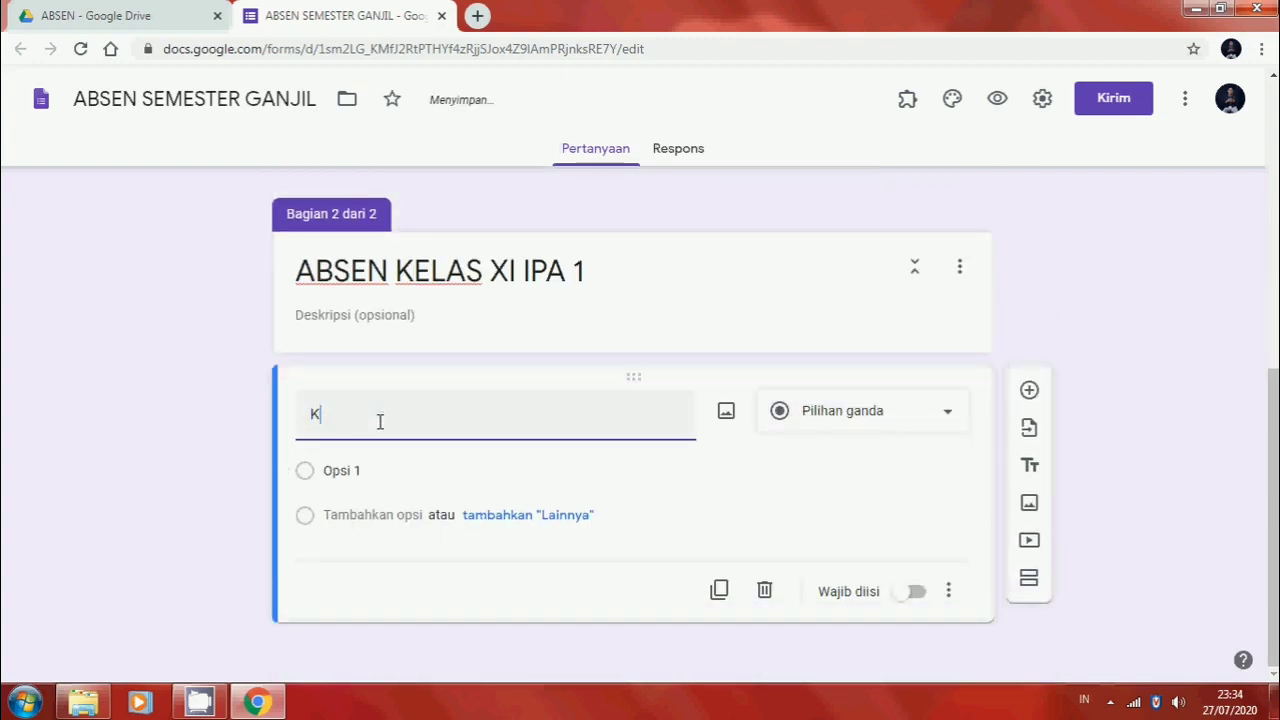
pyautogui.write('ELAS XI IPA')
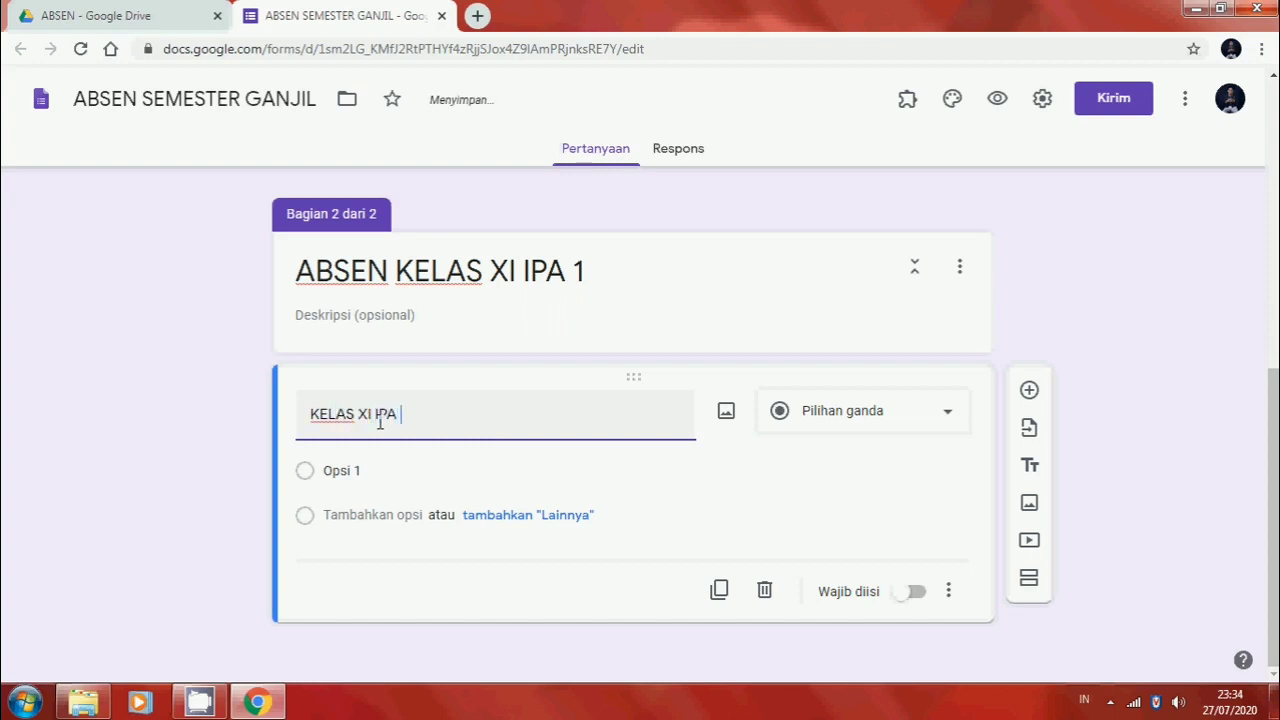
pyautogui.write(' 1')
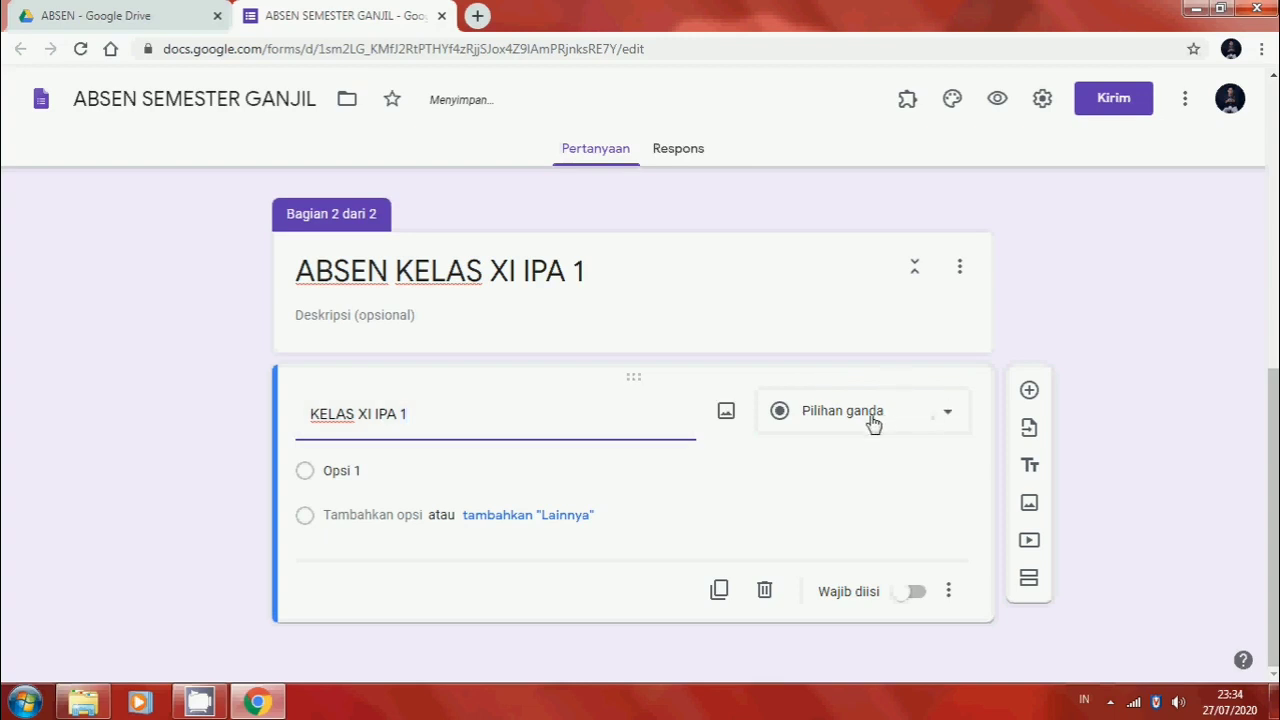
pyautogui.click(946, 418)
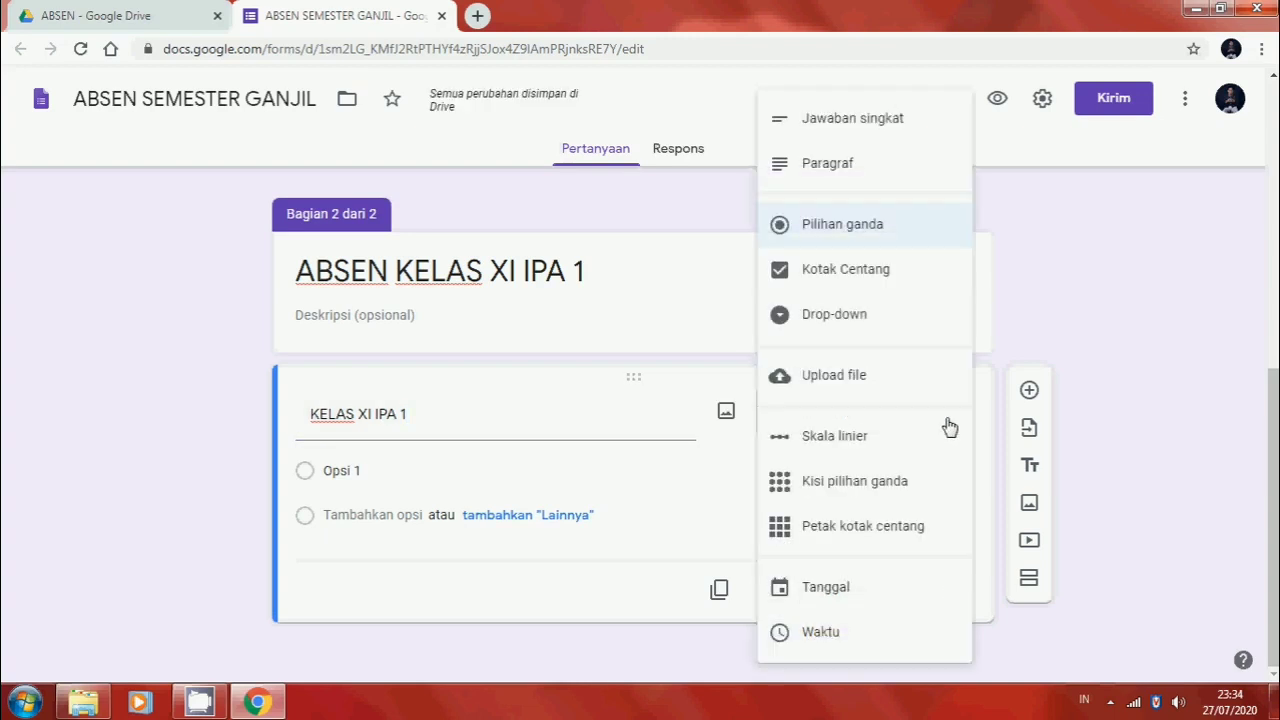
pyautogui.click(877, 327)
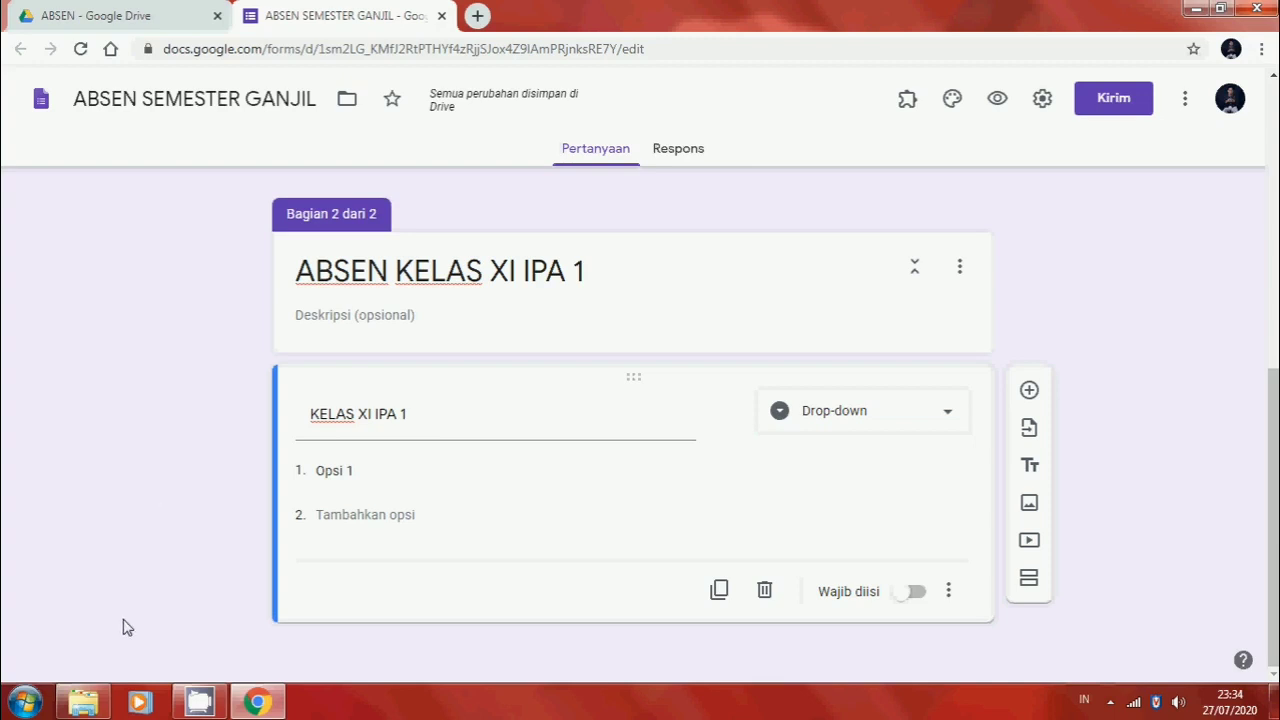
# Open the NAMA SISWA workbook from the Documents library in Excel.
pyautogui.click(88, 703)
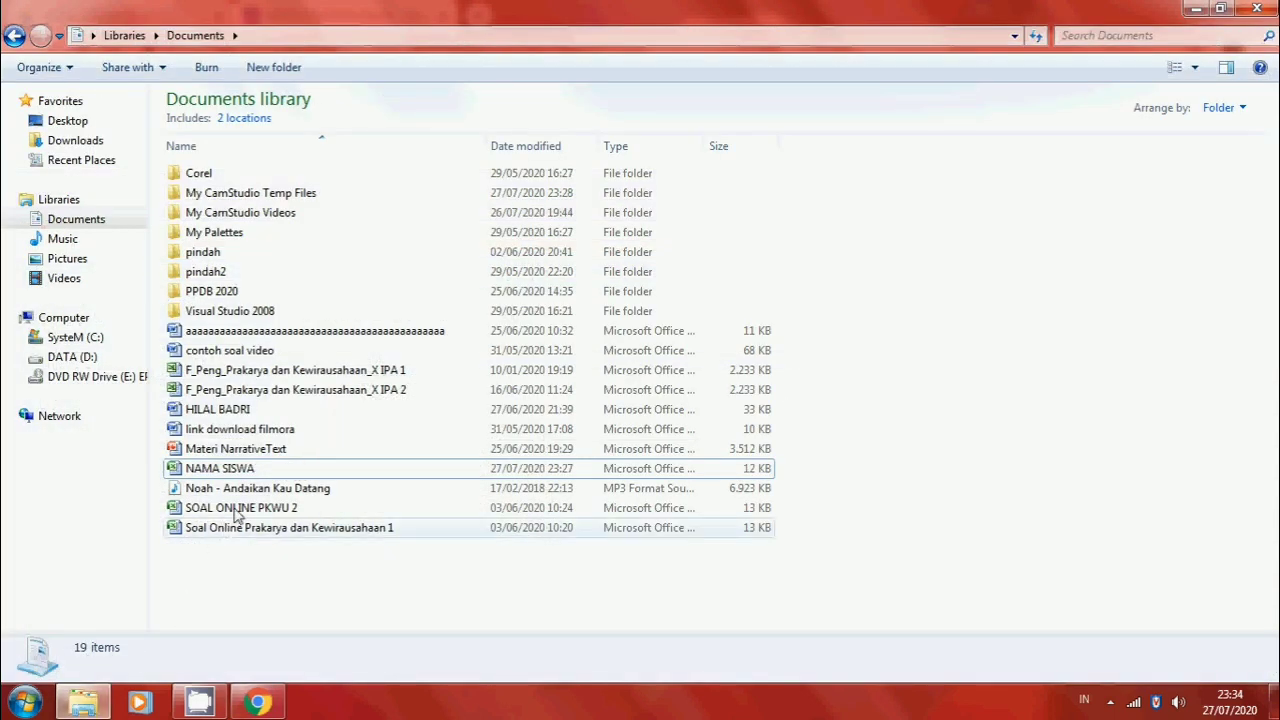
pyautogui.click(252, 470)
pyautogui.doubleClick(252, 470)
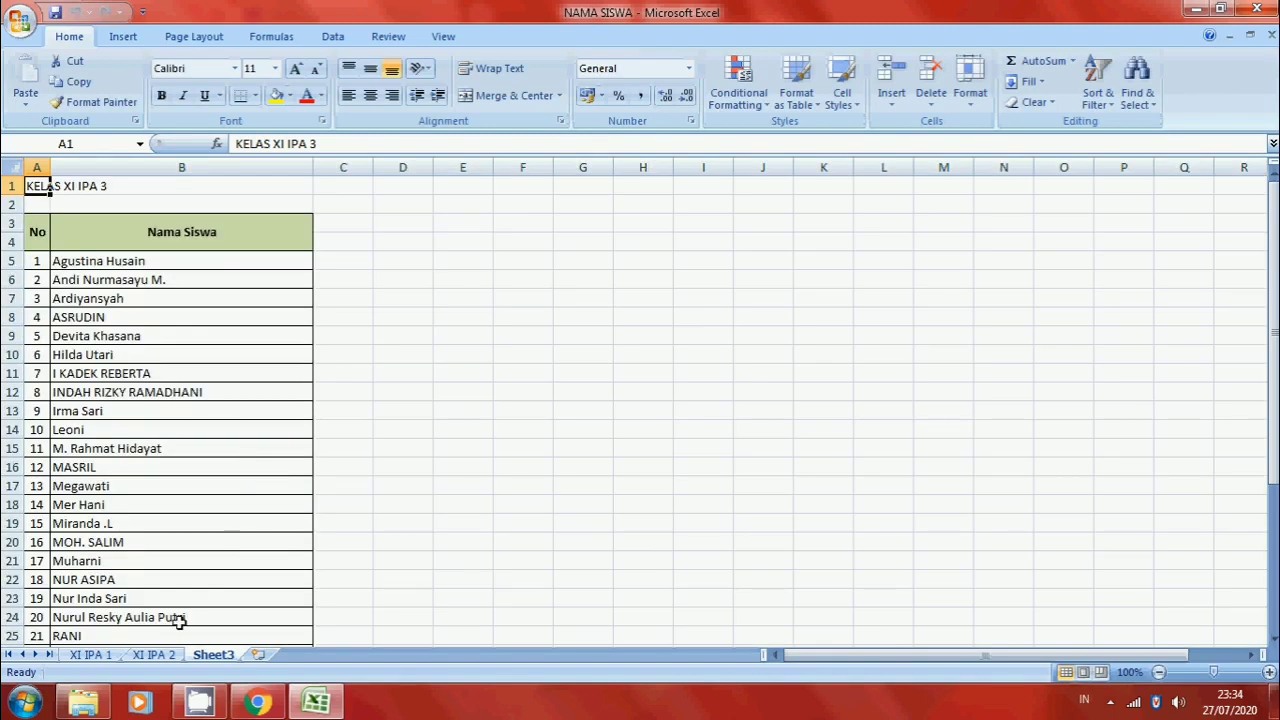
pyautogui.click(257, 703)
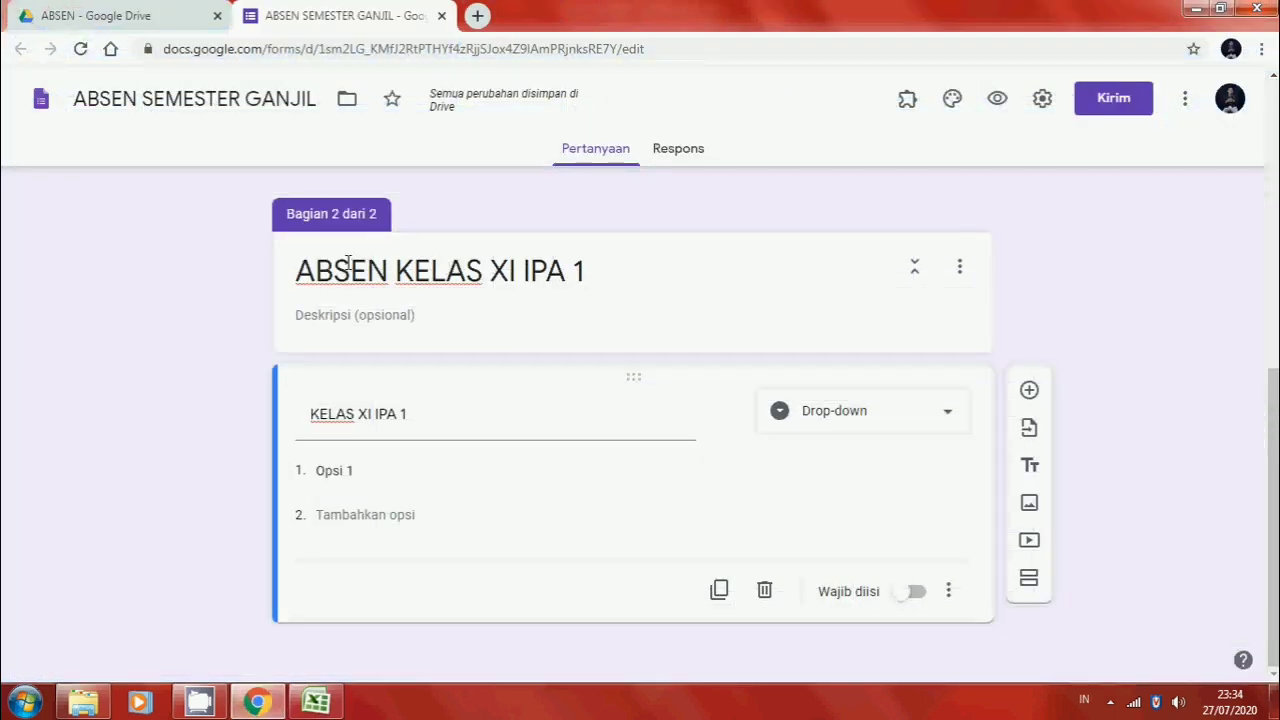
pyautogui.click(316, 703)
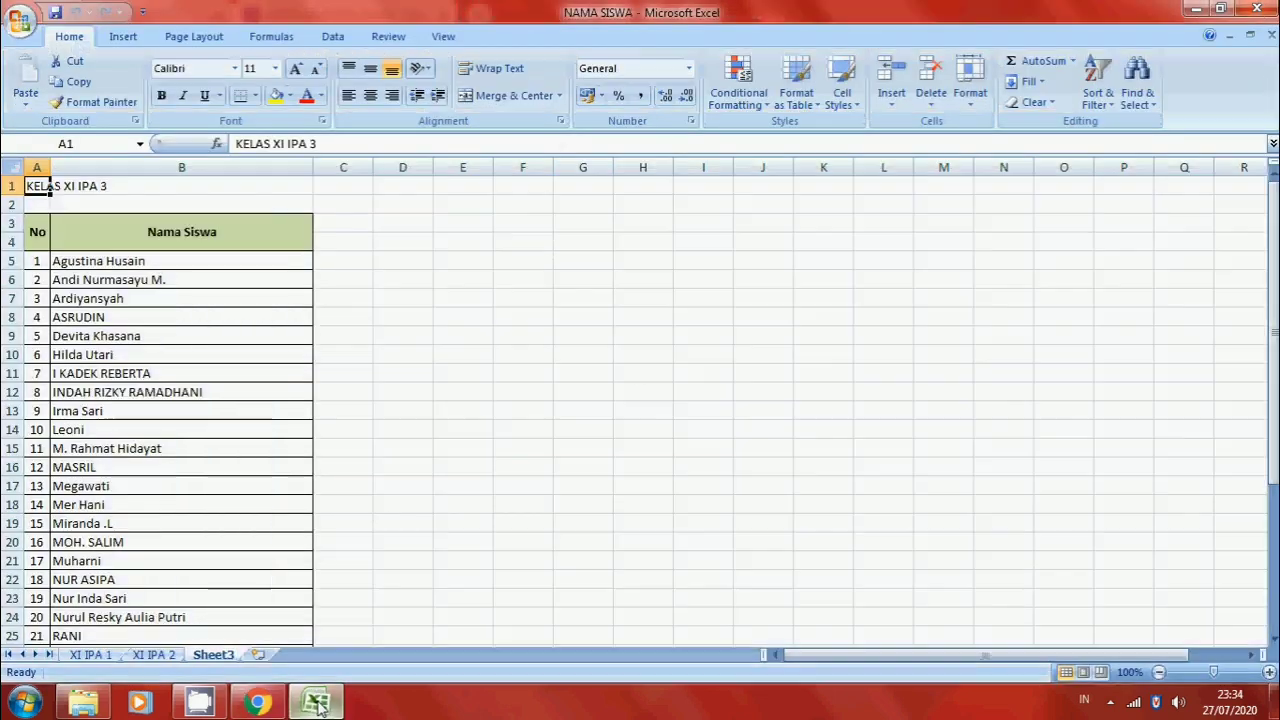
# Copy all student names in the Nama Siswa column of the XI IPA 1 sheet.
pyautogui.click(90, 655)
pyautogui.scroll(4, 105, 410)
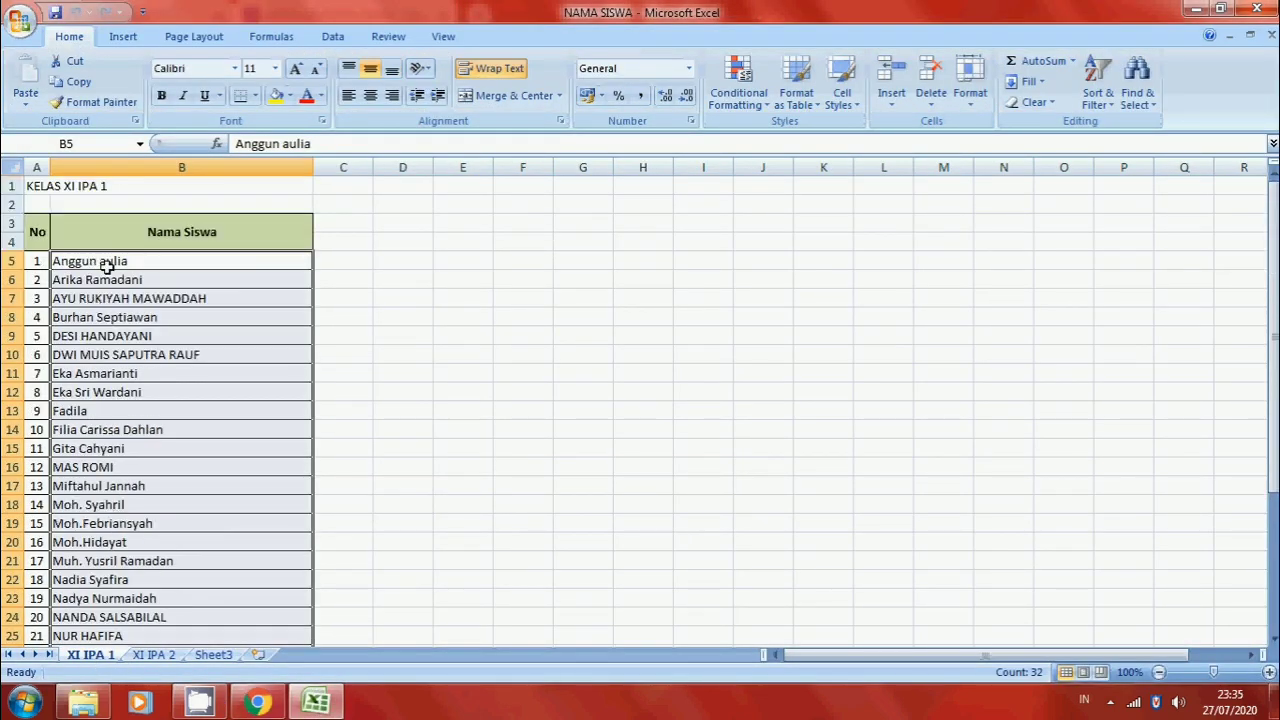
pyautogui.click(106, 262)
pyautogui.moveTo(108, 274); pyautogui.dragTo(162, 613)
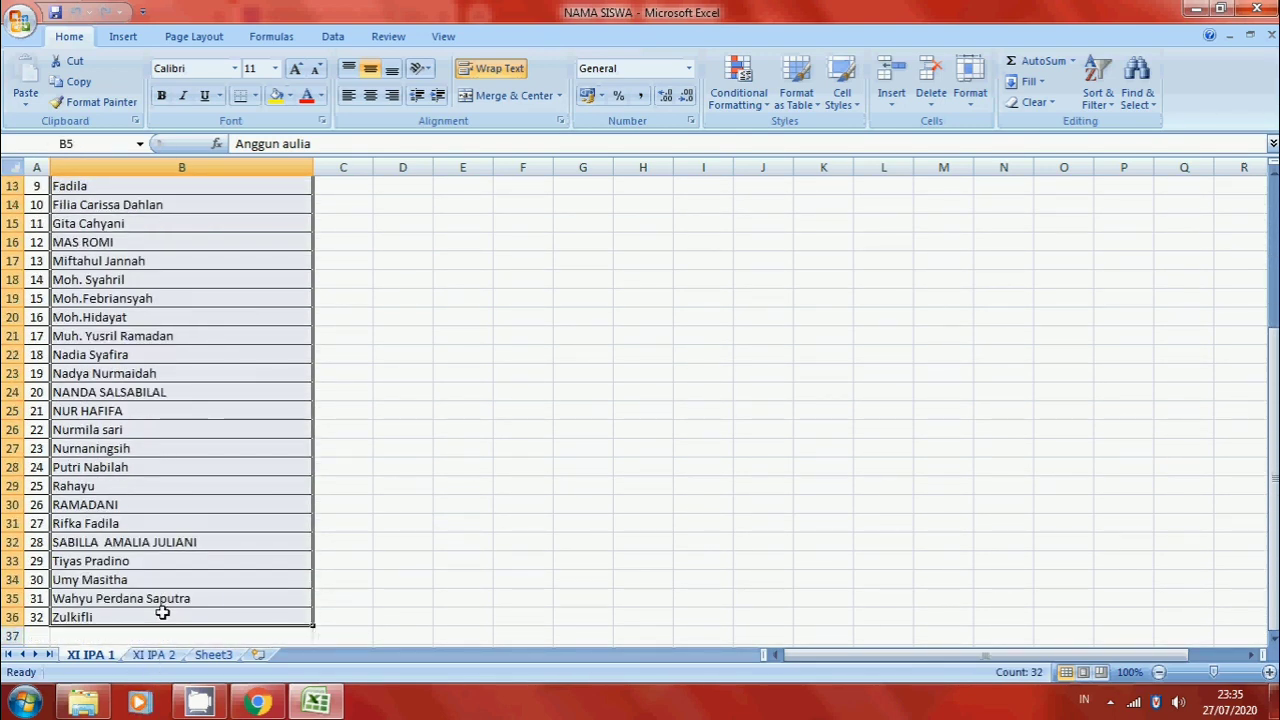
pyautogui.hotkey('ctrl', 'c')
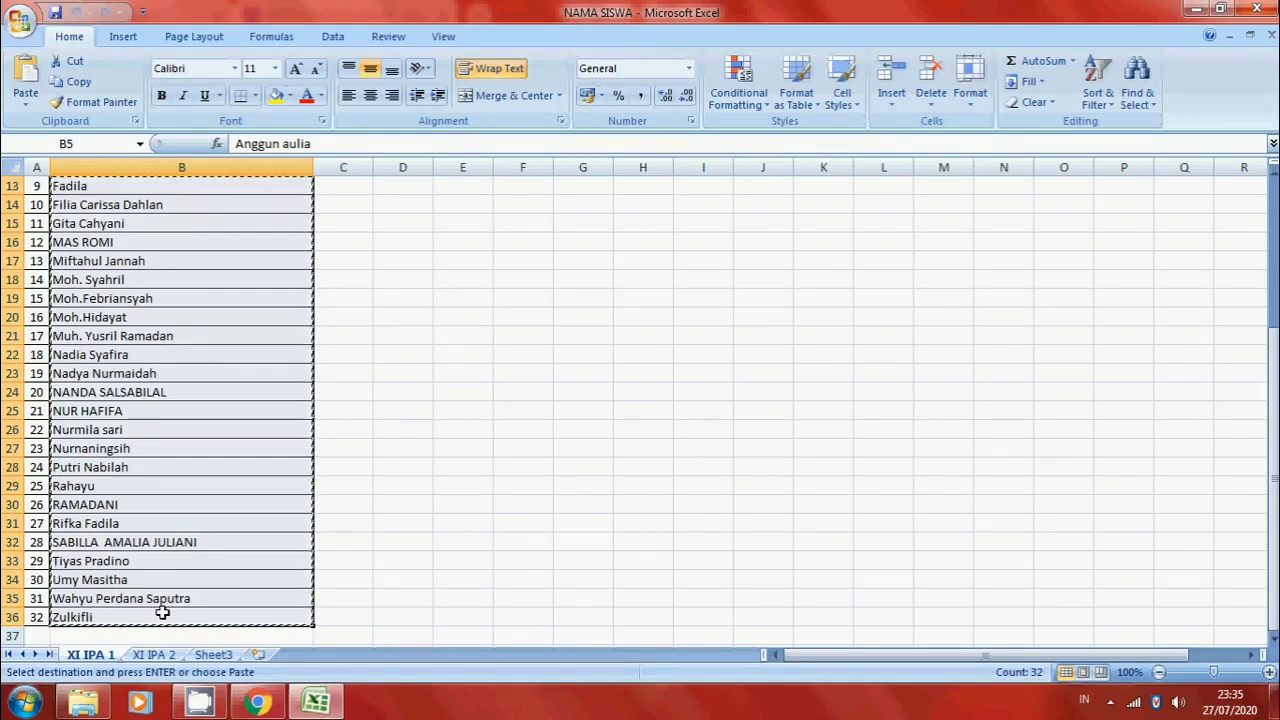
# Switch to the form in Chrome, paste the copied student names as options of the KELAS XI IPA 1 question, and make it mandatory.
pyautogui.click(256, 703)
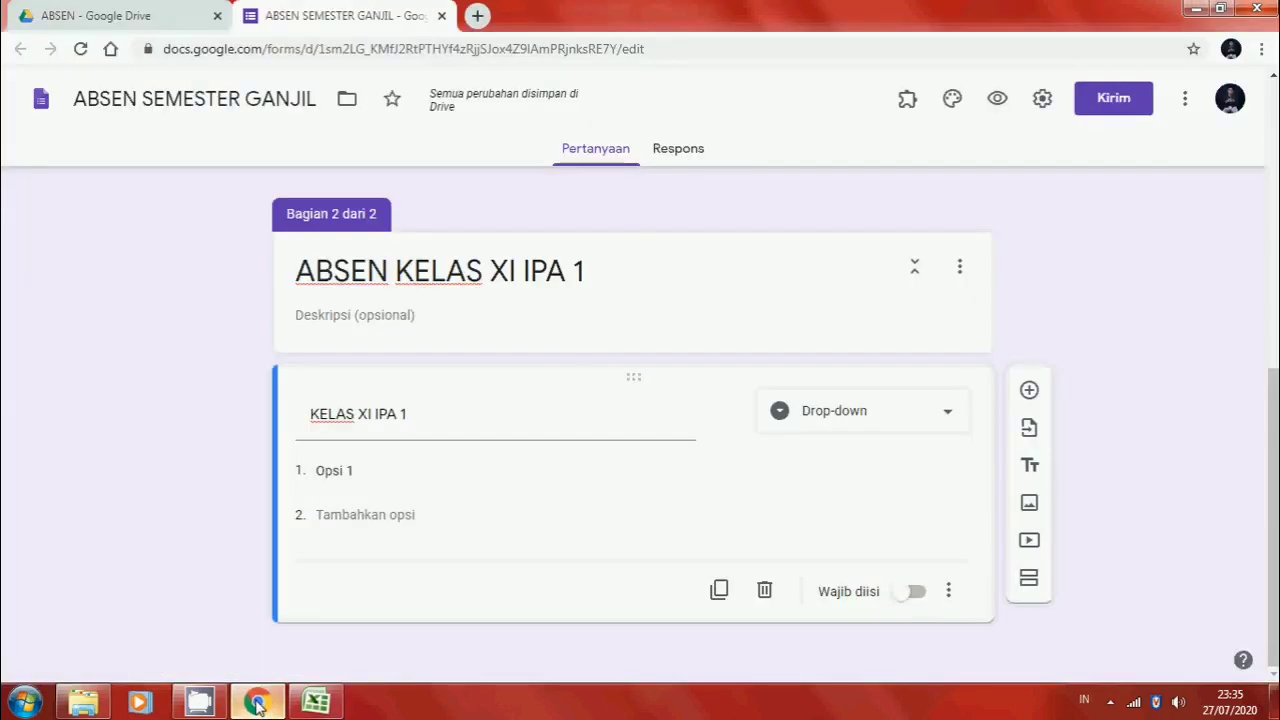
pyautogui.click(382, 472)
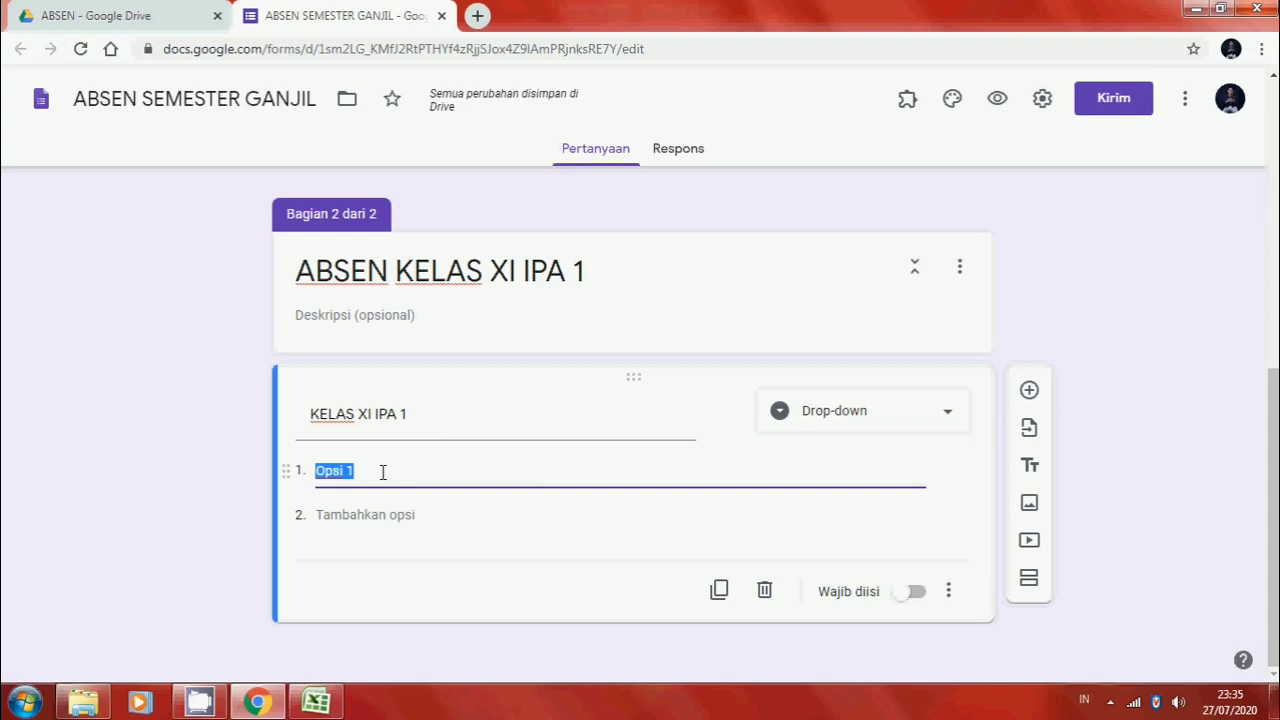
pyautogui.hotkey('ctrl', 'v')
pyautogui.scroll(3, 382, 472)
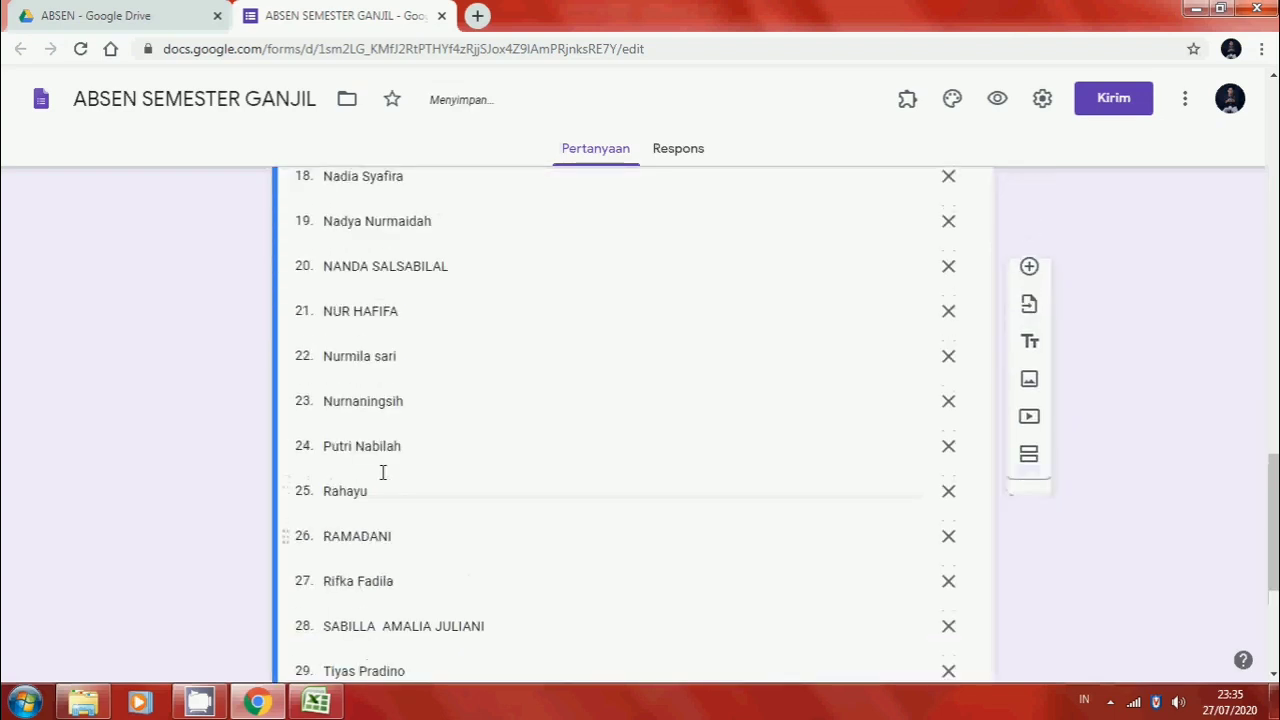
pyautogui.scroll(10, 382, 472)
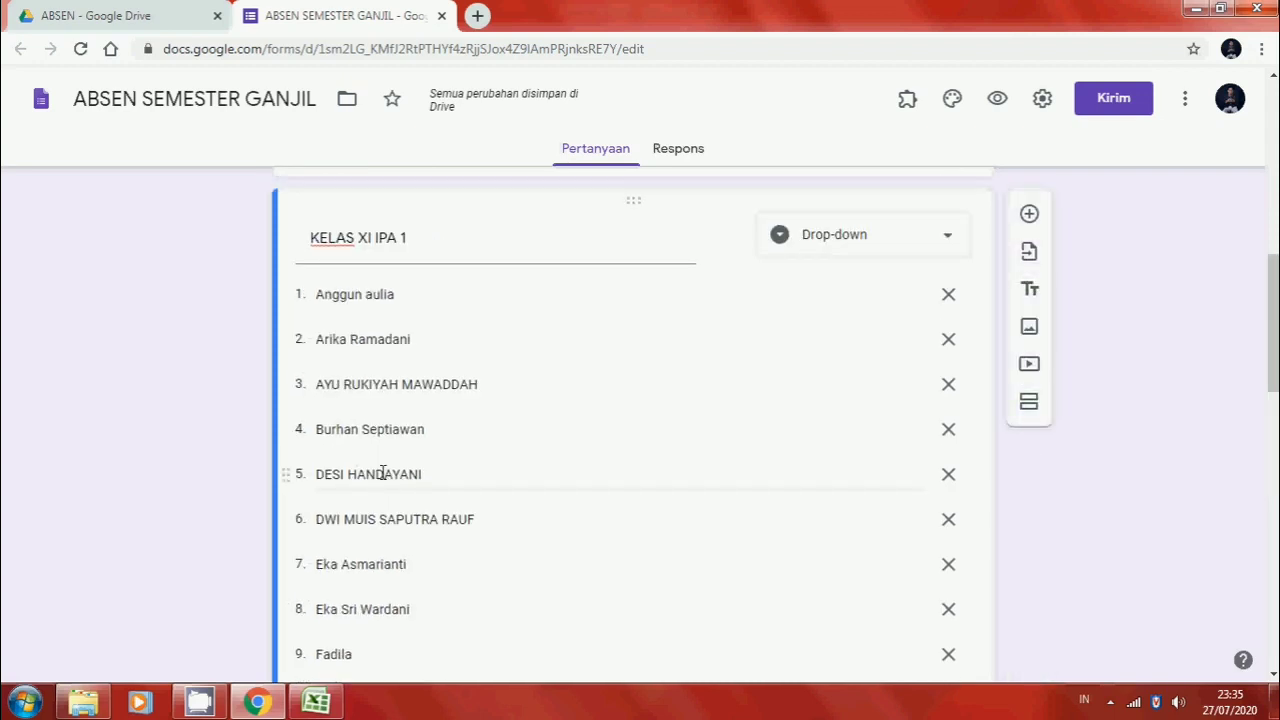
pyautogui.scroll(-14, 586, 477)
pyautogui.doubleClick(586, 478)
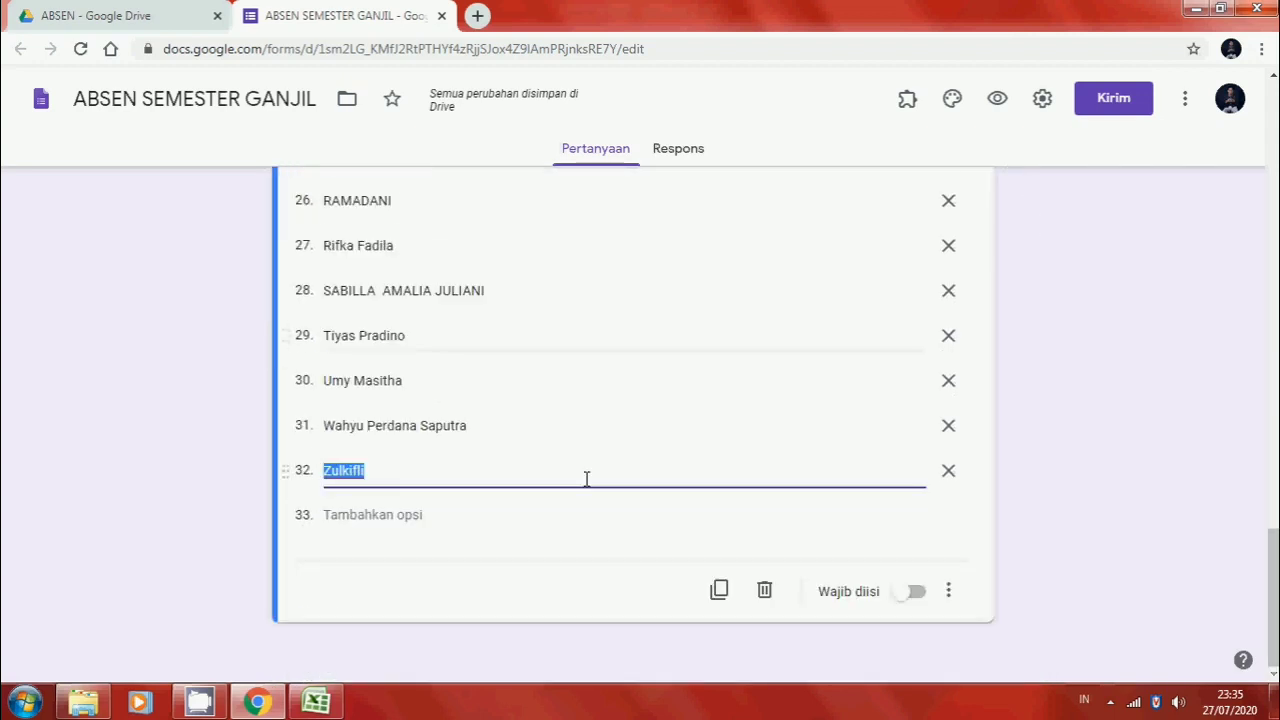
pyautogui.click(915, 596)
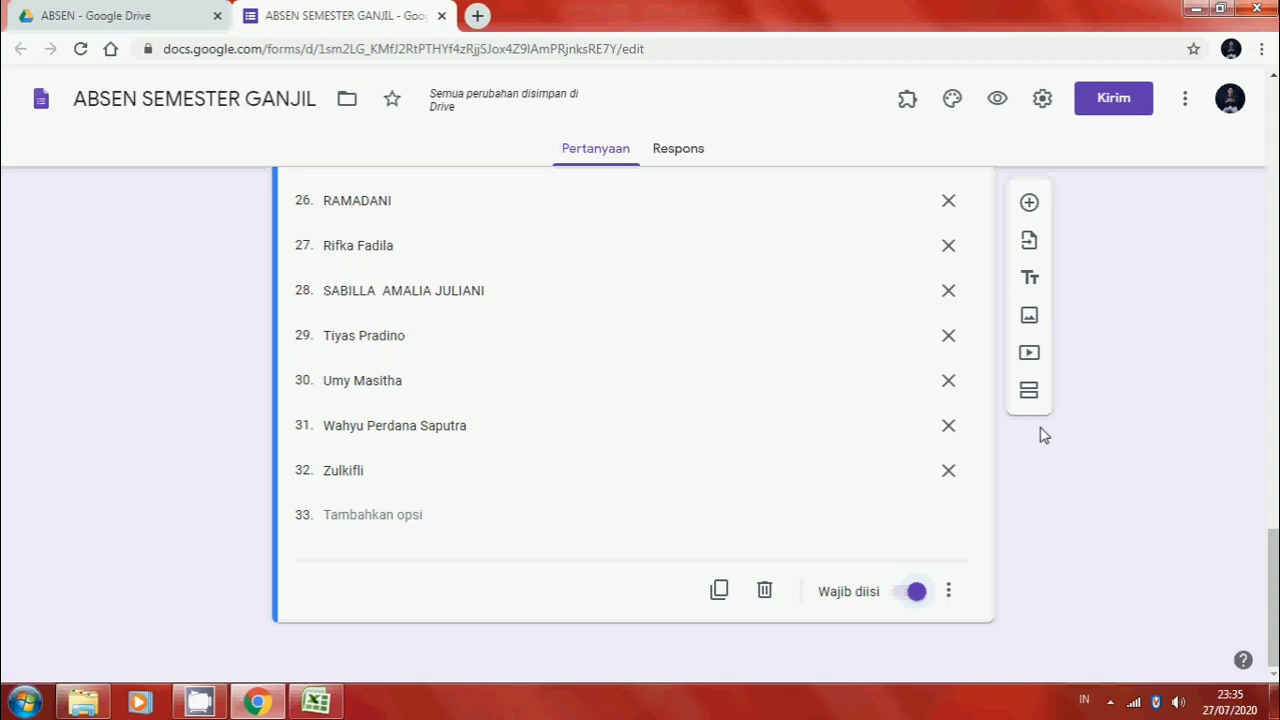
# Add a third section after the class list and title it ABSEN KELAS XI IPA 2.
pyautogui.click(1029, 390)
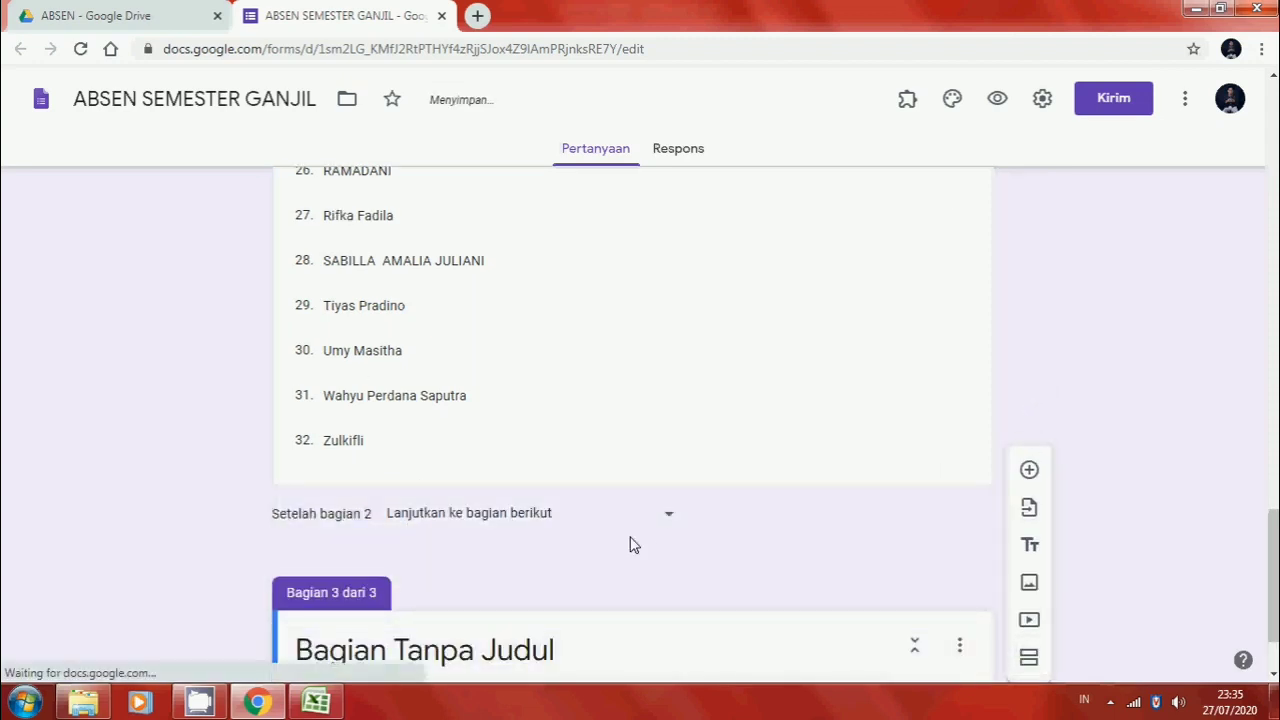
pyautogui.click(561, 559)
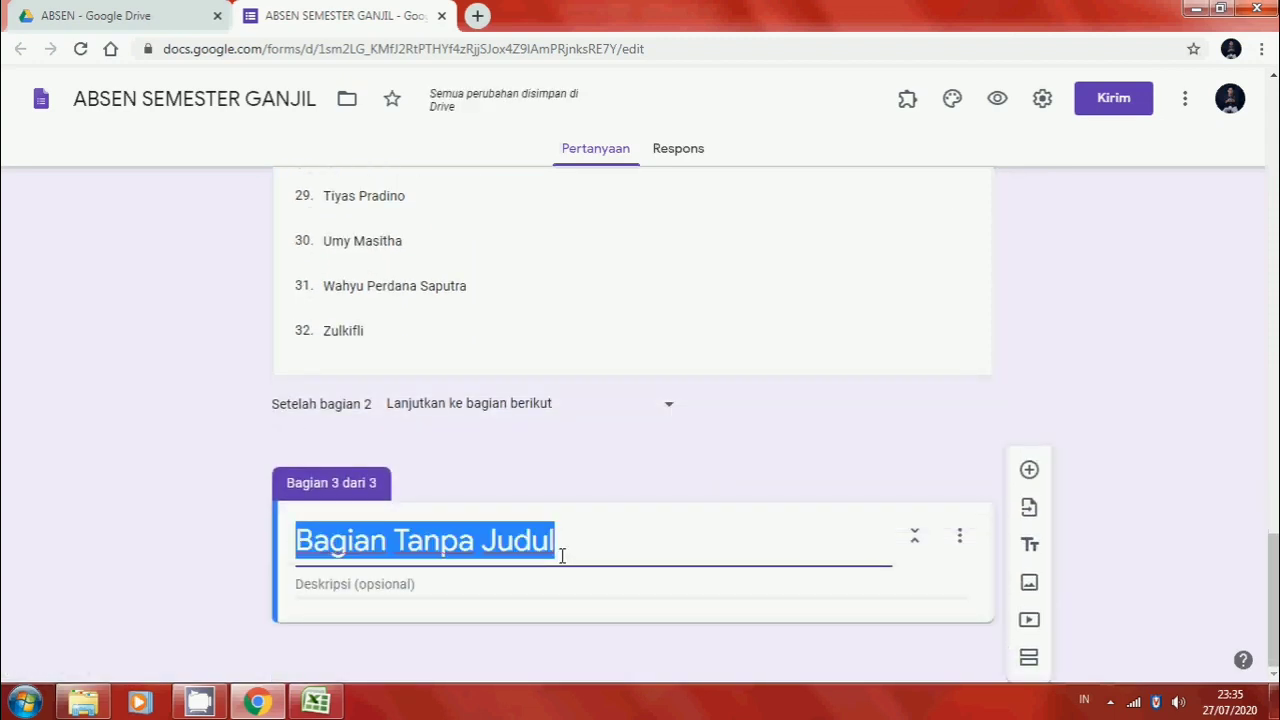
pyautogui.scroll(20, 561, 559)
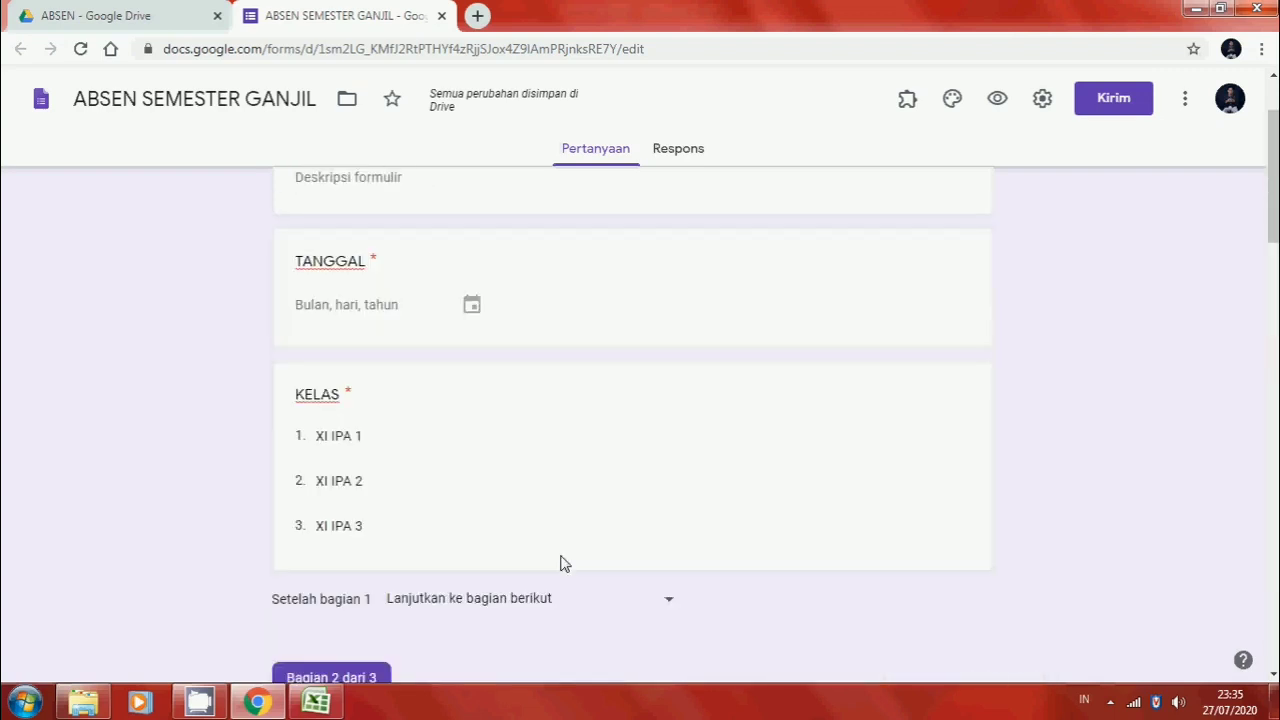
pyautogui.scroll(-3, 561, 563)
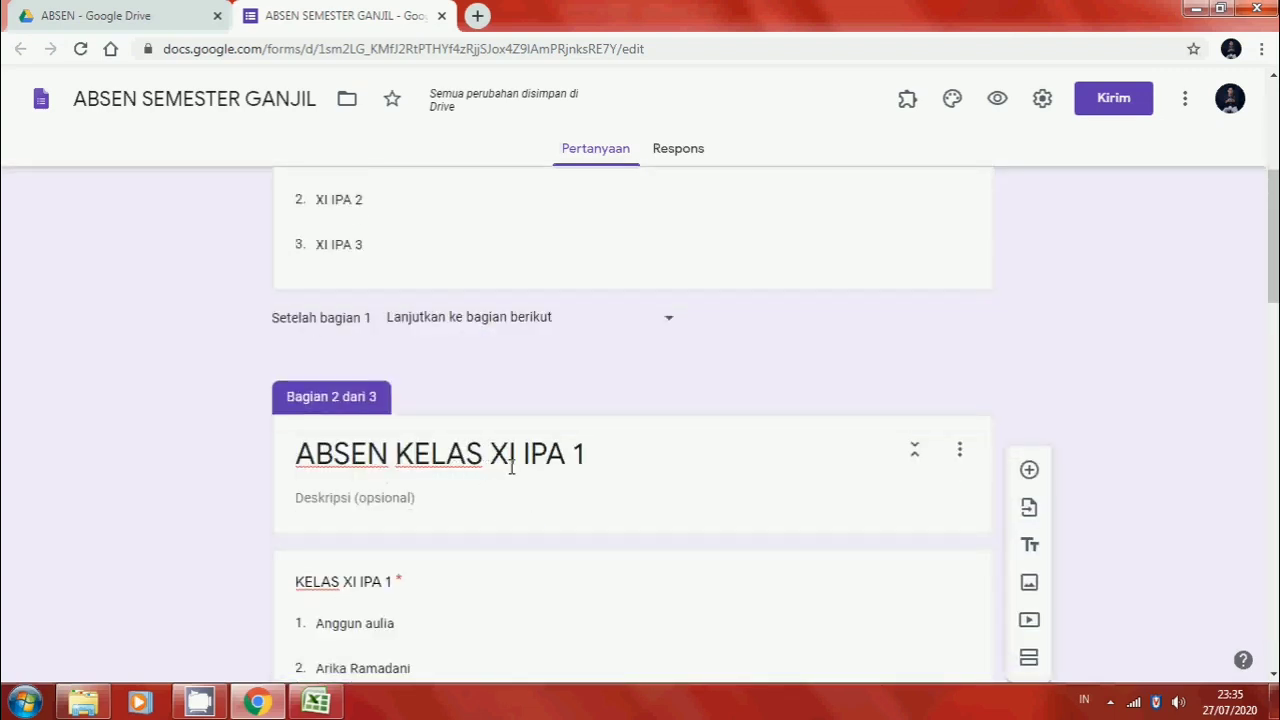
pyautogui.scroll(-1, 511, 470)
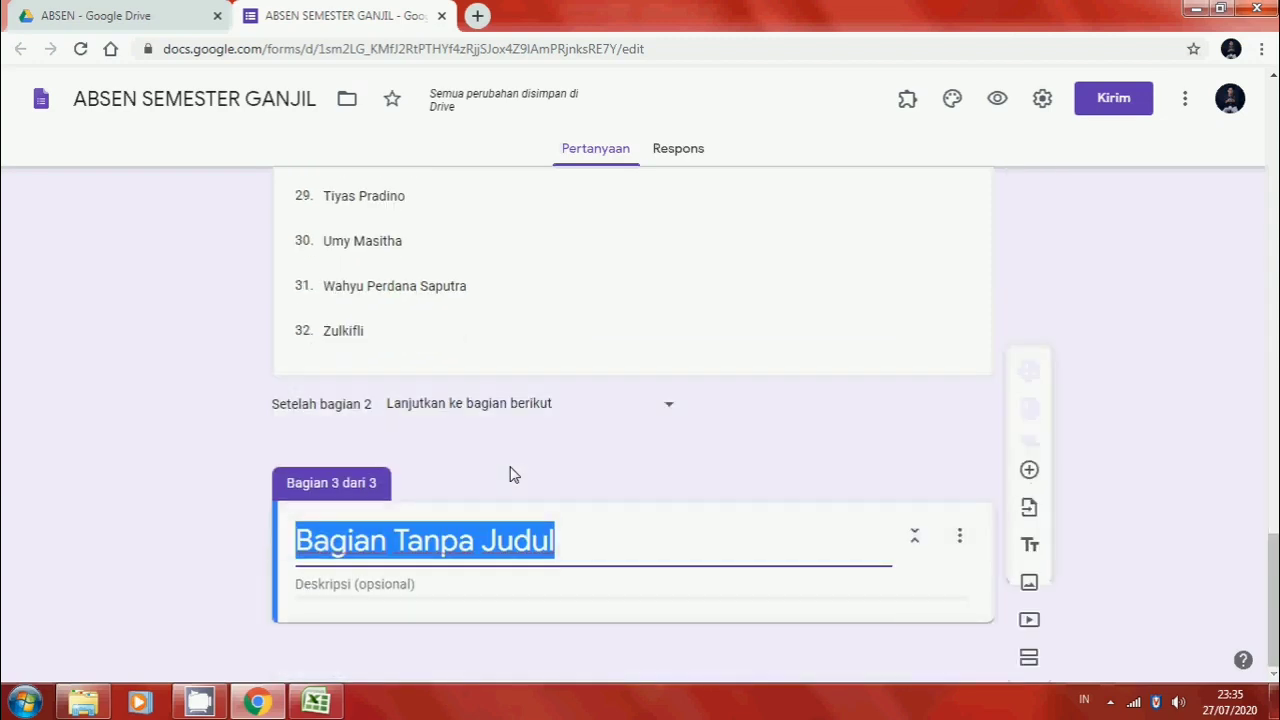
pyautogui.write('ABS')
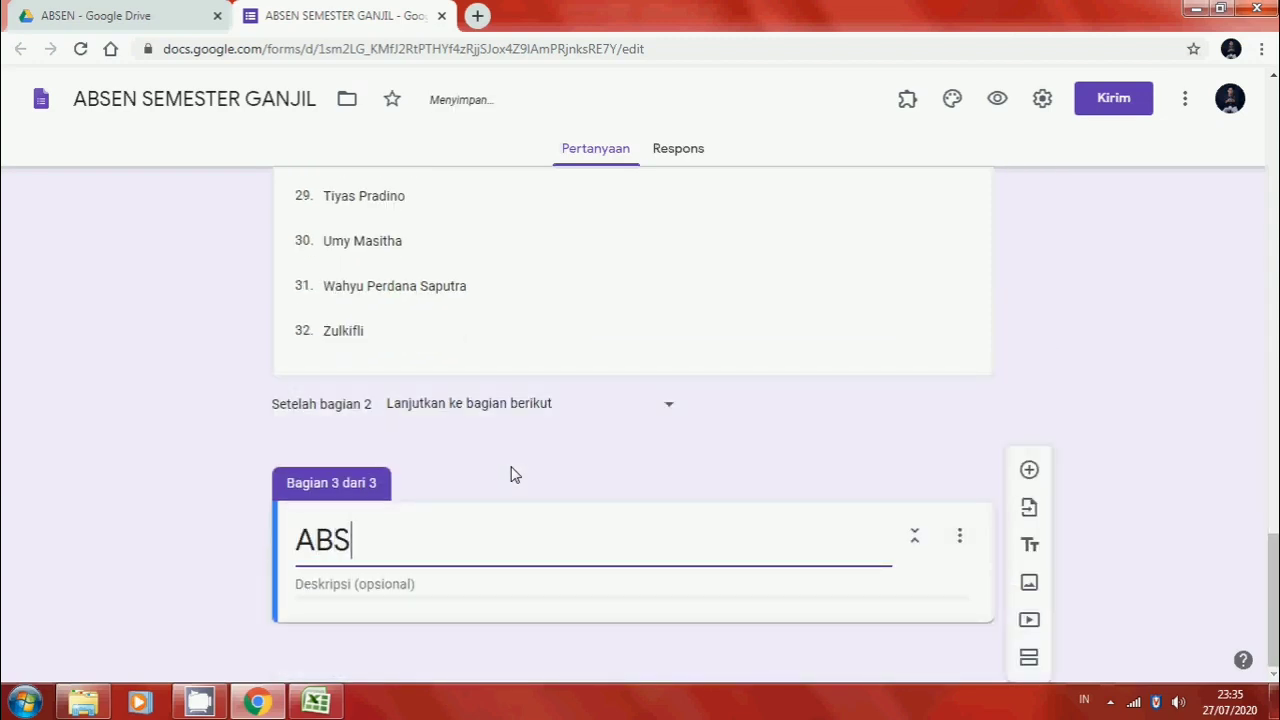
pyautogui.write('EN KELA')
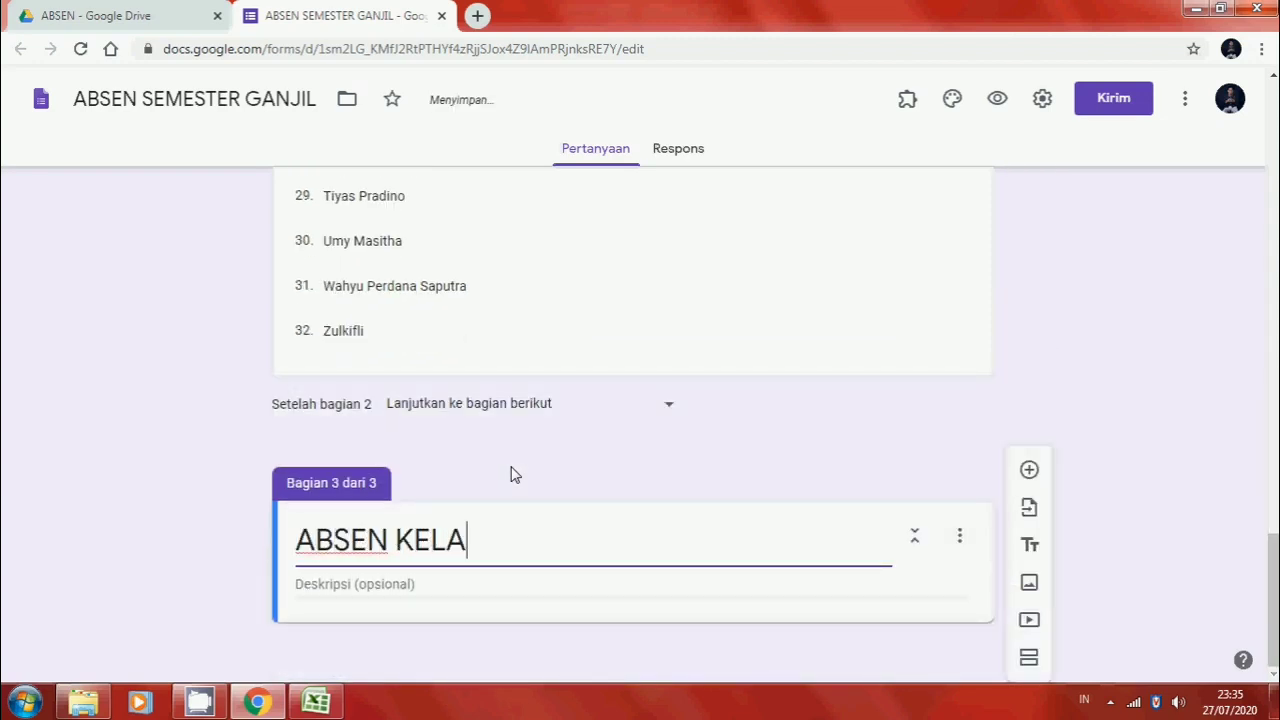
pyautogui.write('S XI ')
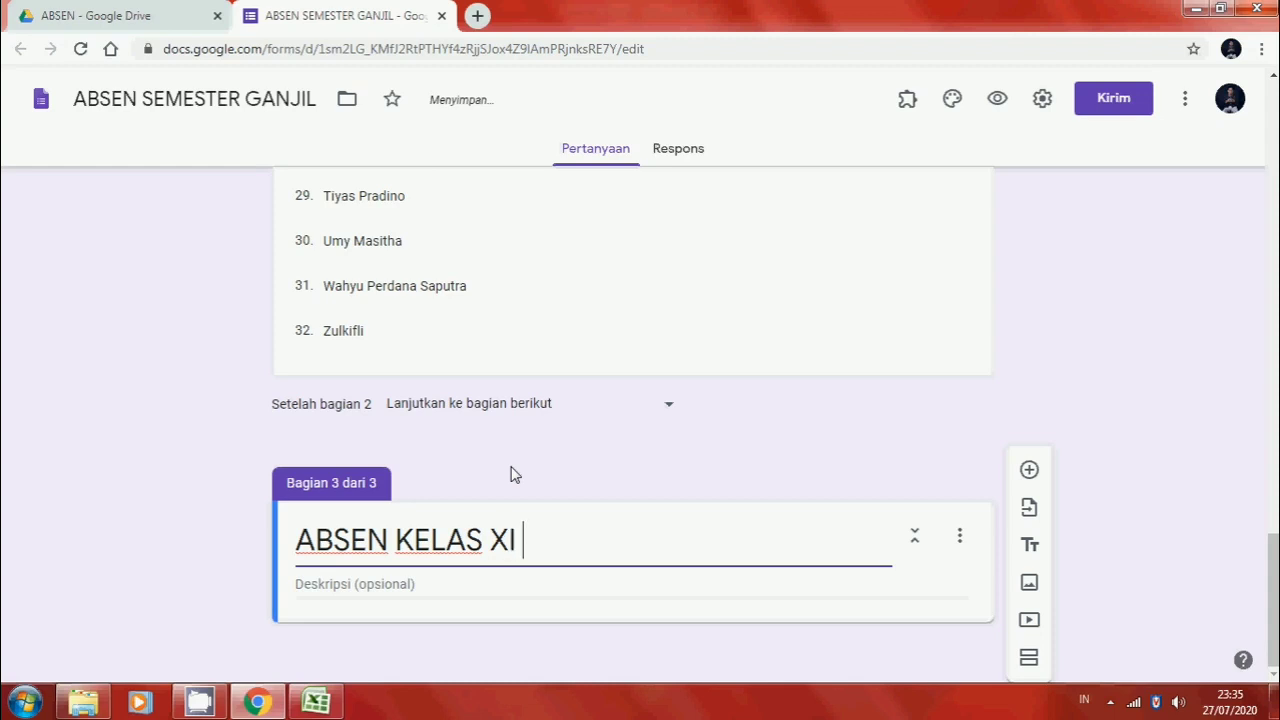
pyautogui.write('IPA 2')
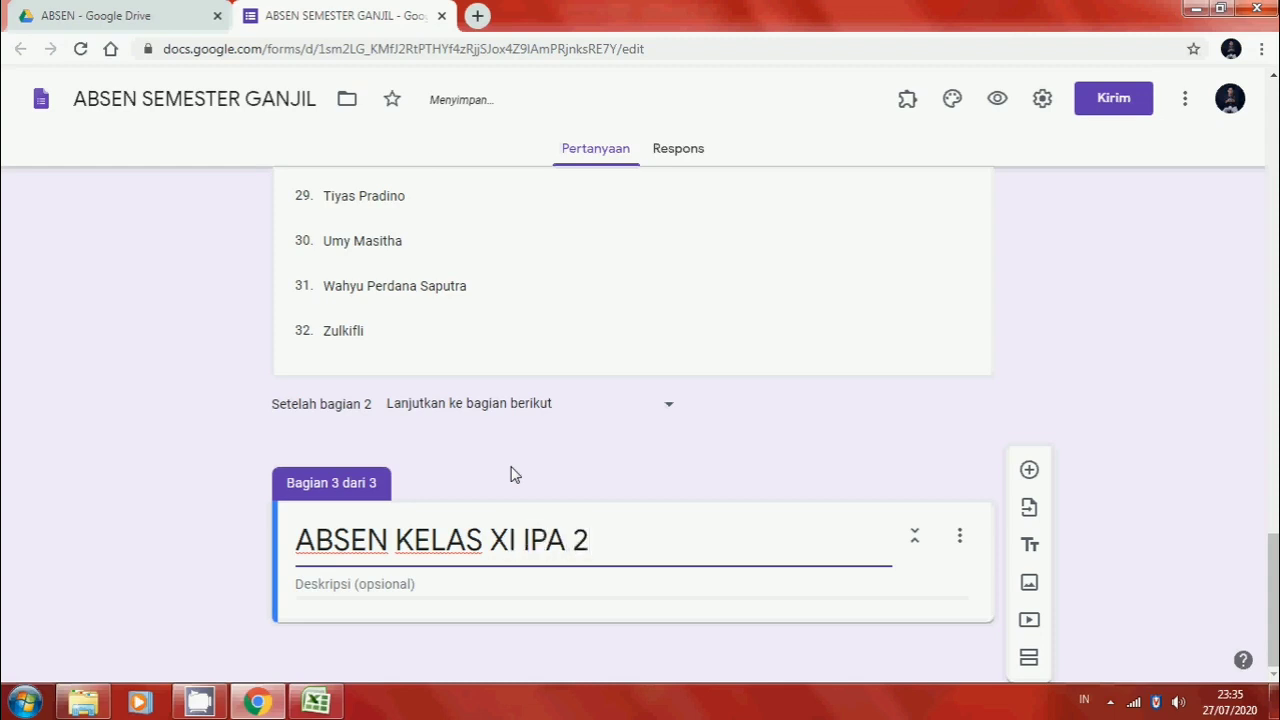
# Add a drop-down question titled KELAS XI IPA 2 to the third section.
pyautogui.click(1034, 477)
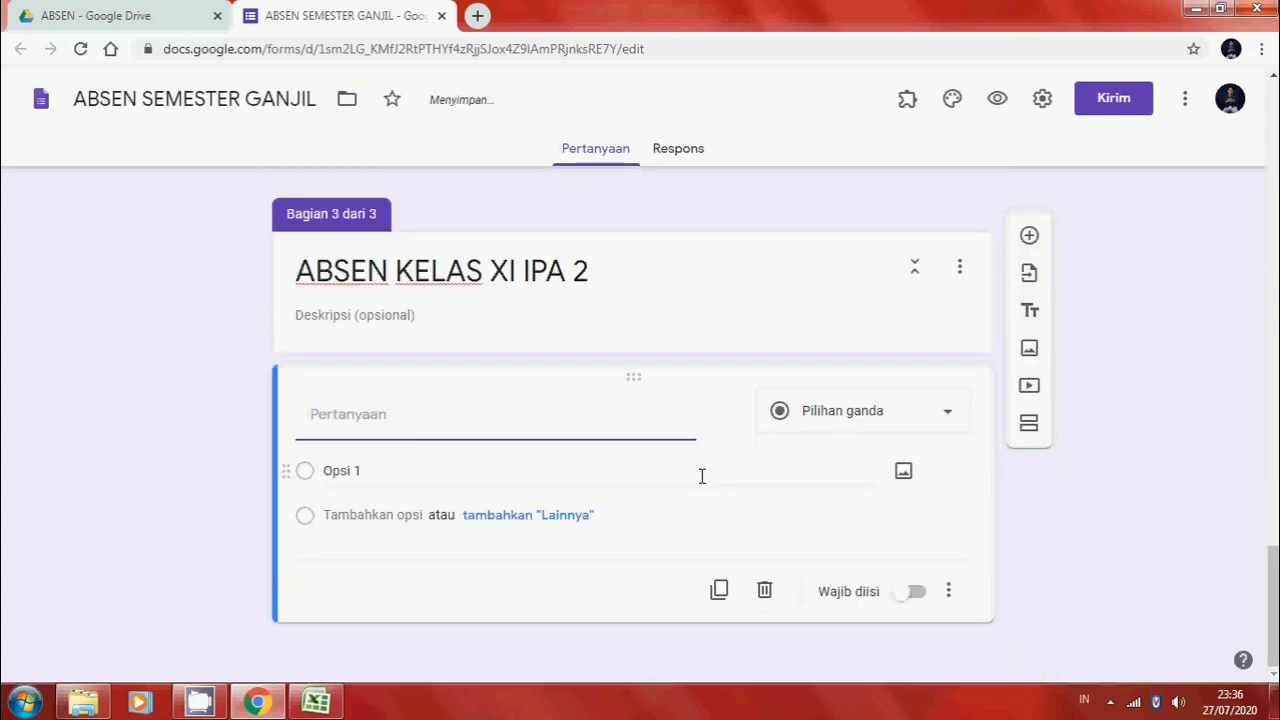
pyautogui.write('K')
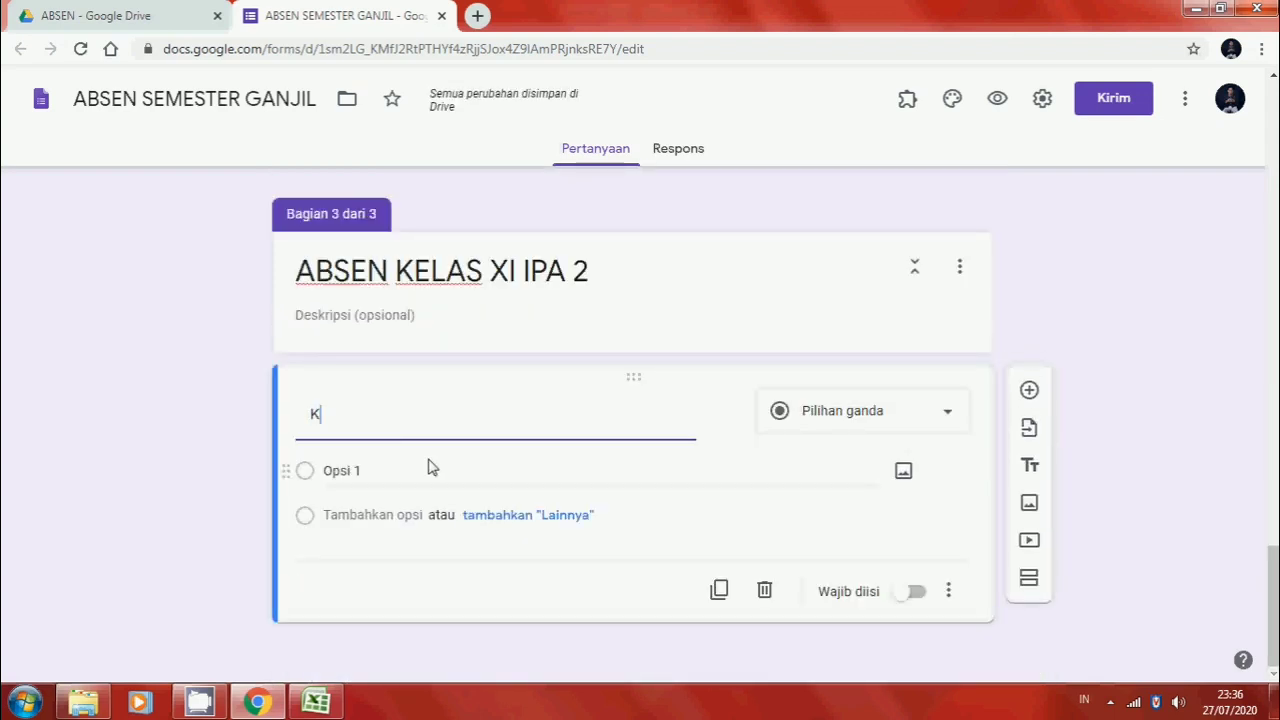
pyautogui.write('ELAS XI')
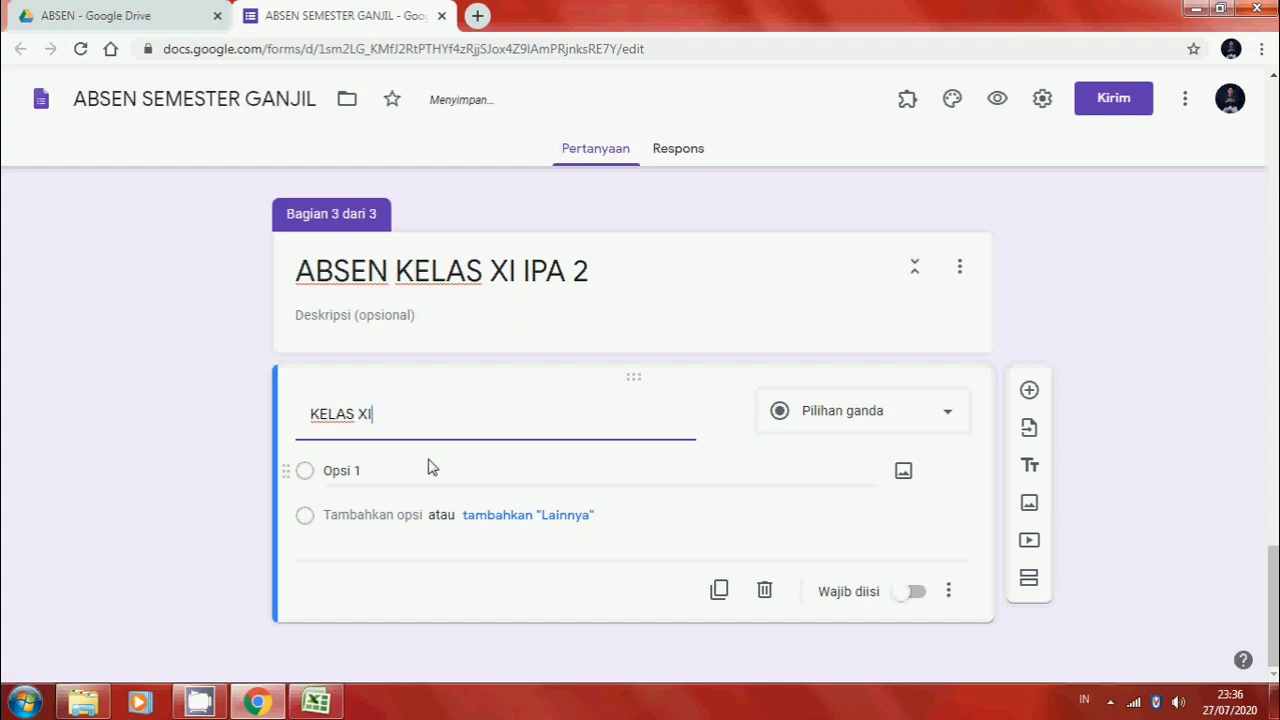
pyautogui.write(' IPA 2')
pyautogui.click(886, 423)
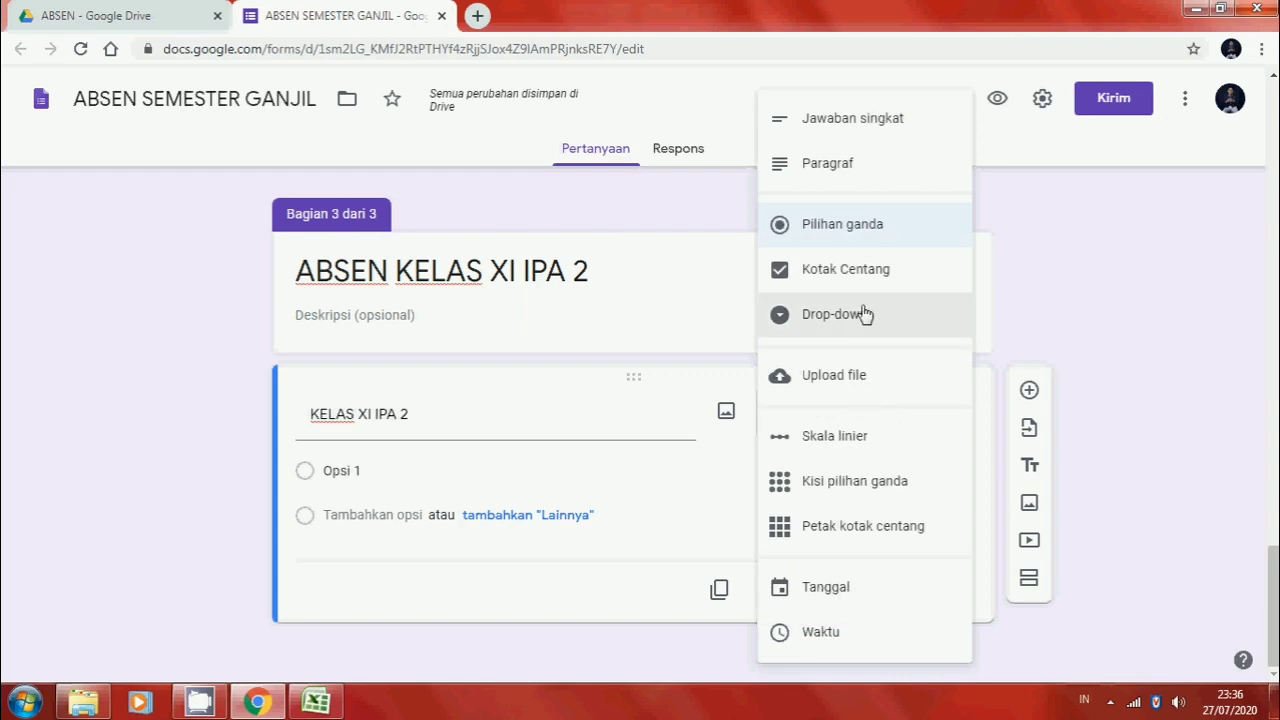
pyautogui.click(866, 318)
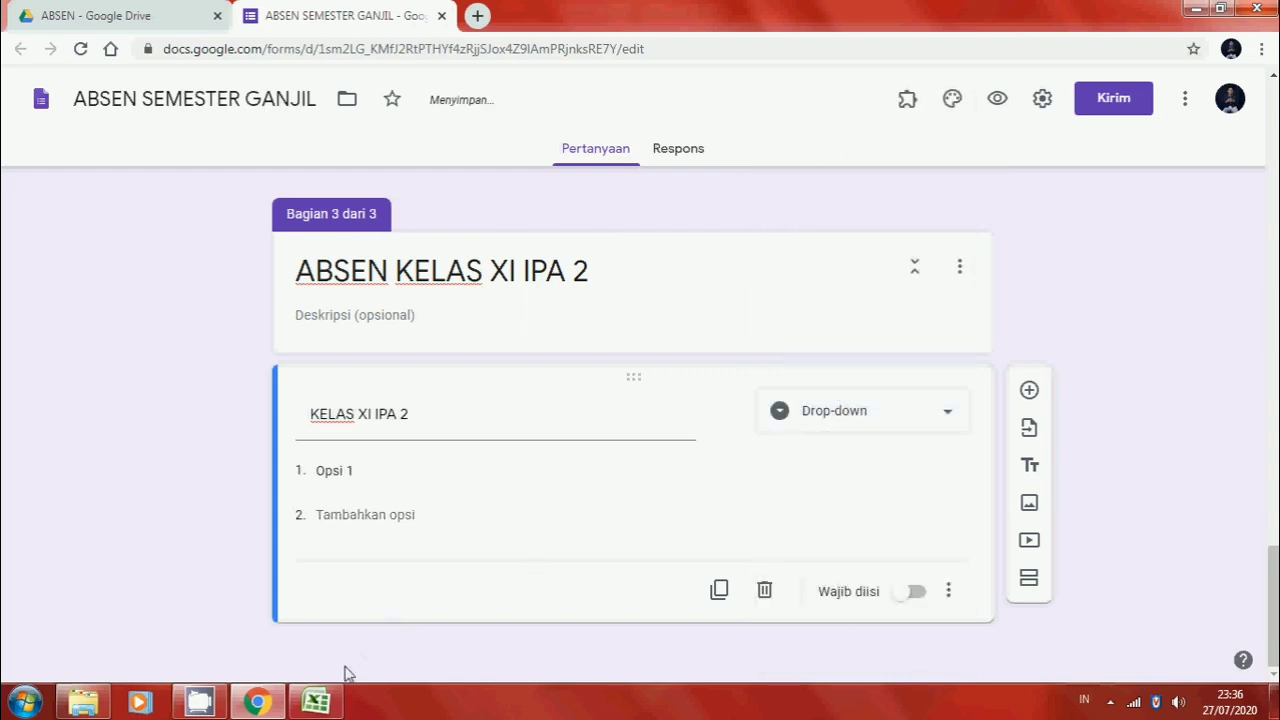
# Switch to the NAMA SISWA workbook in Excel and copy all student names in the Nama Siswa column of the XI IPA 2 sheet.
pyautogui.click(316, 702)
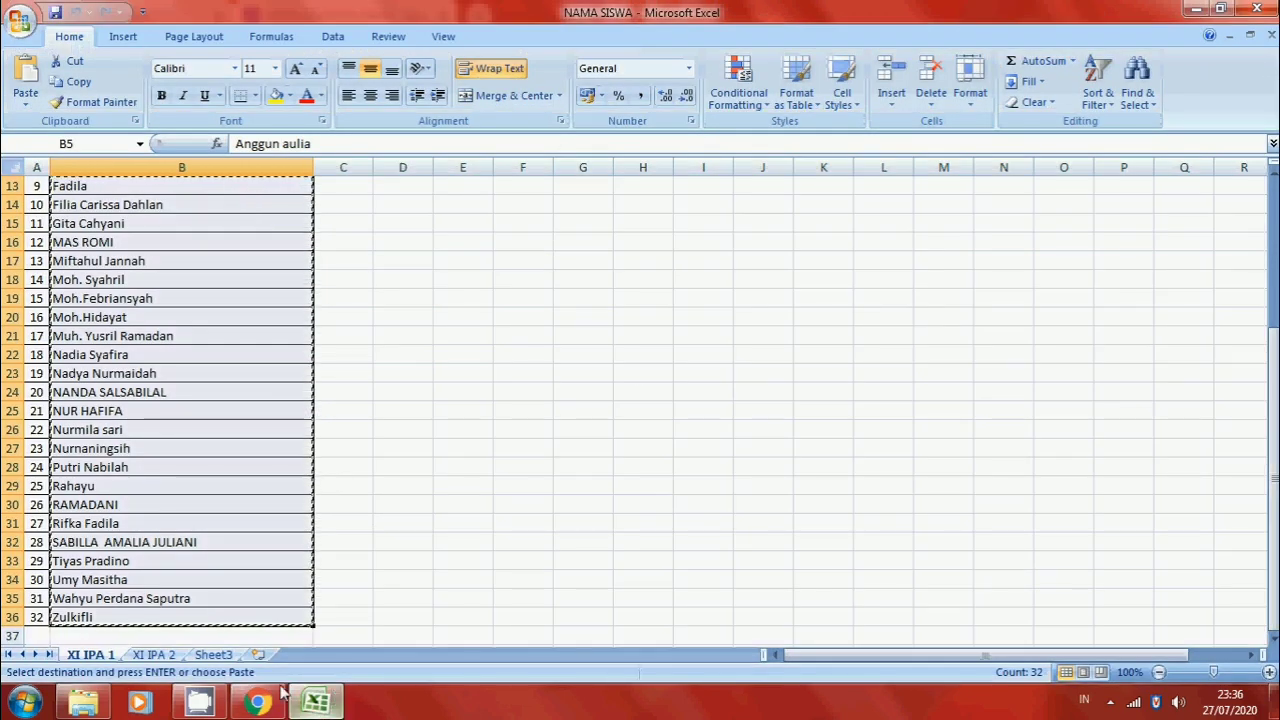
pyautogui.click(153, 655)
pyautogui.scroll(4, 134, 471)
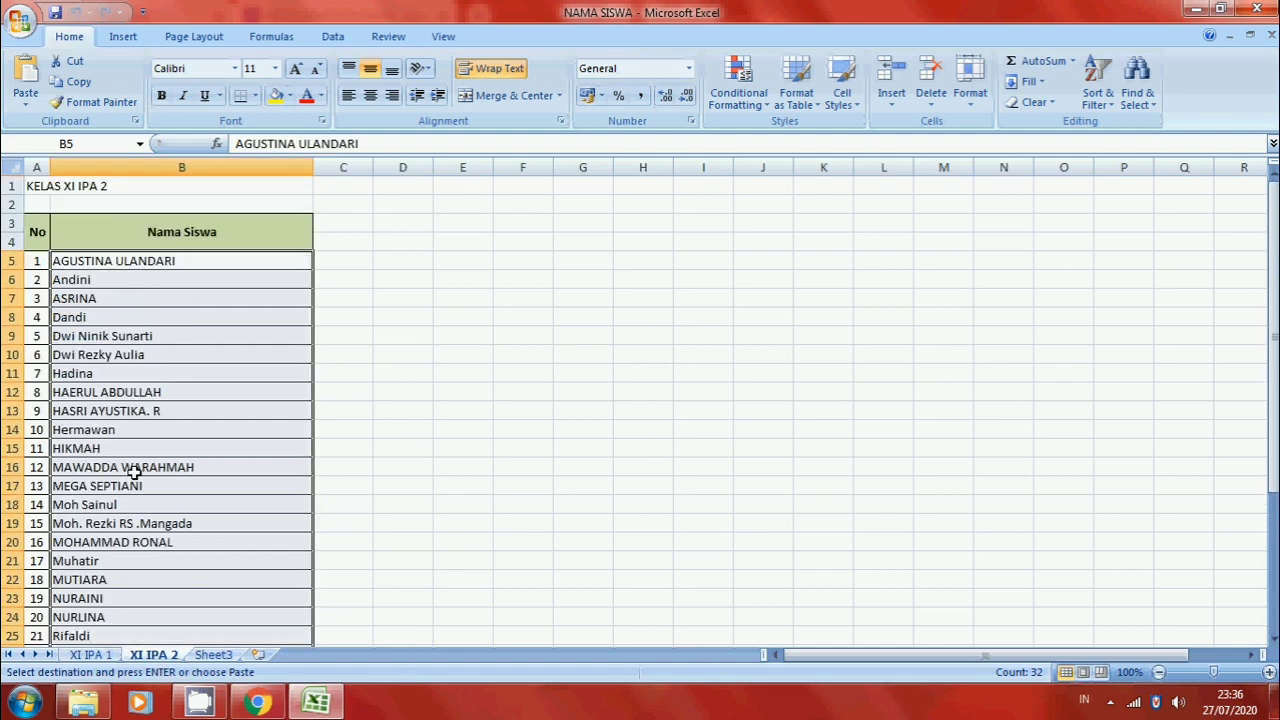
pyautogui.moveTo(121, 261); pyautogui.dragTo(167, 617)
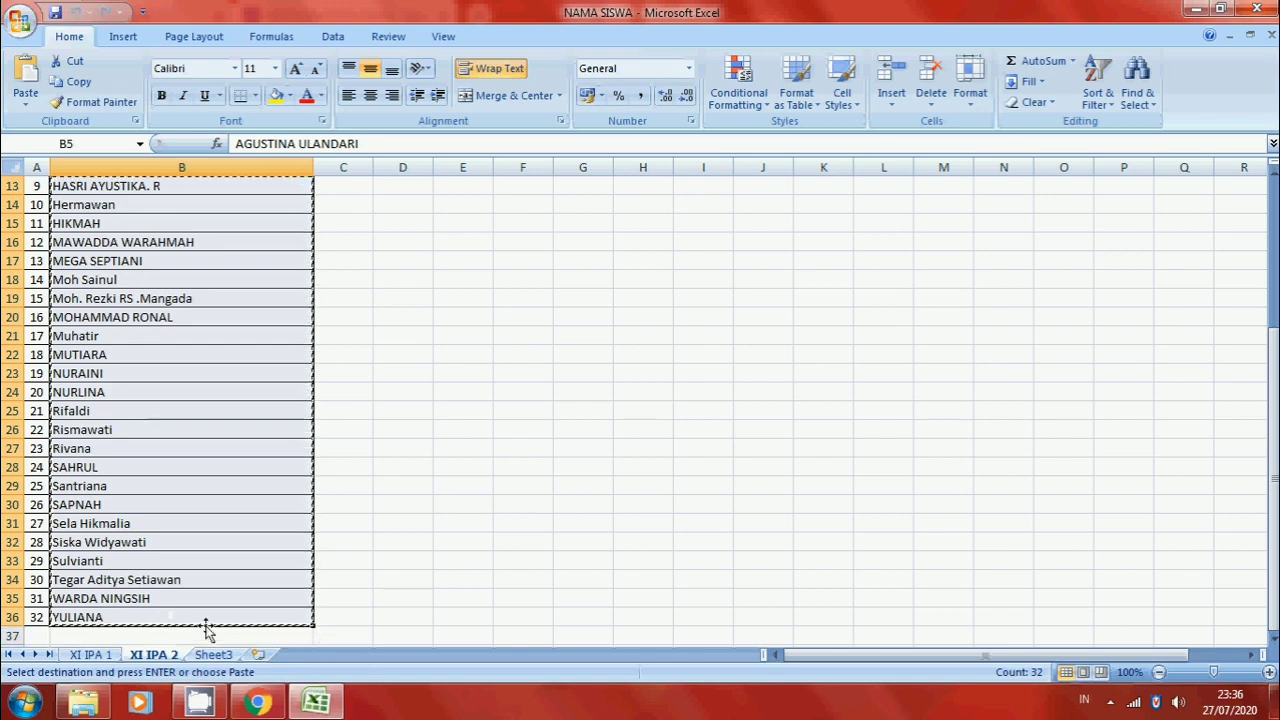
# Return to the form in Chrome, paste the copied student names as options of the KELAS XI IPA 2 question, and make it mandatory.
pyautogui.click(250, 704)
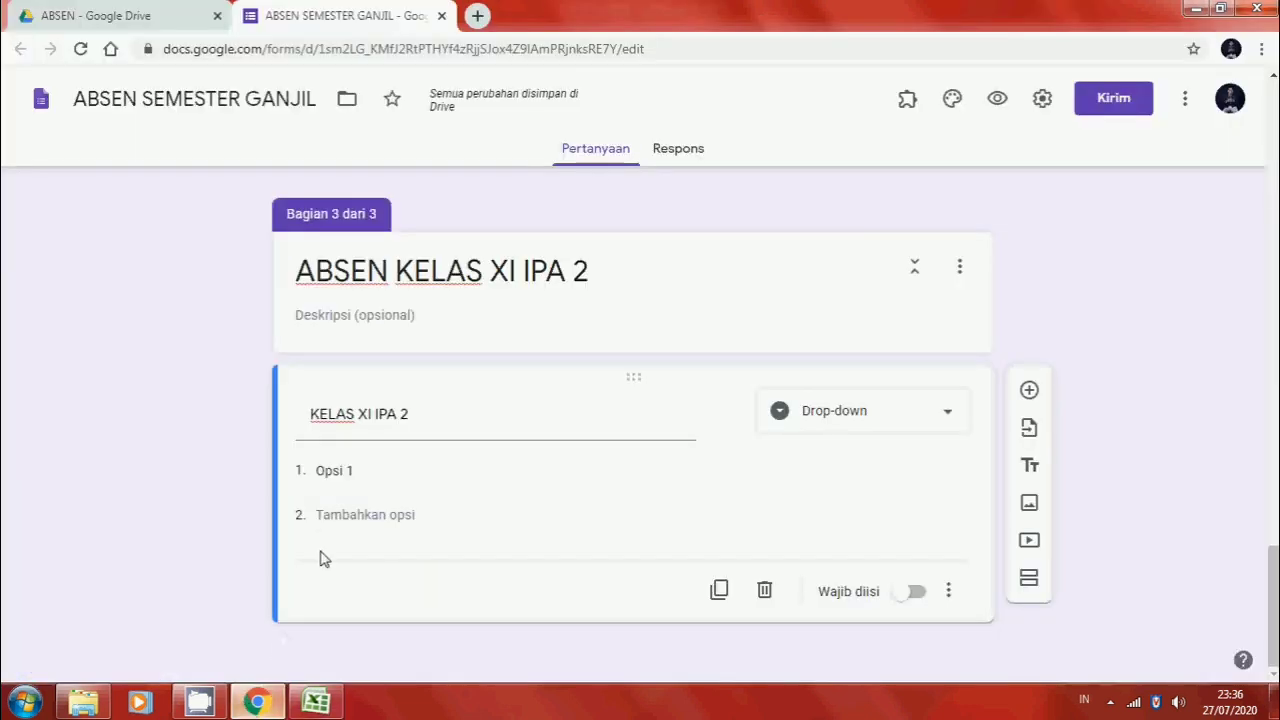
pyautogui.click(360, 476)
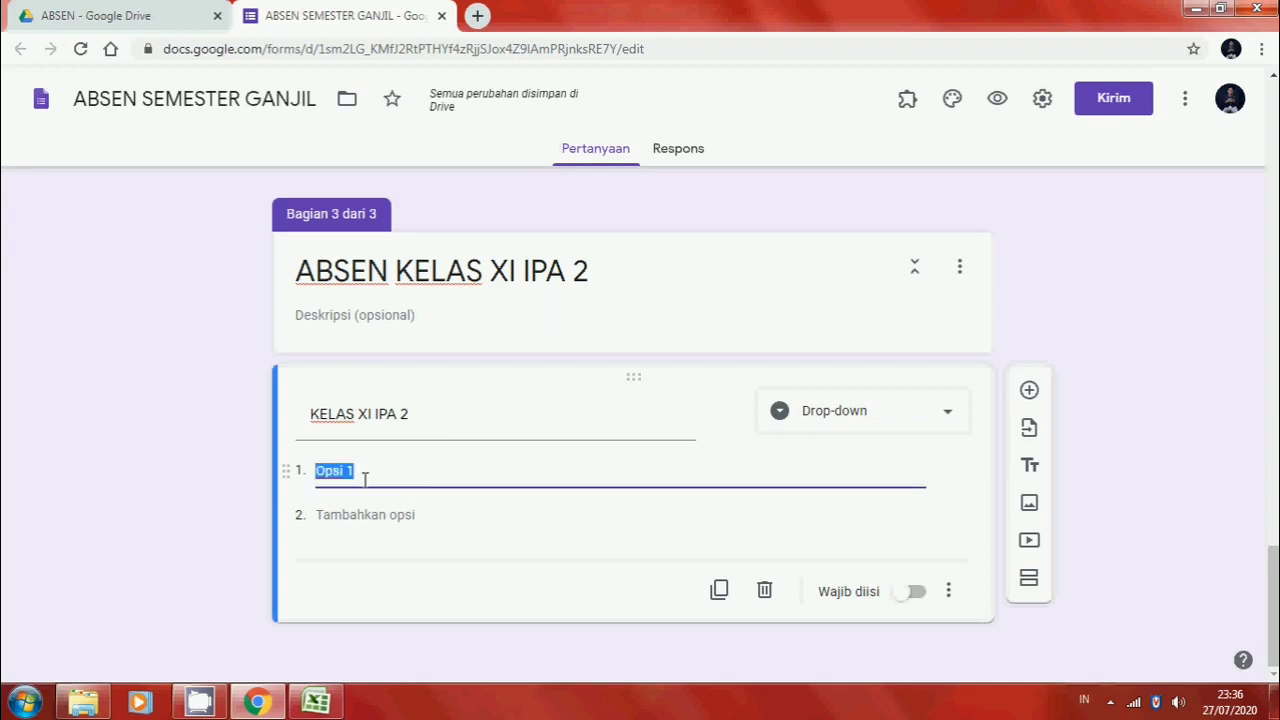
pyautogui.hotkey('ctrl', 'v')
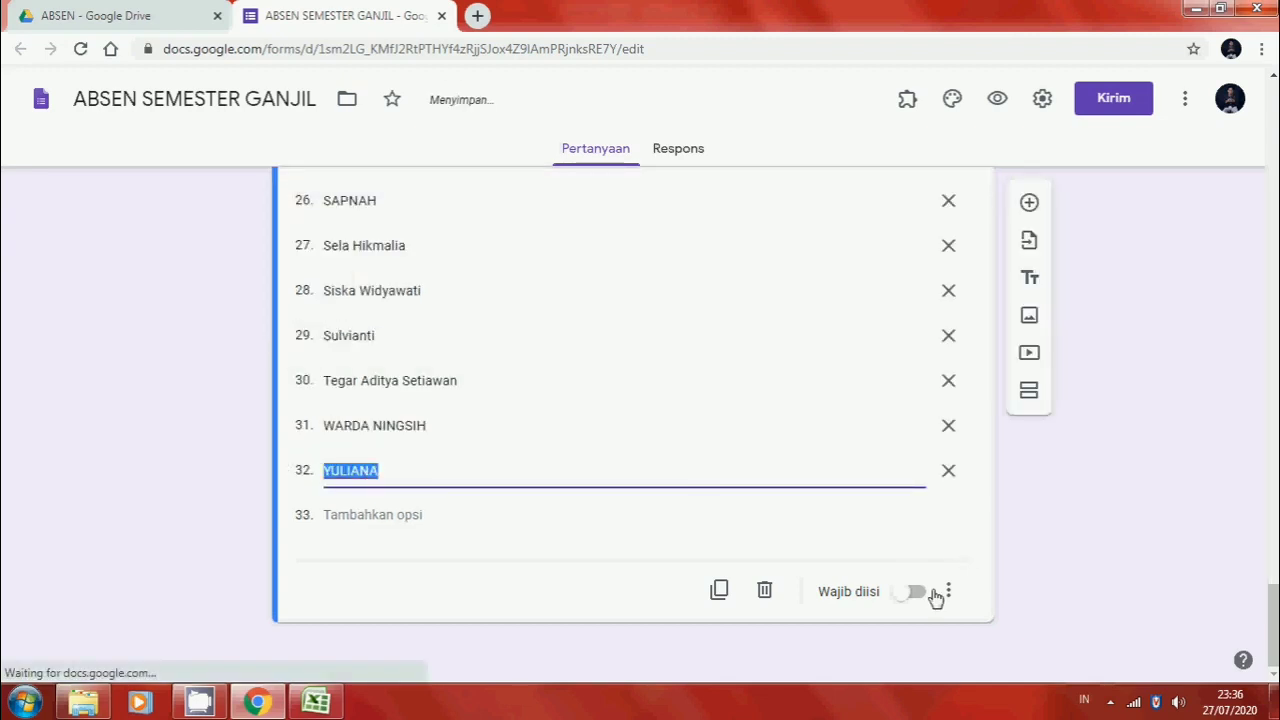
pyautogui.click(917, 592)
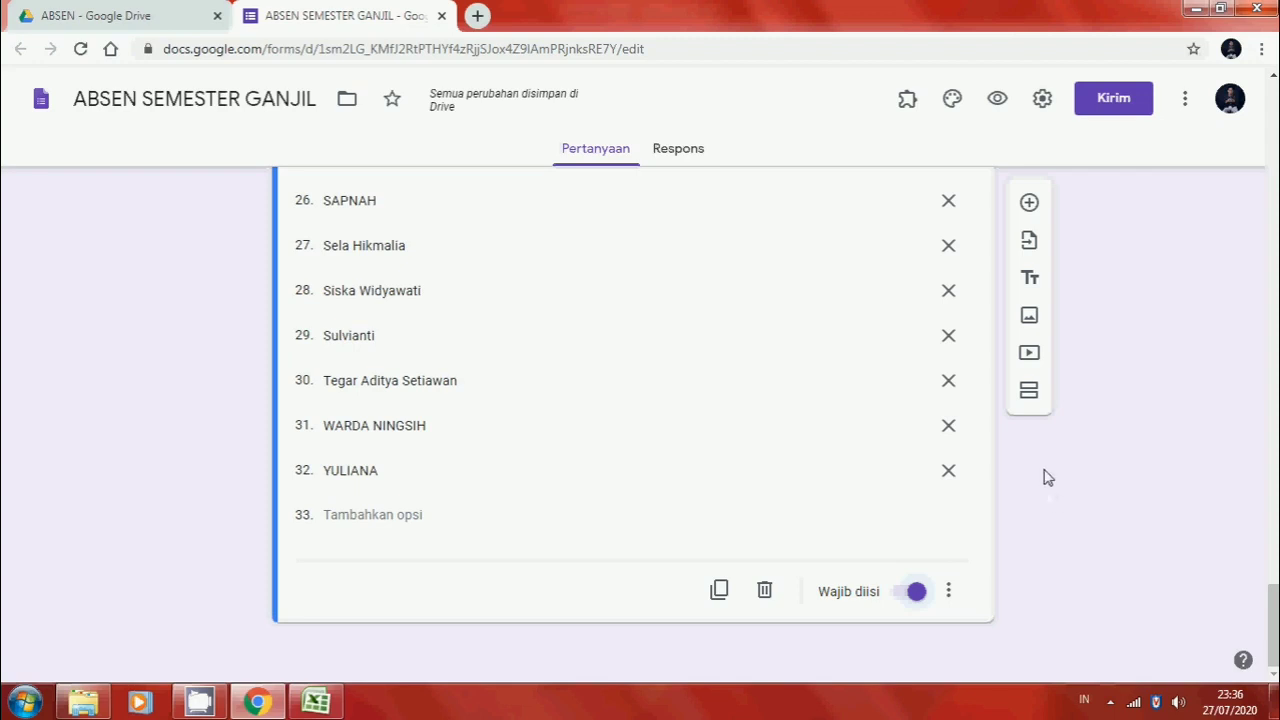
# Add a fourth section after the XI IPA 2 name list and title it ABSEN KELAS XI IPA 3.
pyautogui.click(1029, 393)
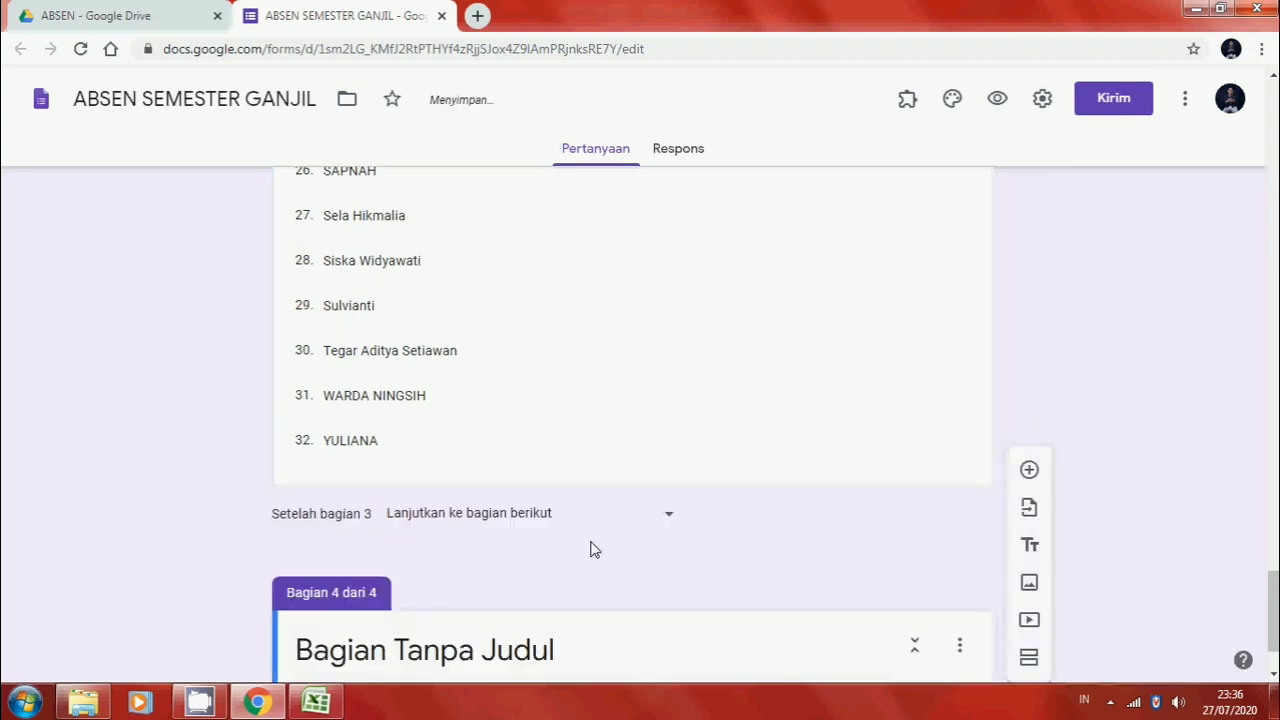
pyautogui.click(482, 540)
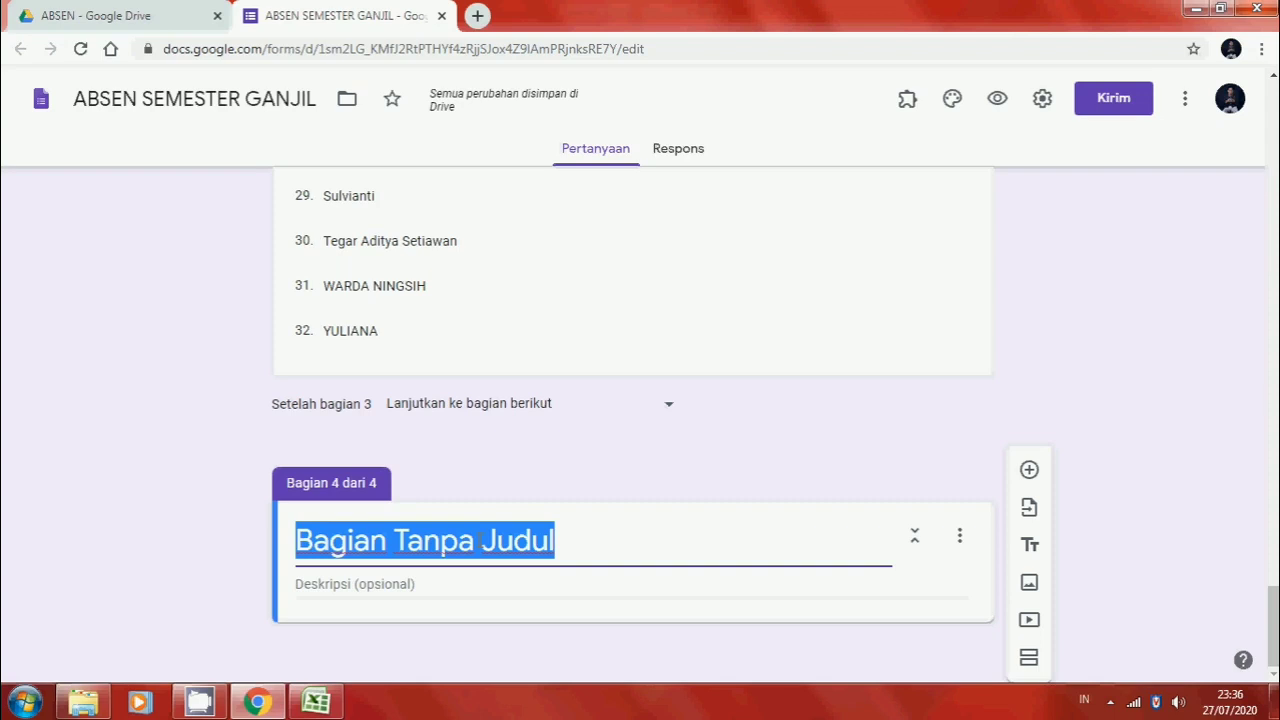
pyautogui.write('ABSEN')
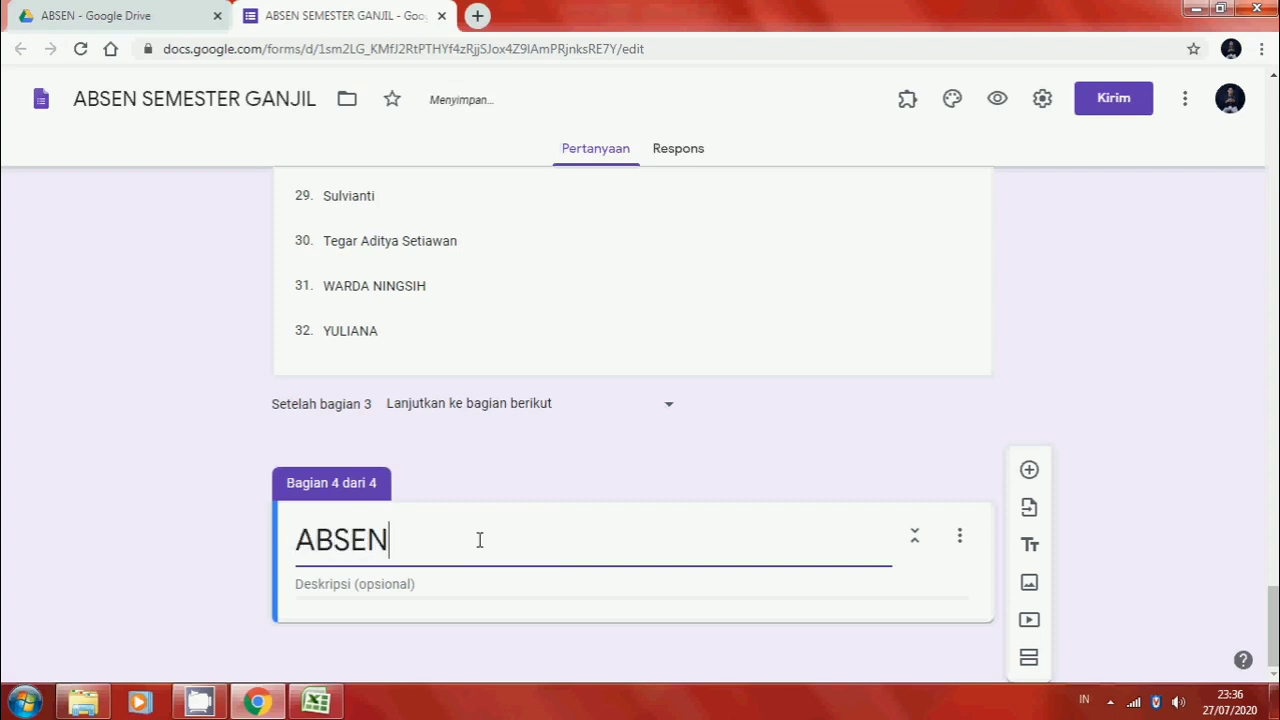
pyautogui.write(' KELAS')
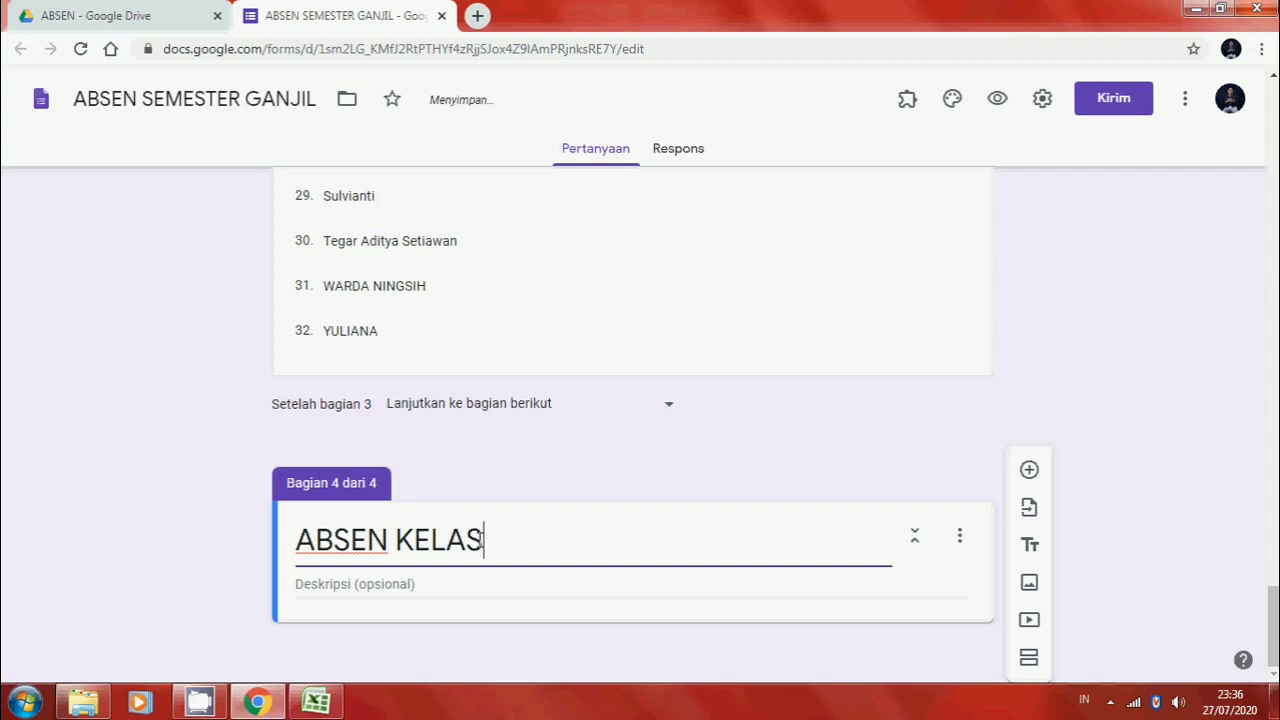
pyautogui.write(' XI I')
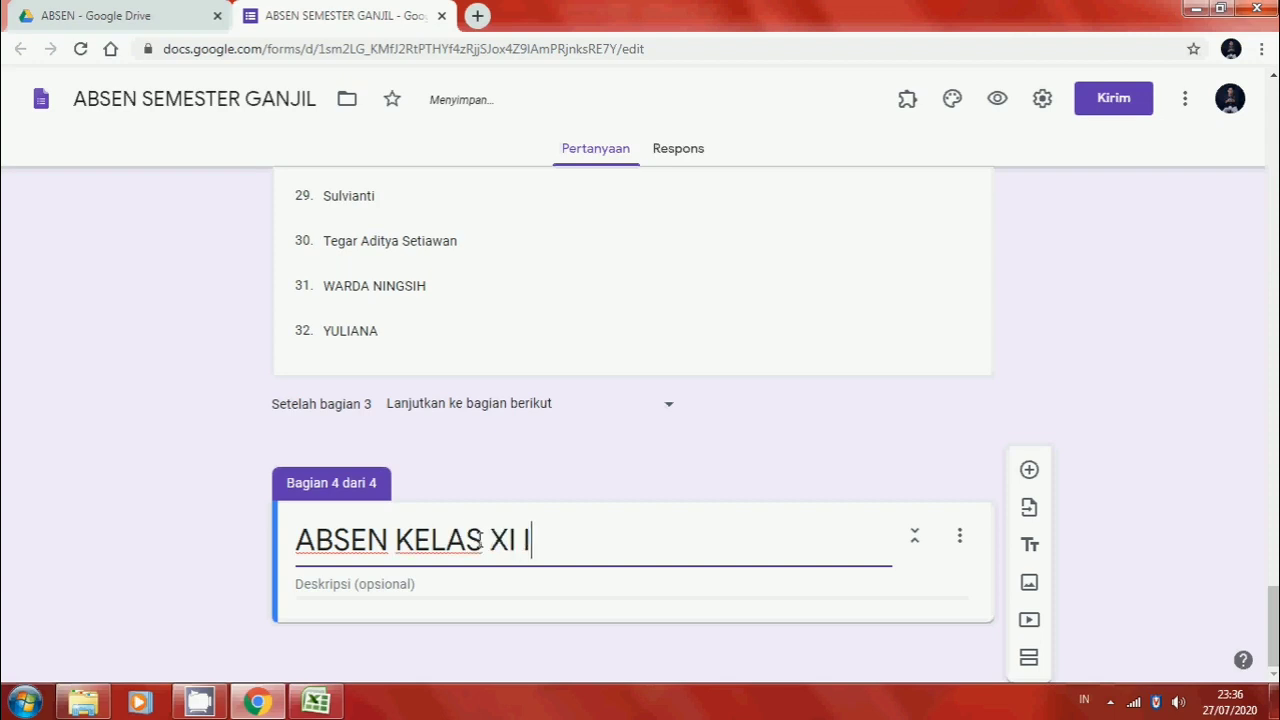
pyautogui.write('PA 3')
# Add a drop-down question titled KELAS XI IPA 3 to the fourth section.
pyautogui.click(1029, 472)
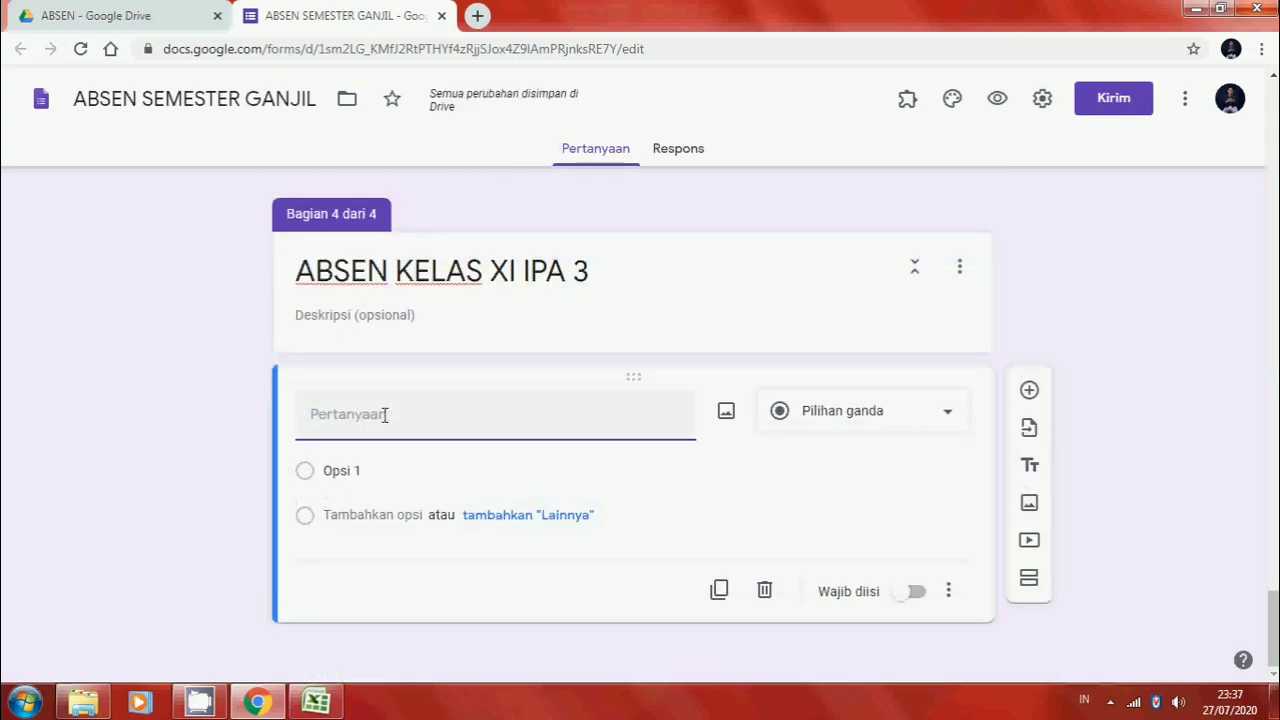
pyautogui.write('KELAS XI IPA 3')
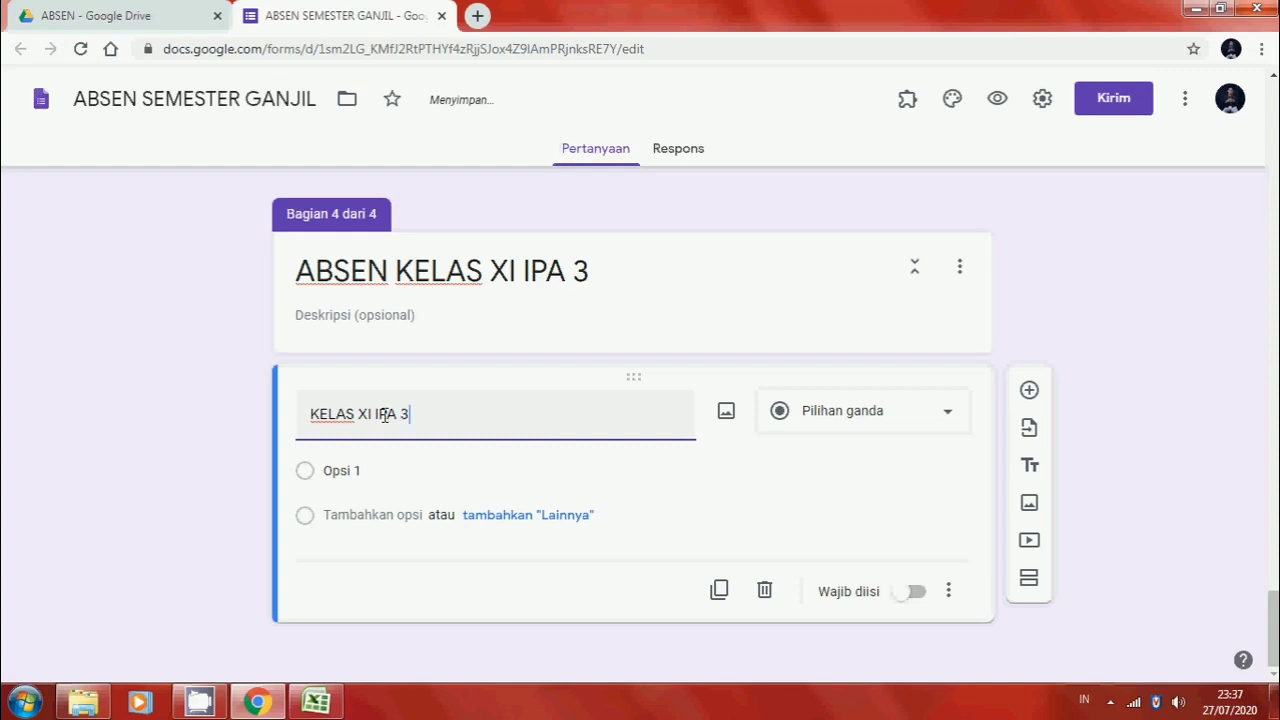
pyautogui.click(897, 425)
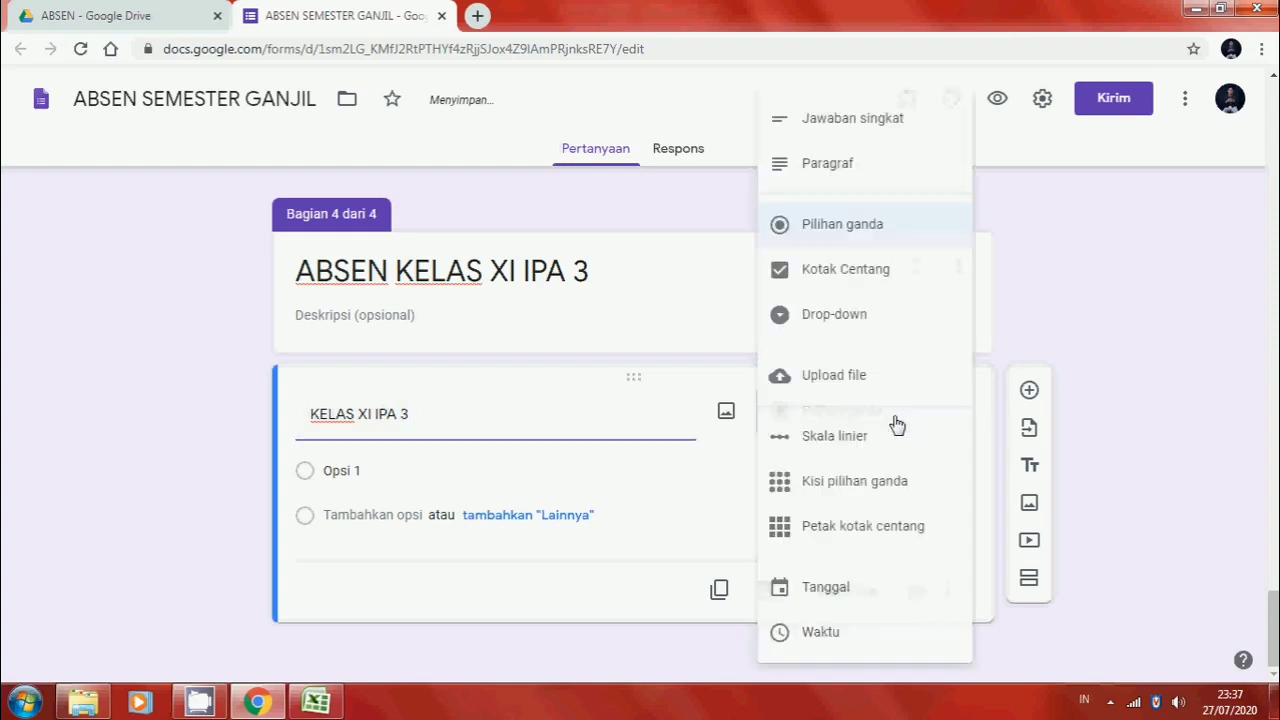
pyautogui.click(862, 316)
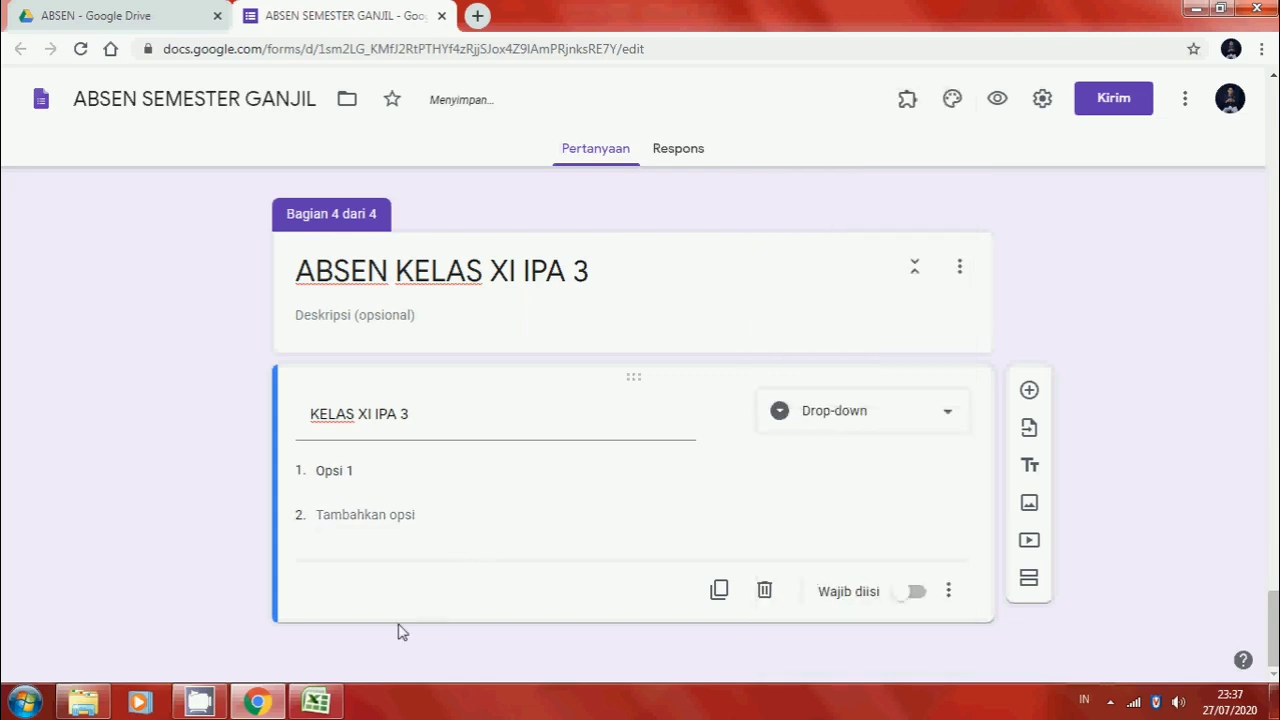
# Switch to the NAMA SISWA workbook in Excel and copy all student names of class XI IPA 3 from Sheet3.
pyautogui.click(316, 702)
pyautogui.click(213, 654)
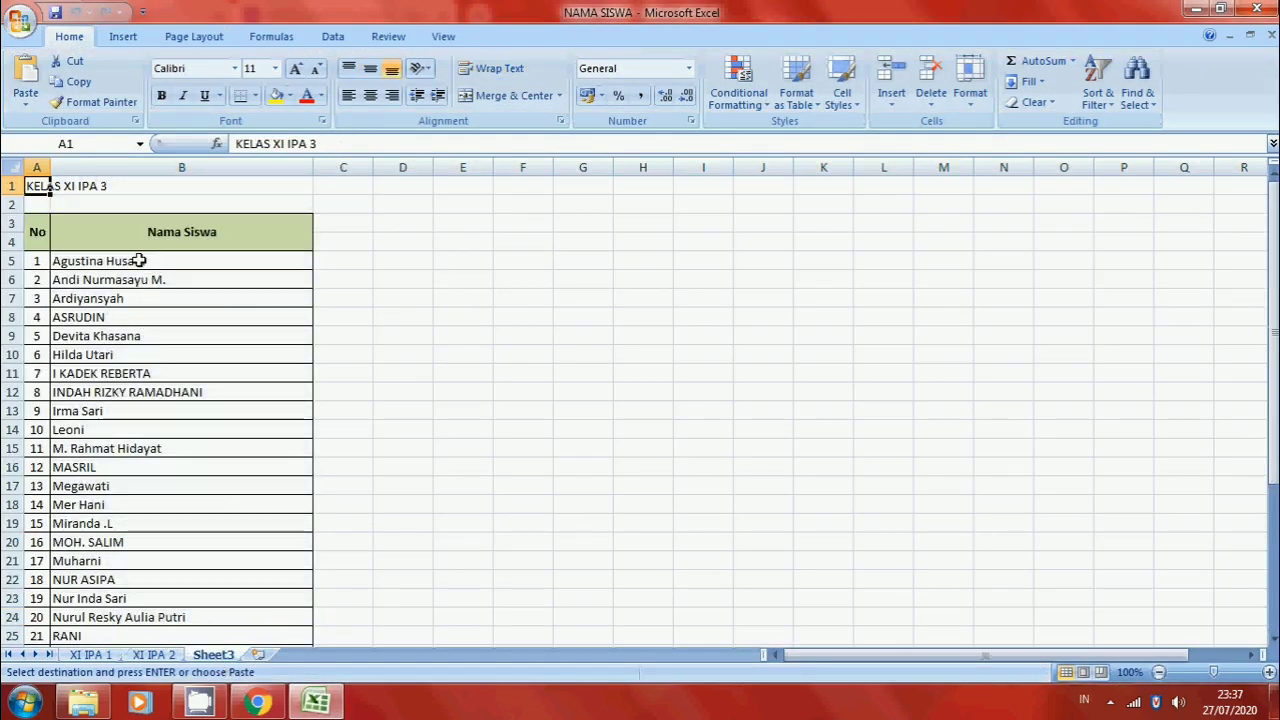
pyautogui.moveTo(137, 254); pyautogui.dragTo(134, 572)
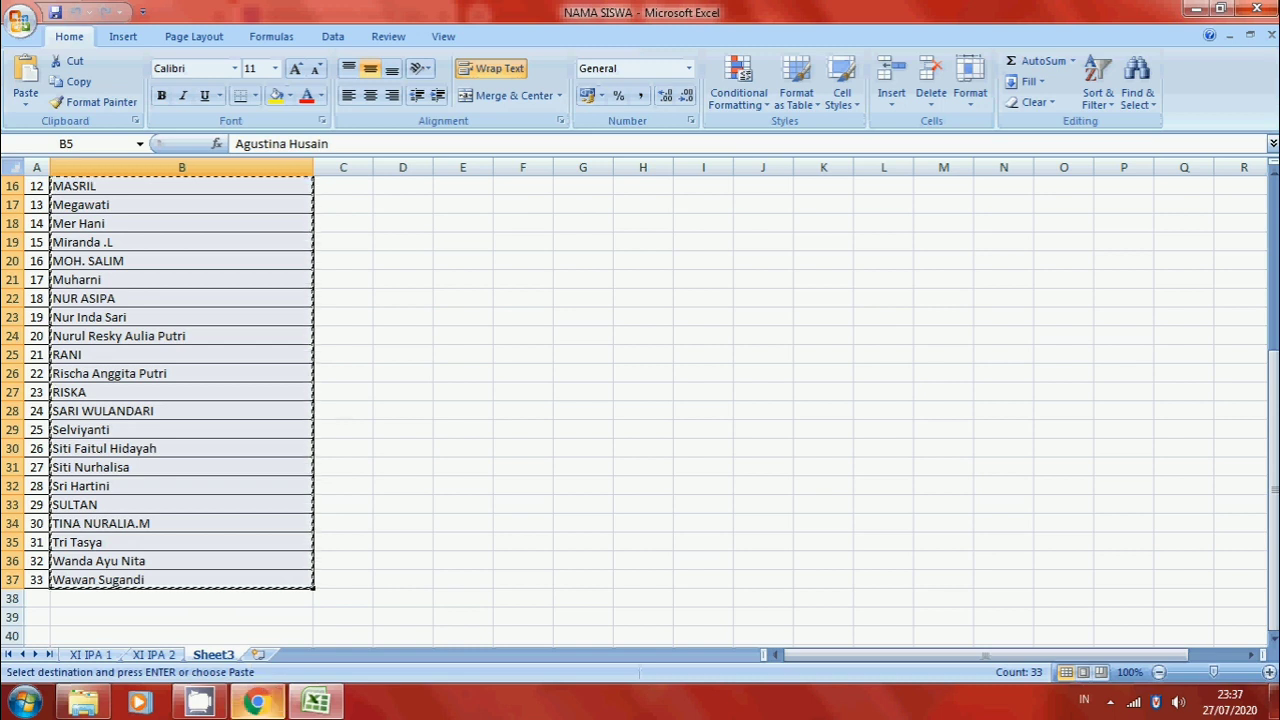
# Return to the form in Chrome, paste the copied student names as options of the KELAS XI IPA 3 question, and make it mandatory.
pyautogui.click(264, 600)
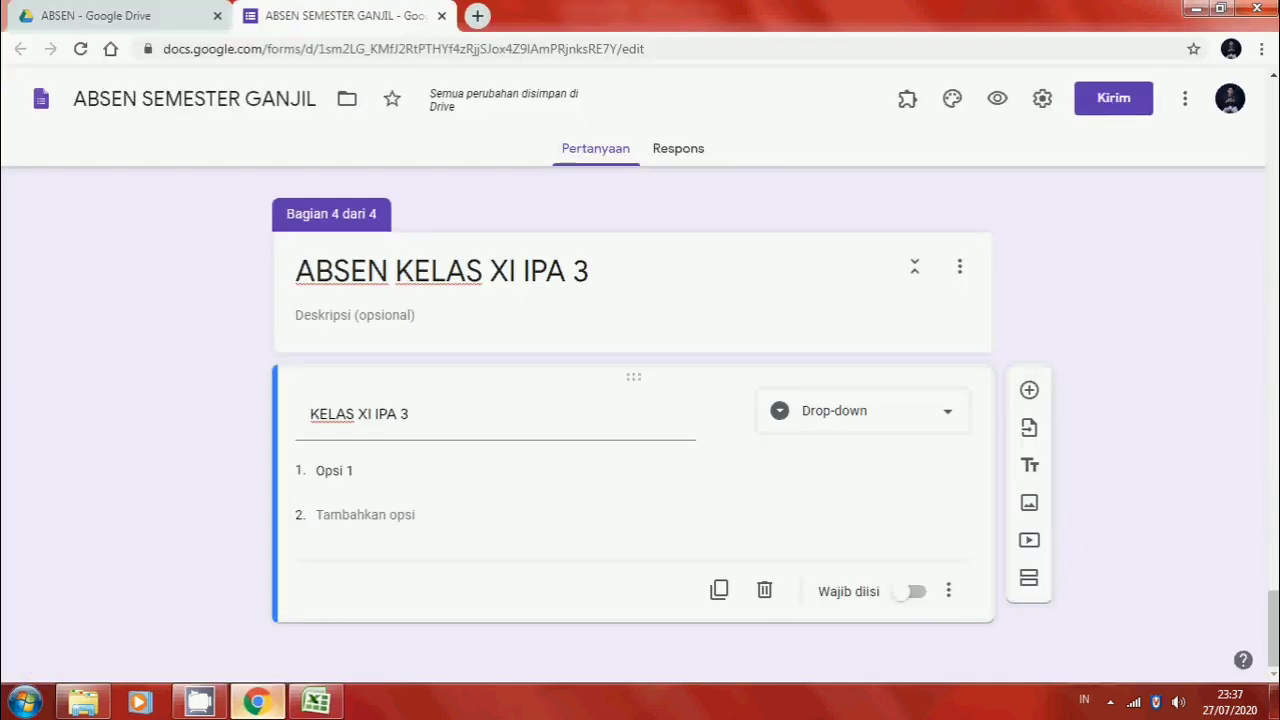
pyautogui.click(353, 470)
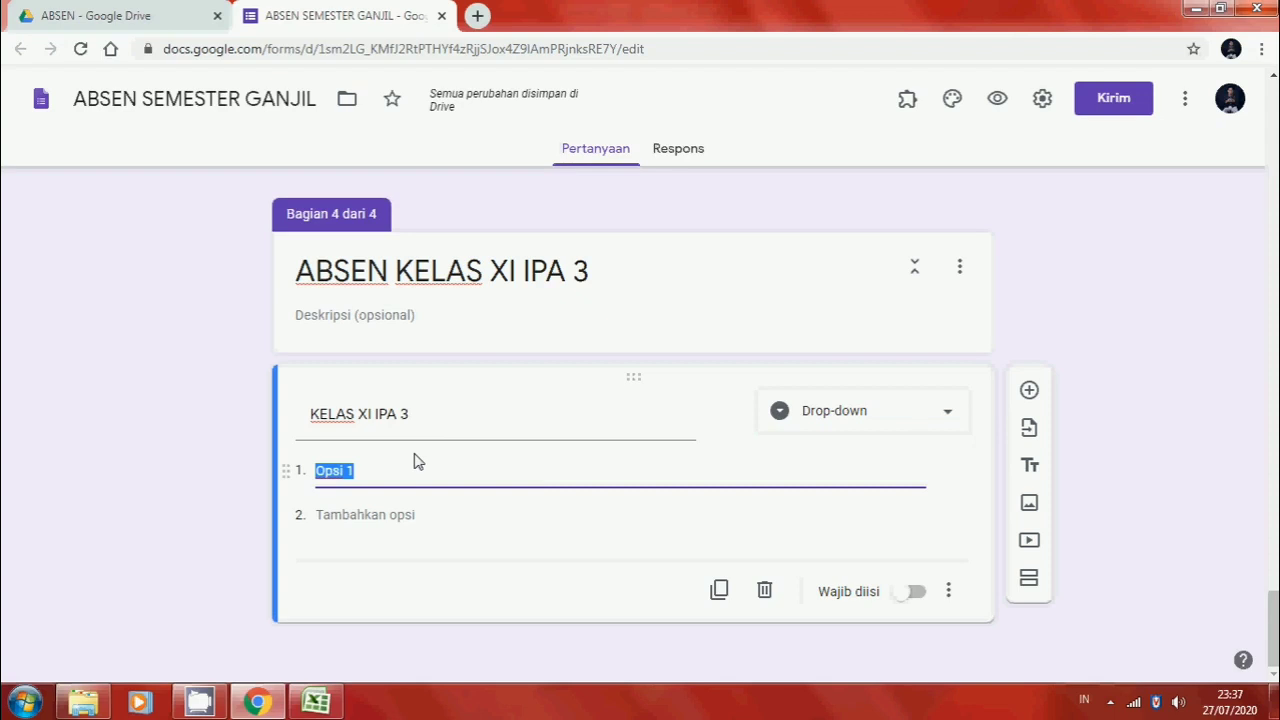
pyautogui.hotkey('ctrl', 'v')
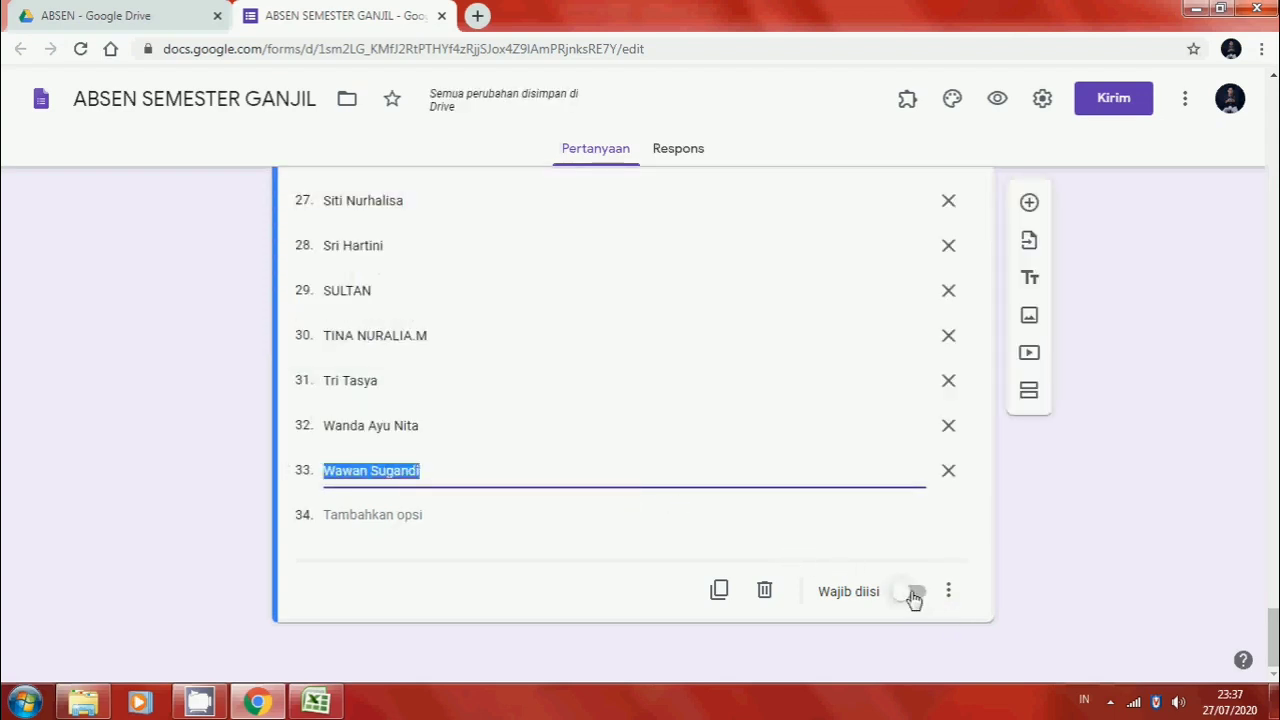
pyautogui.click(913, 595)
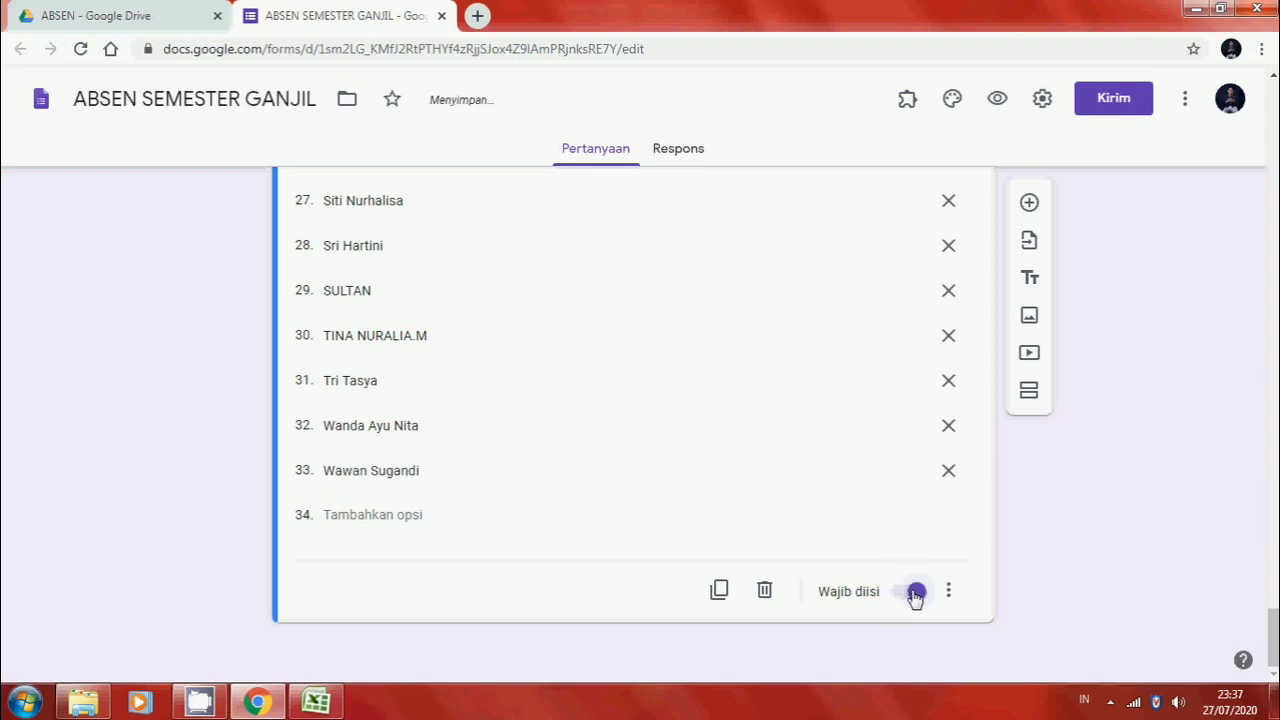
# Look back over the form's sections up to its beginning and open a preview of the form.
pyautogui.scroll(11, 915, 595)
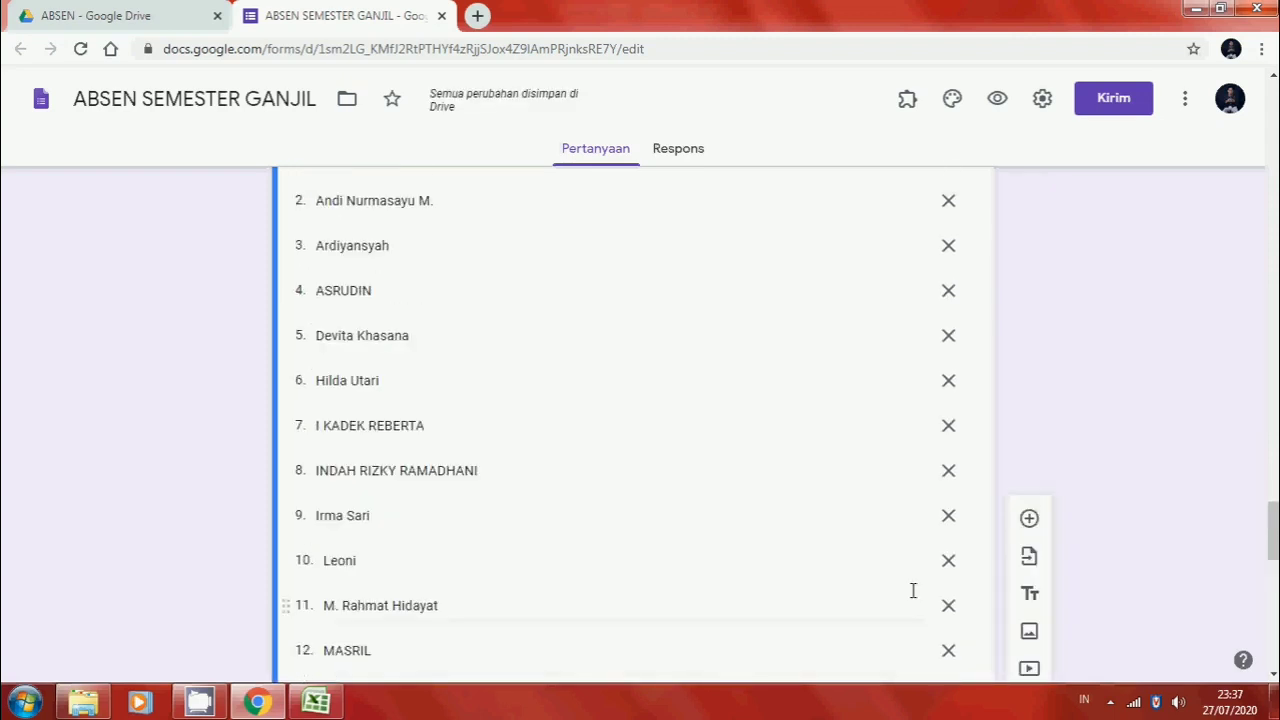
pyautogui.scroll(4, 913, 592)
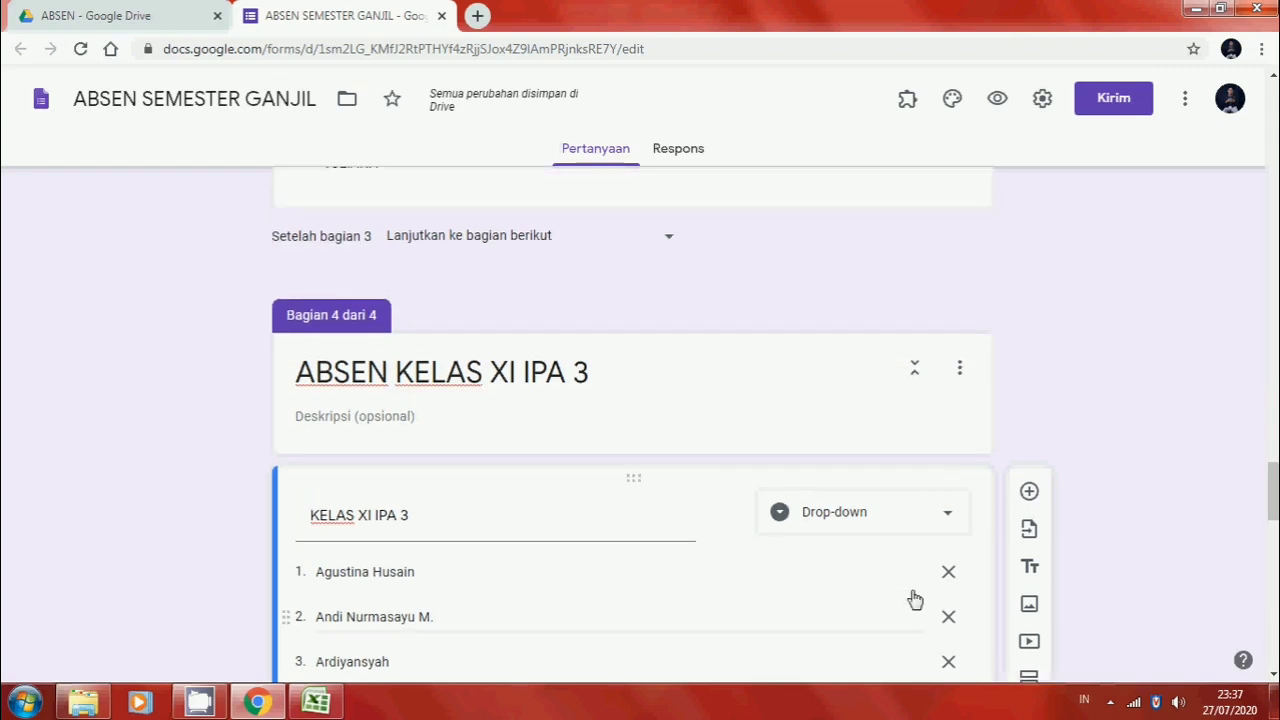
pyautogui.scroll(5, 915, 595)
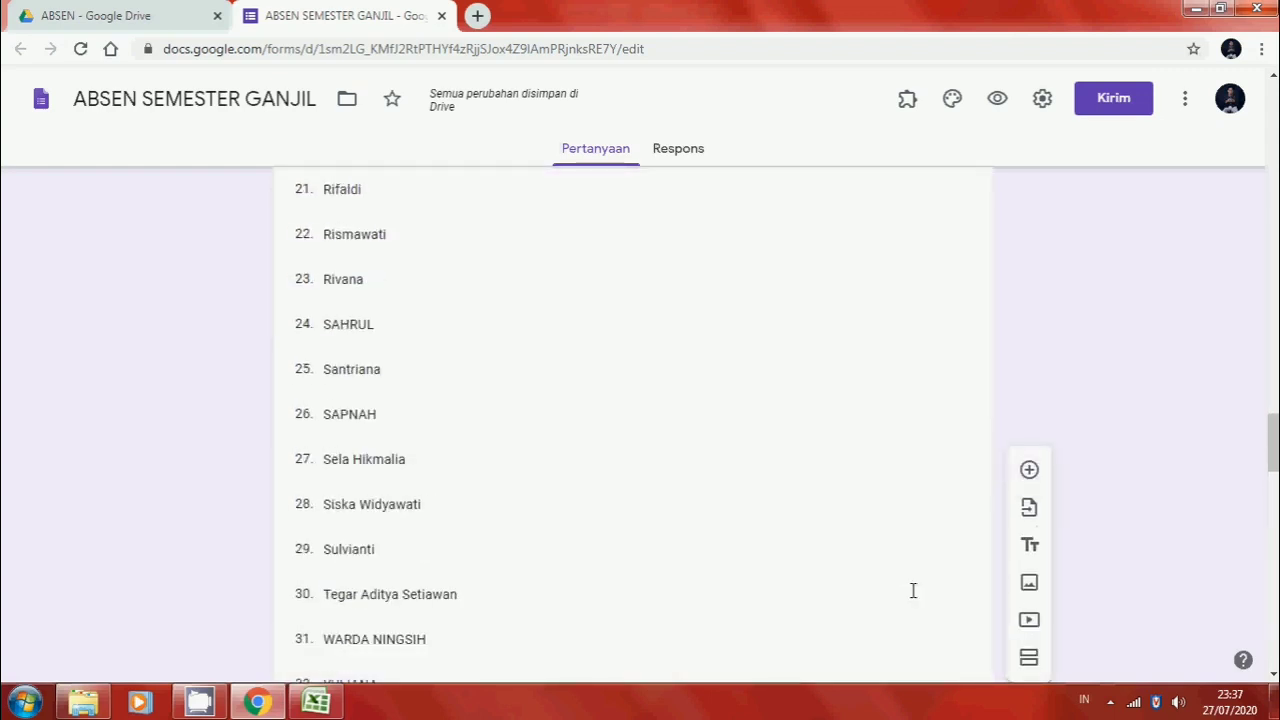
pyautogui.scroll(10, 913, 590)
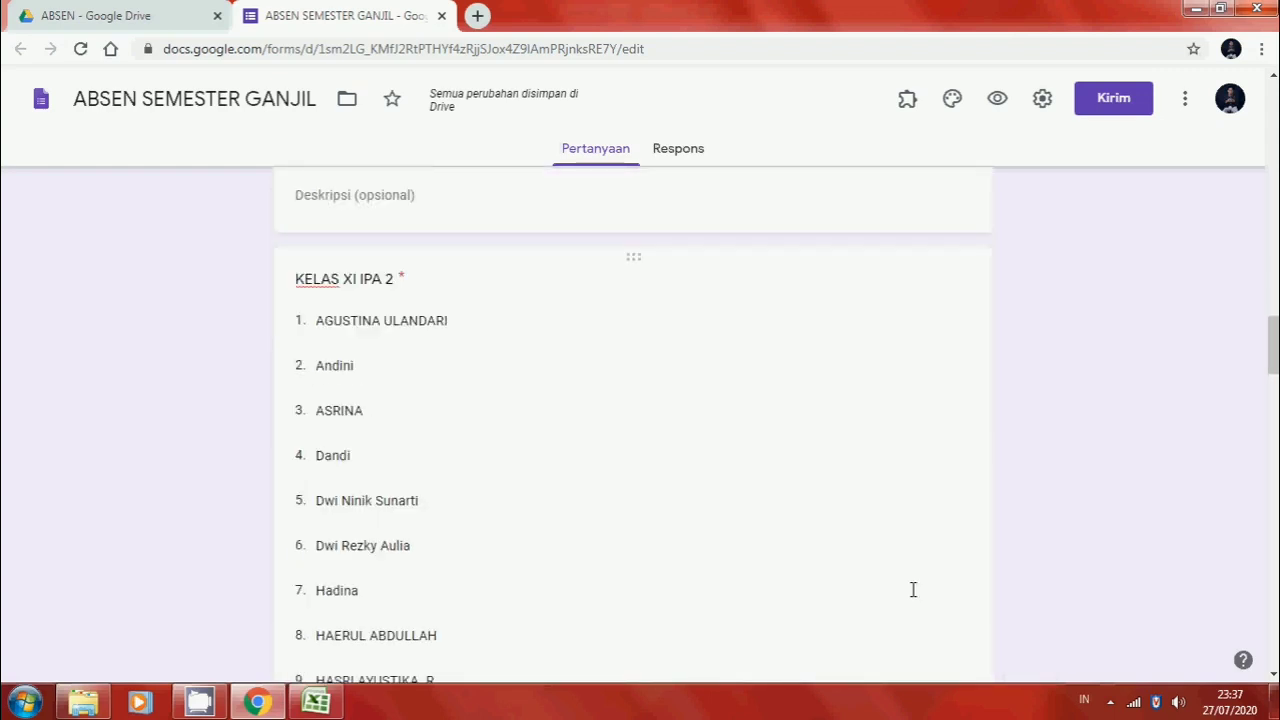
pyautogui.scroll(10, 913, 592)
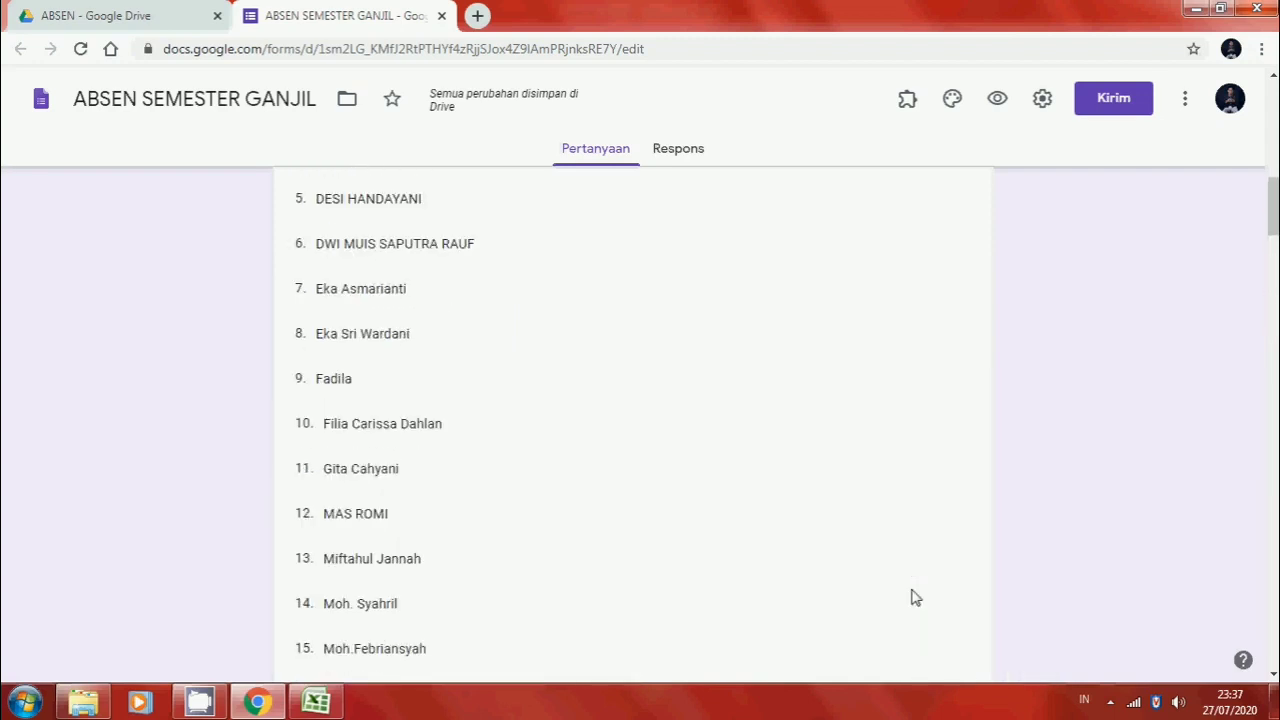
pyautogui.scroll(10, 915, 597)
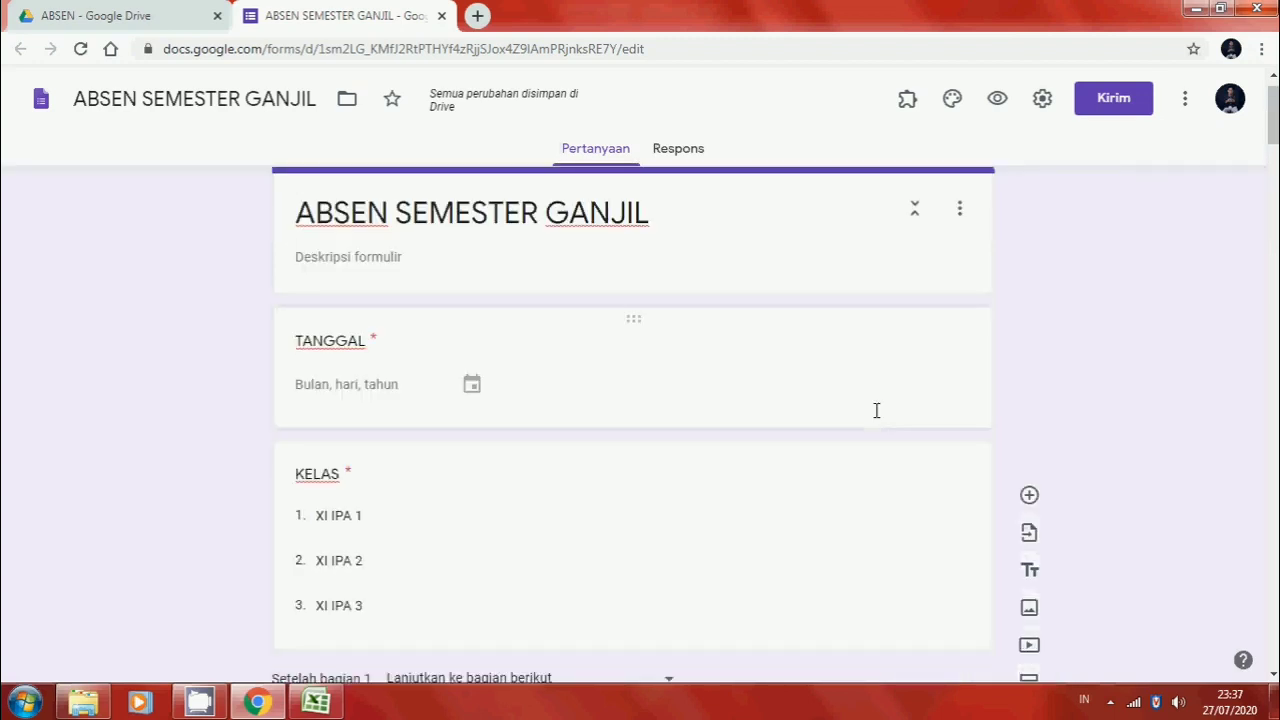
pyautogui.scroll(2, 876, 410)
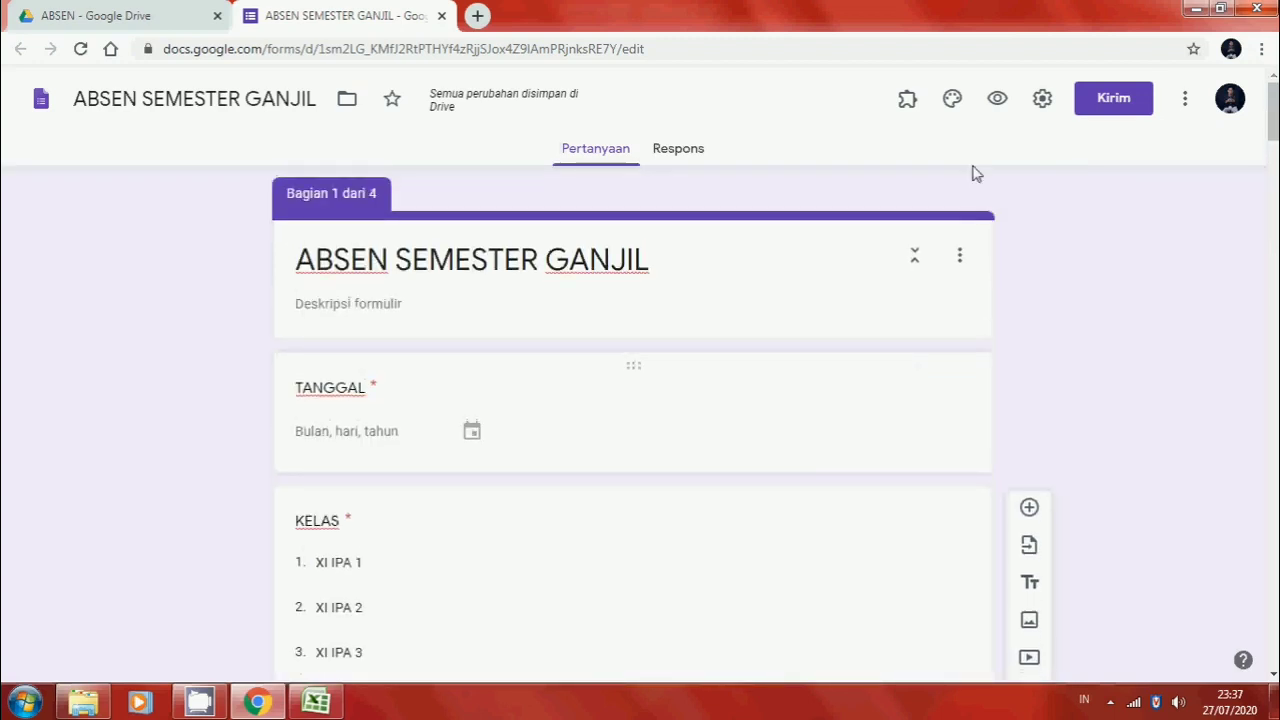
pyautogui.click(998, 99)
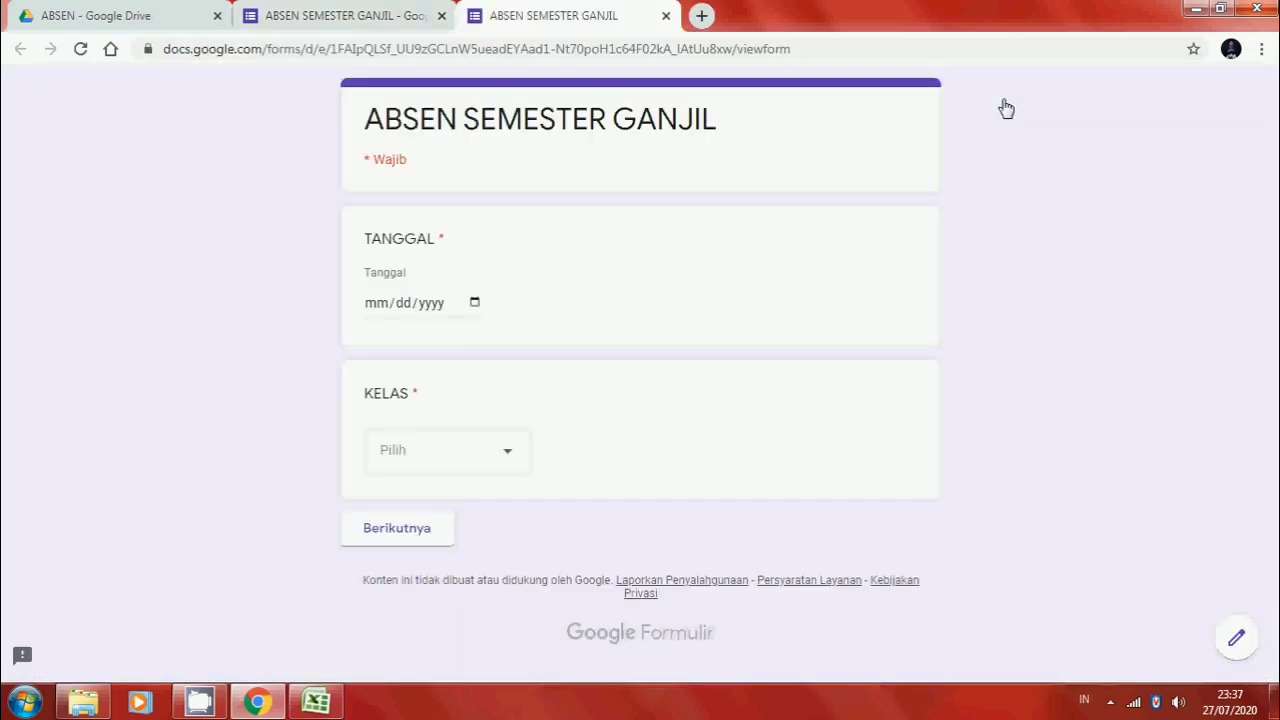
# Test the preview by answering July 27, 2020 and class XI IPA 2, continue to the following section, and close the preview.
pyautogui.click(476, 304)
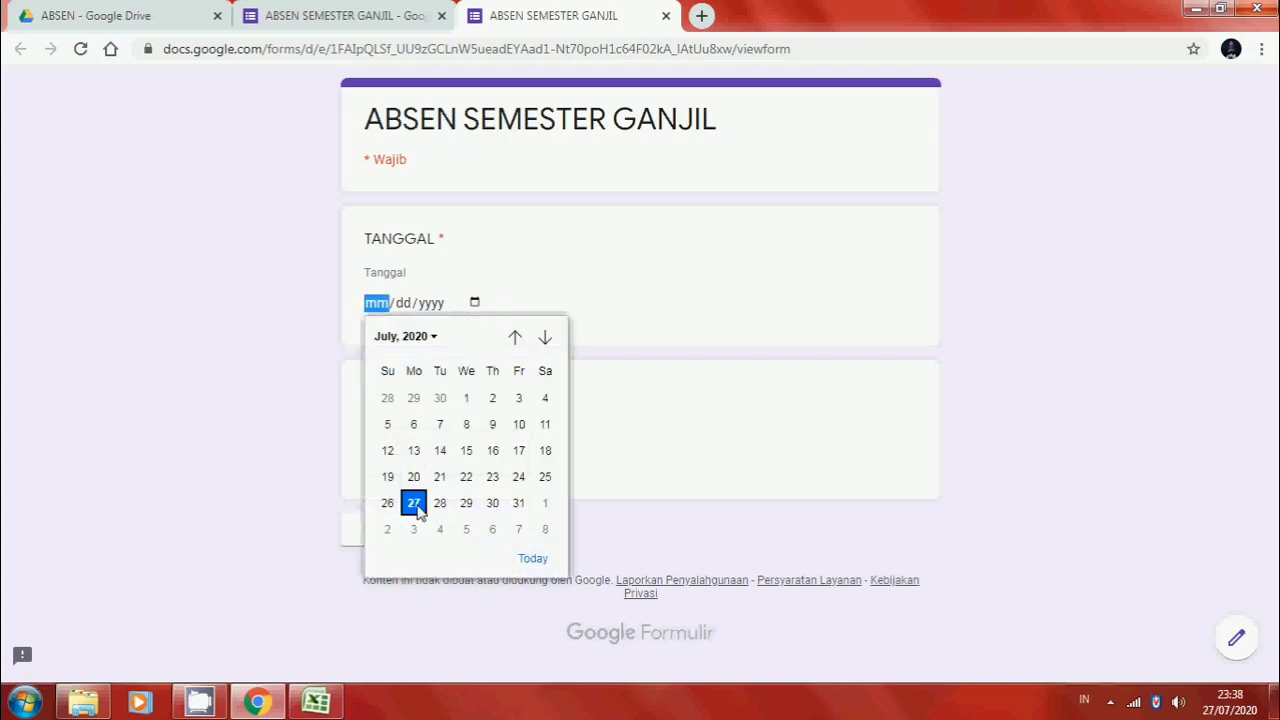
pyautogui.click(414, 506)
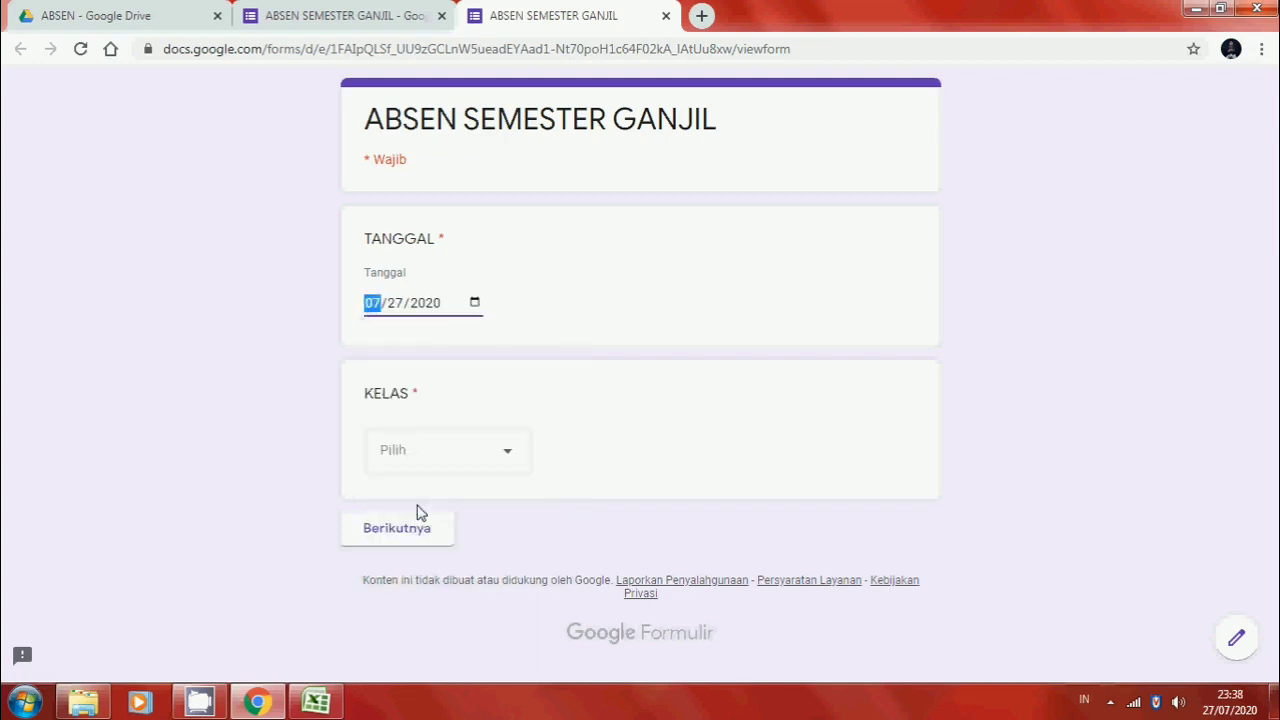
pyautogui.click(484, 464)
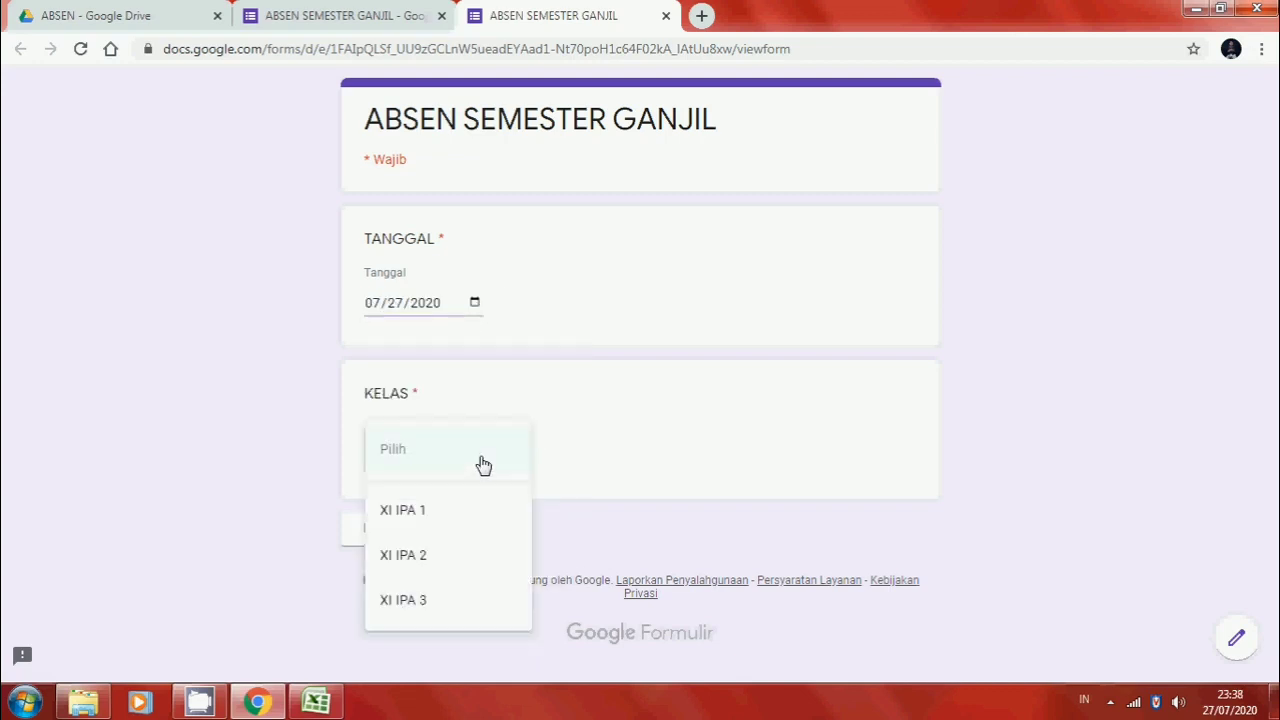
pyautogui.click(459, 557)
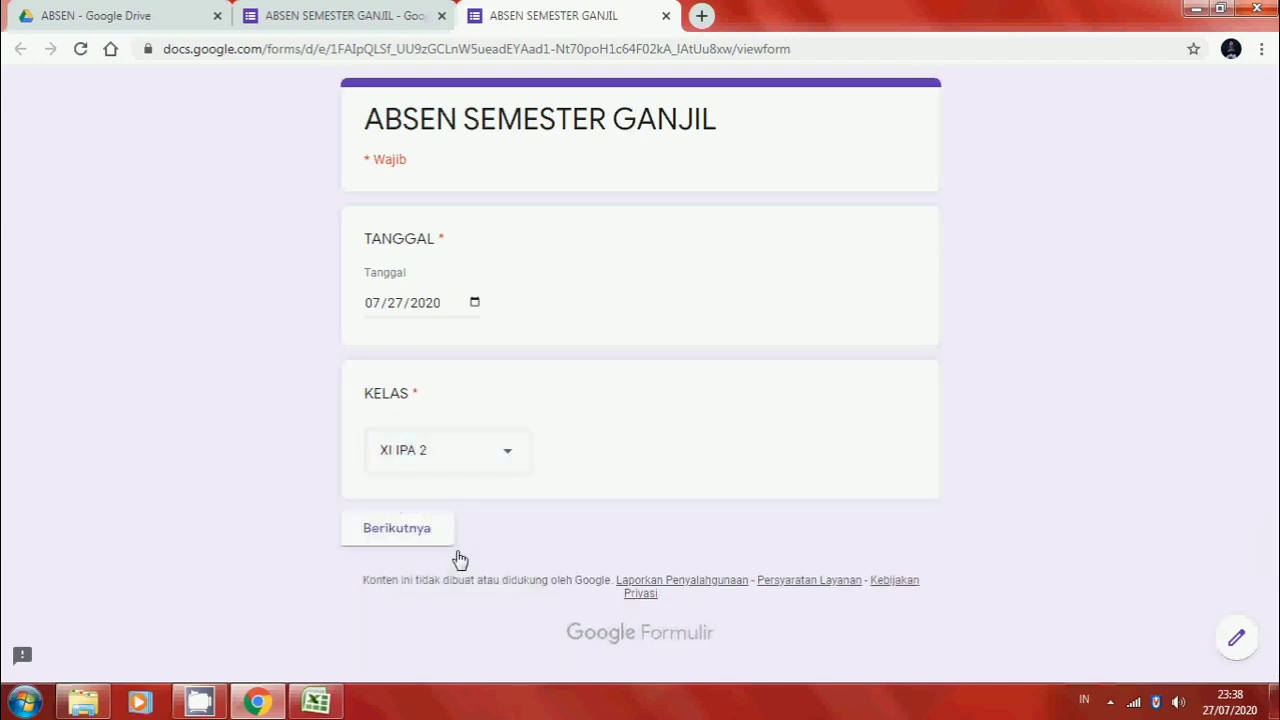
pyautogui.click(399, 537)
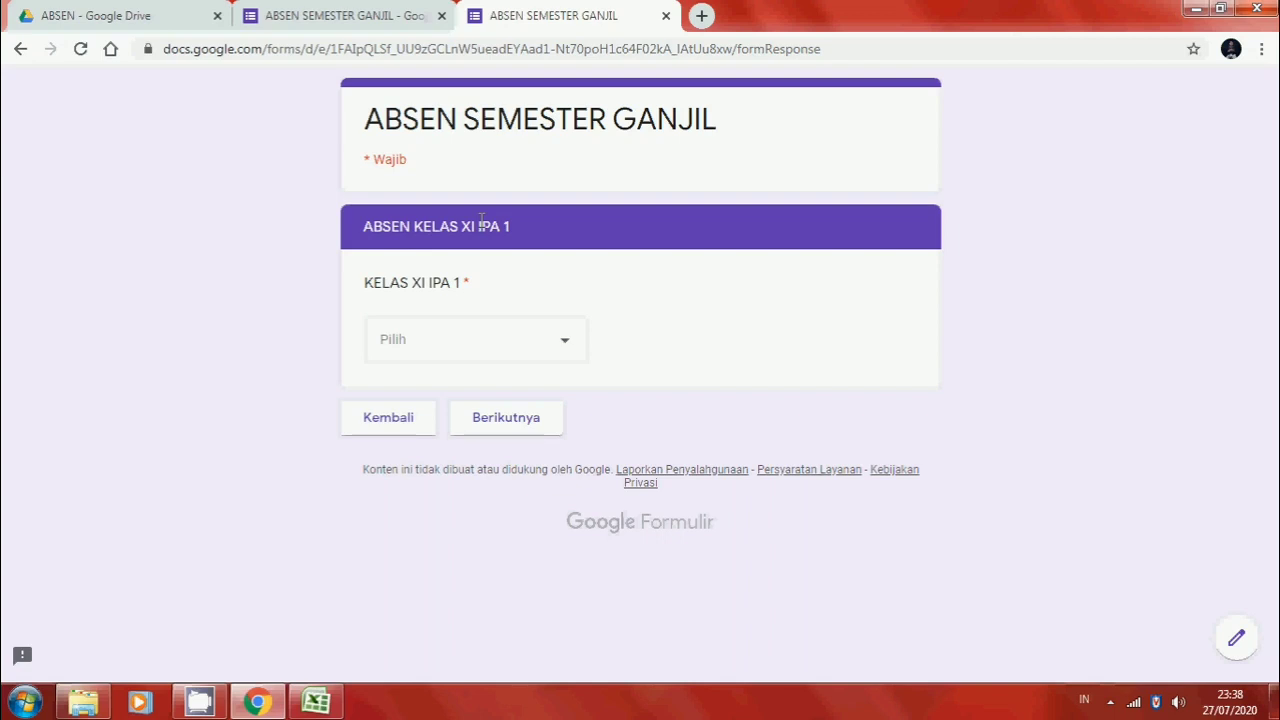
pyautogui.click(665, 17)
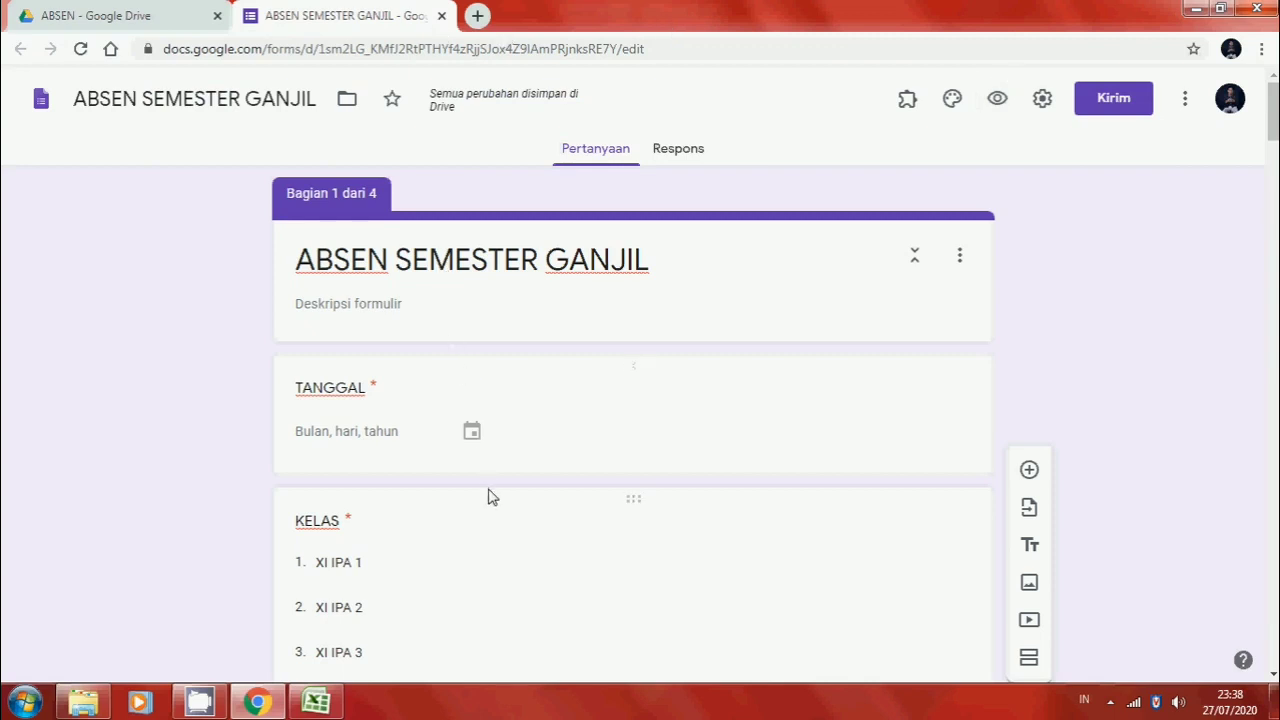
# Enable opening sections based on the answer (Buka bagian berdasarkan jawaban) for the KELAS question.
pyautogui.scroll(-1, 488, 488)
pyautogui.scroll(1, 488, 490)
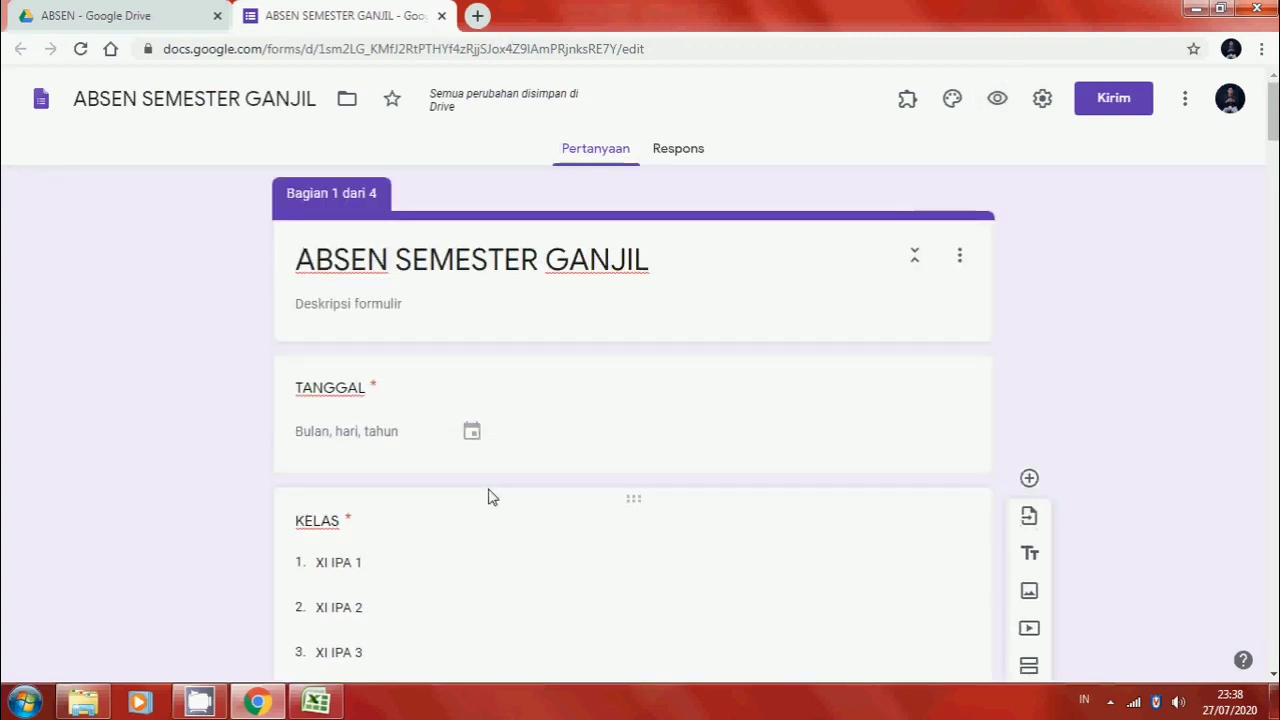
pyautogui.scroll(-2, 488, 488)
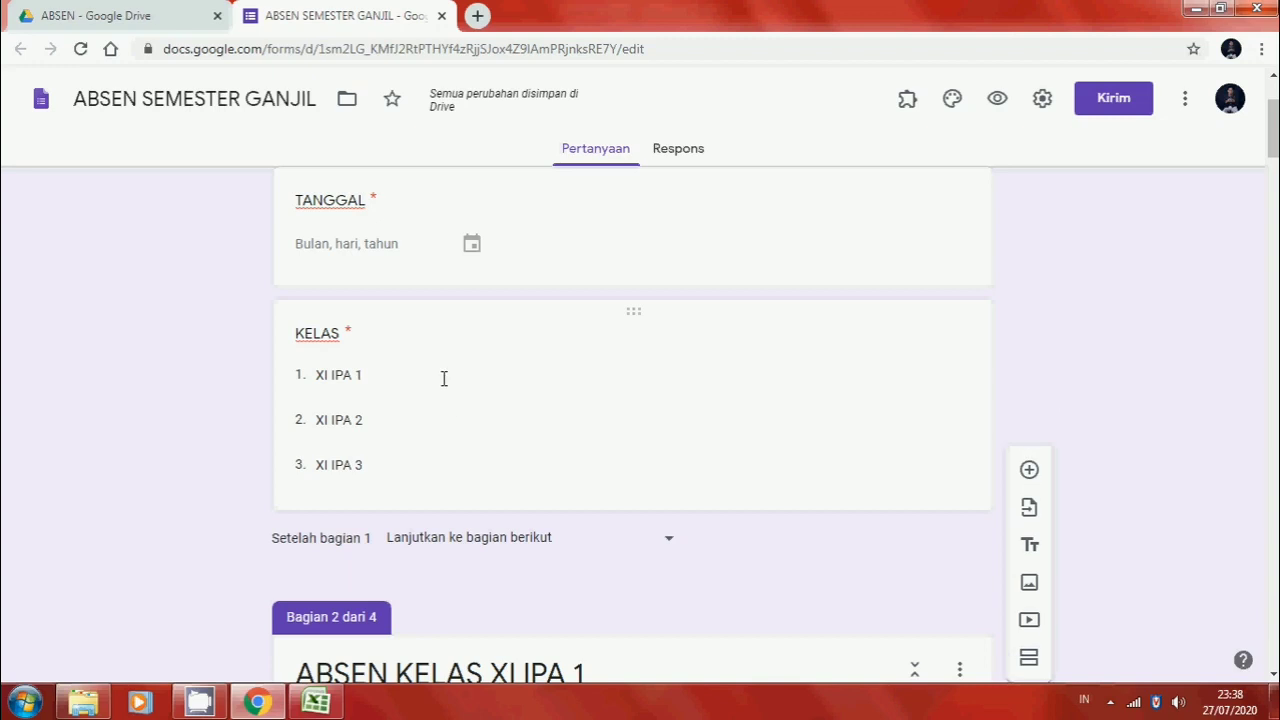
pyautogui.click(444, 378)
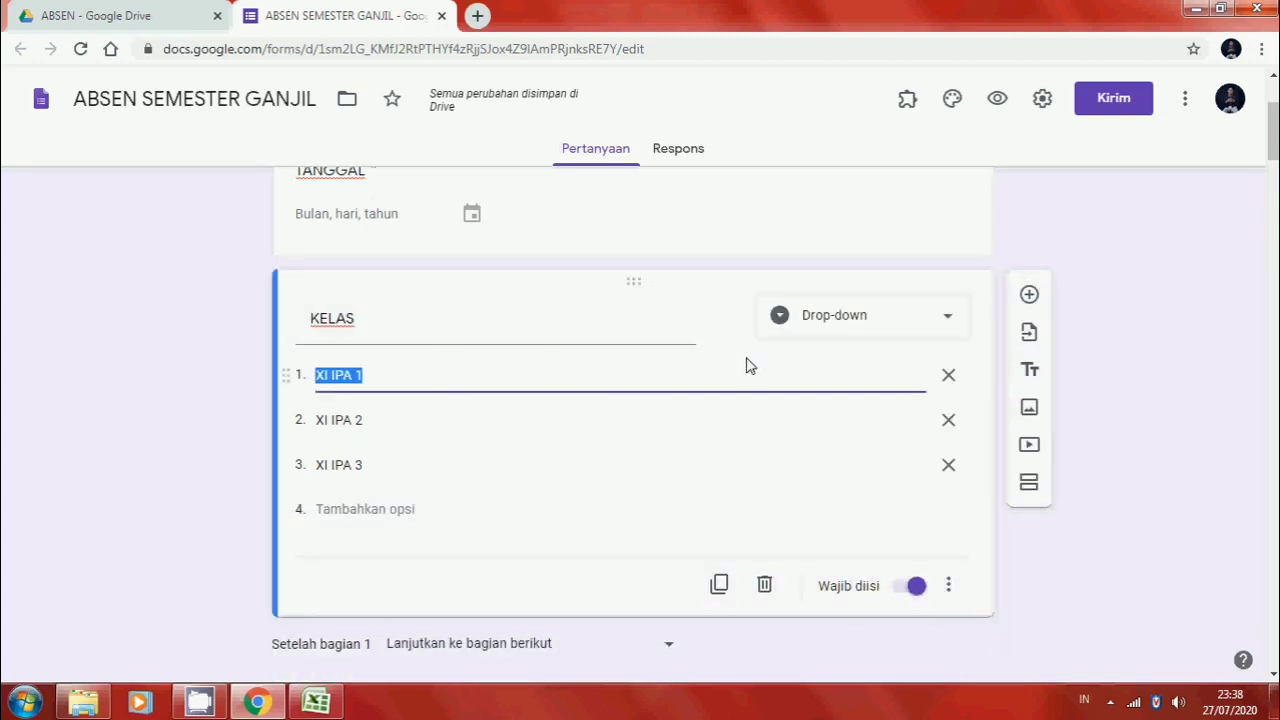
pyautogui.click(951, 588)
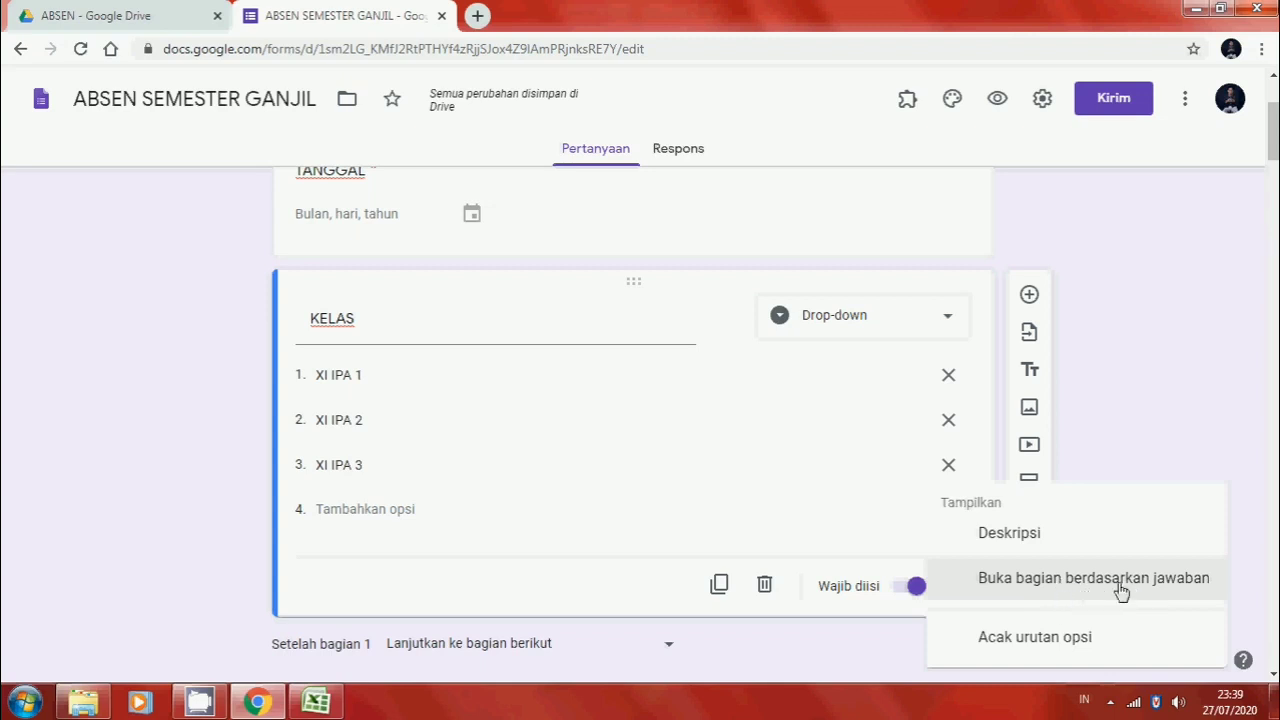
pyautogui.click(1113, 580)
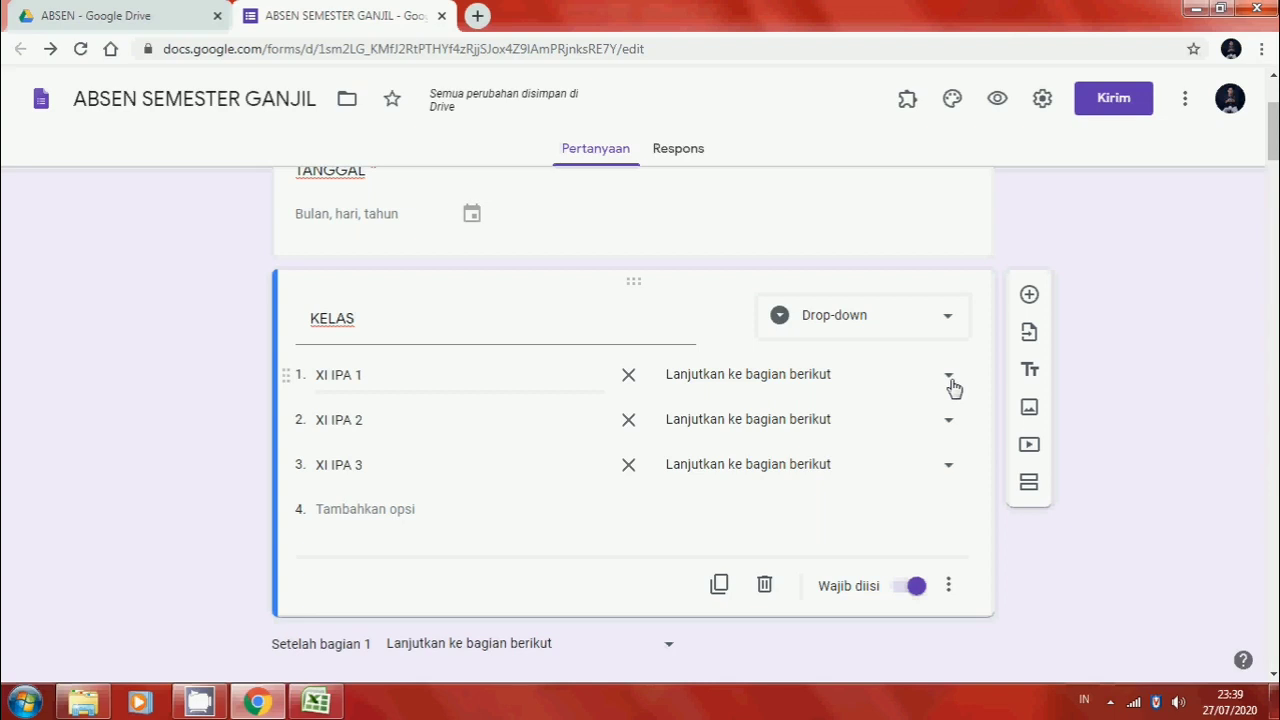
# Route the KELAS answers XI IPA 1, XI IPA 2 and XI IPA 3 to sections 2, 3 and 4 respectively.
pyautogui.click(948, 376)
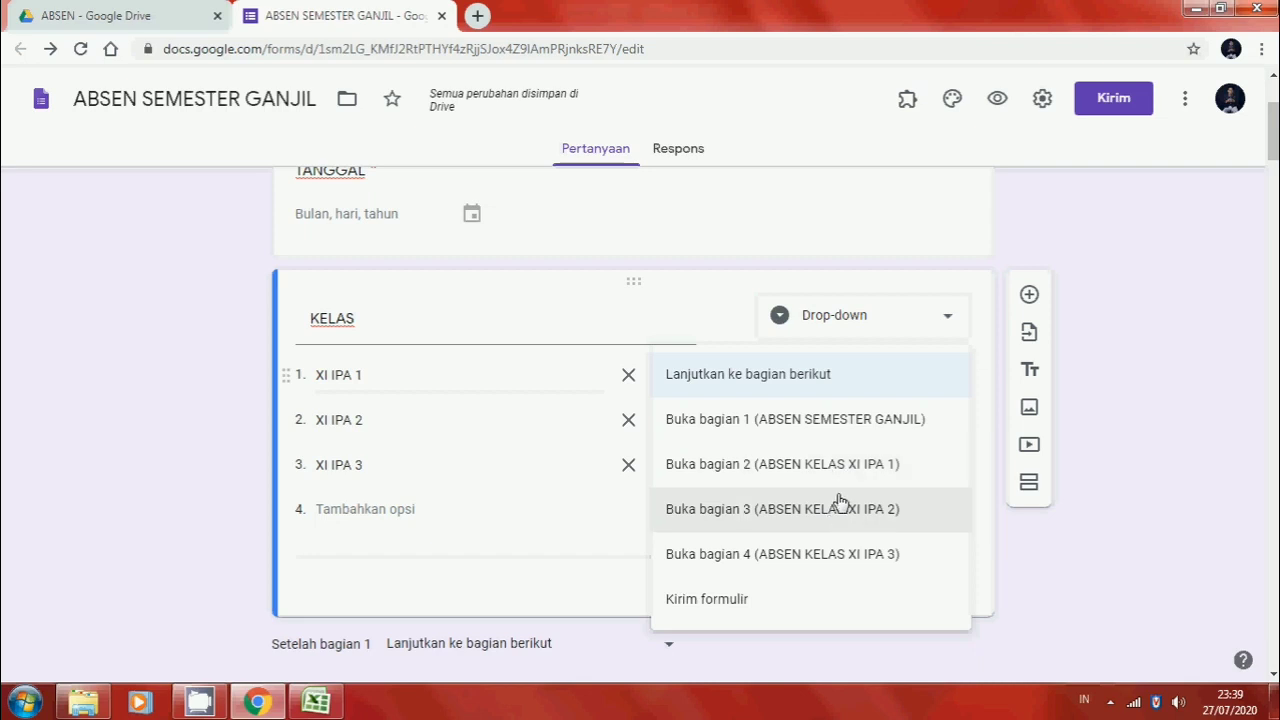
pyautogui.click(888, 472)
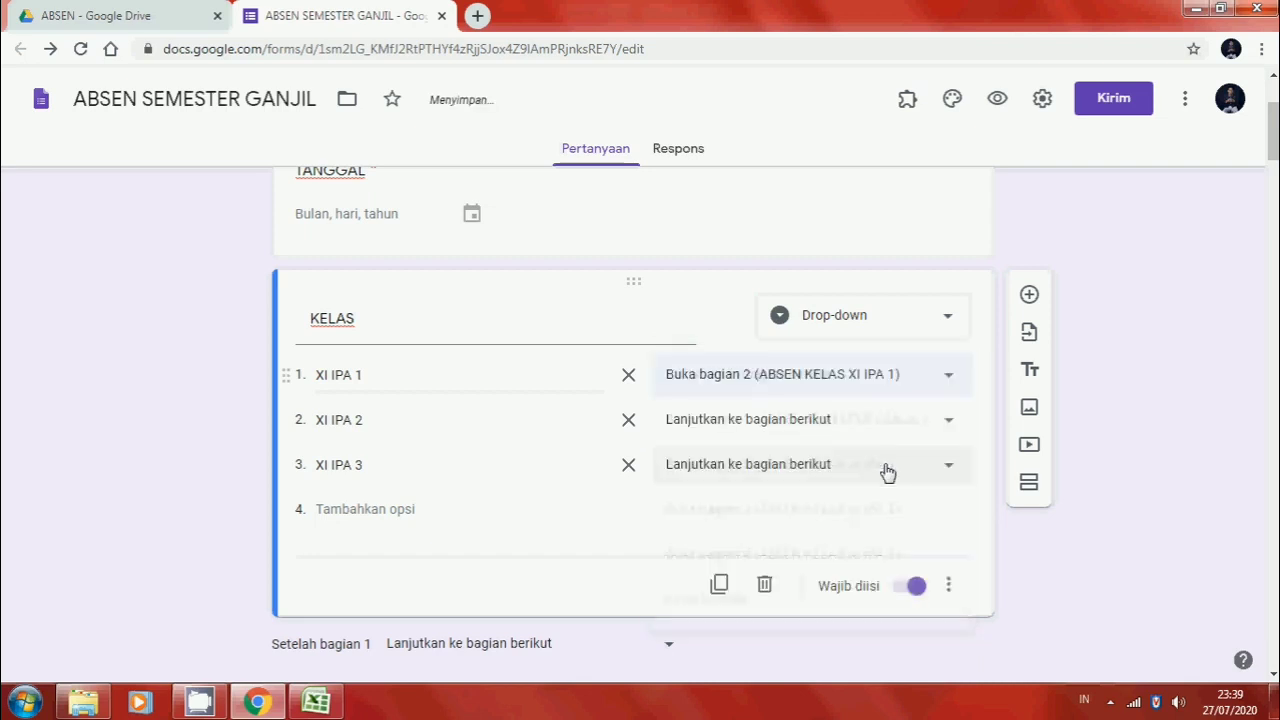
pyautogui.click(946, 426)
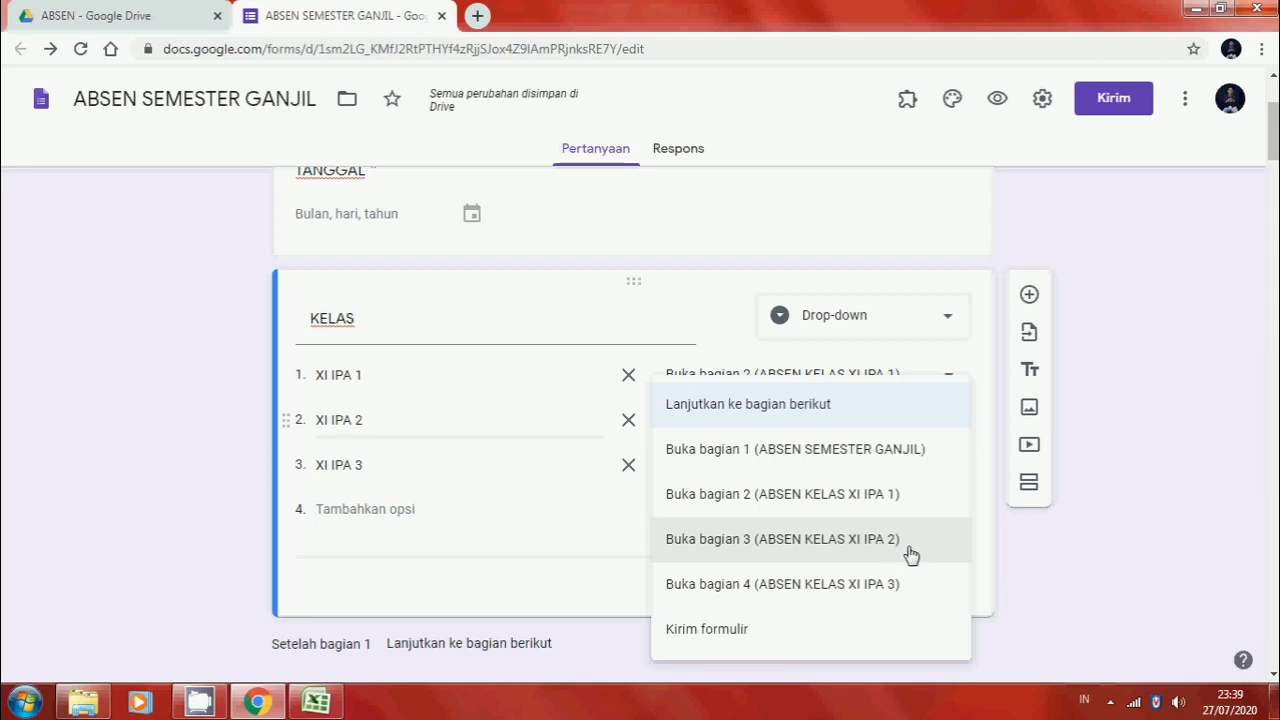
pyautogui.click(907, 558)
pyautogui.click(948, 468)
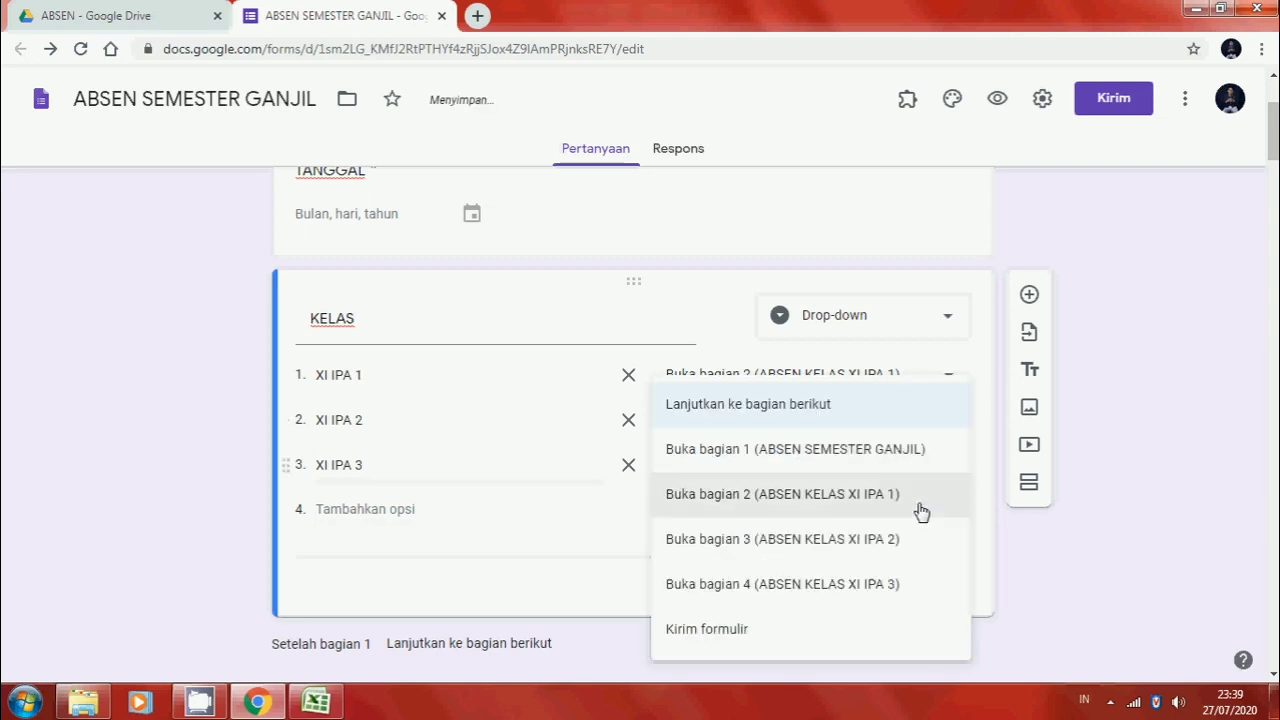
pyautogui.click(897, 606)
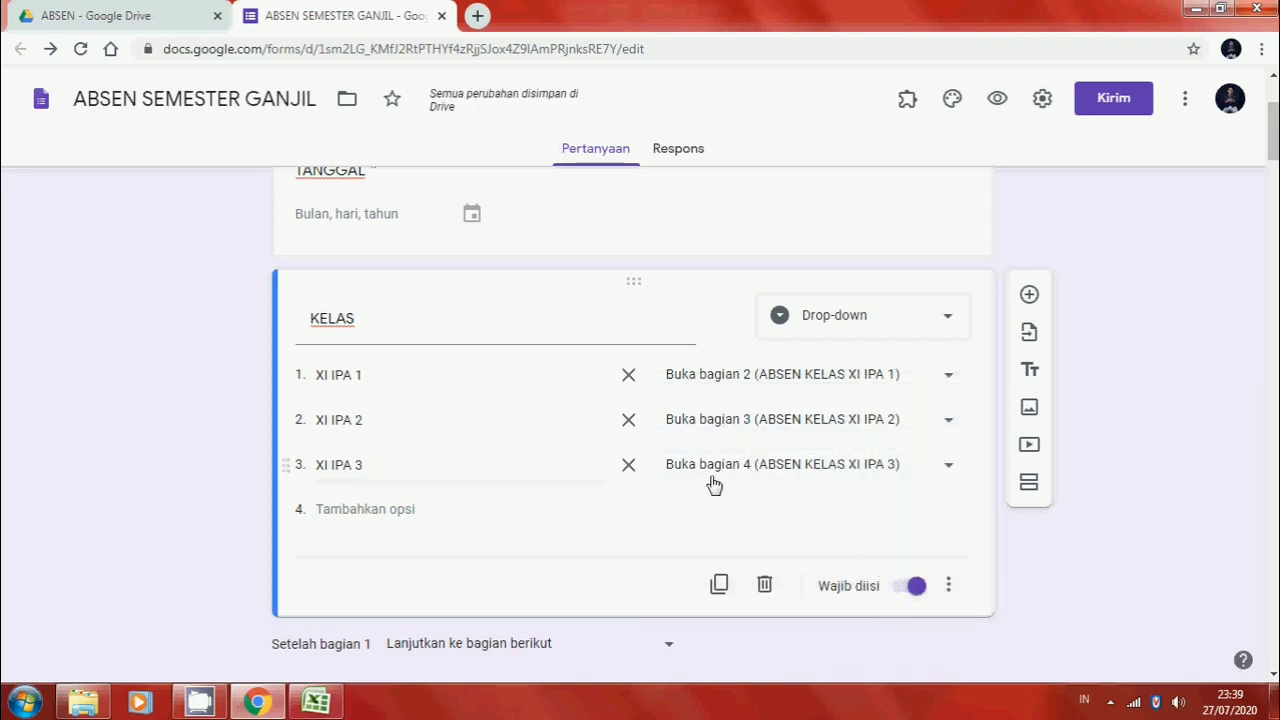
# Set the form to be submitted (Kirim formulir) after section 2, ABSEN KELAS XI IPA 1.
pyautogui.scroll(-4, 713, 484)
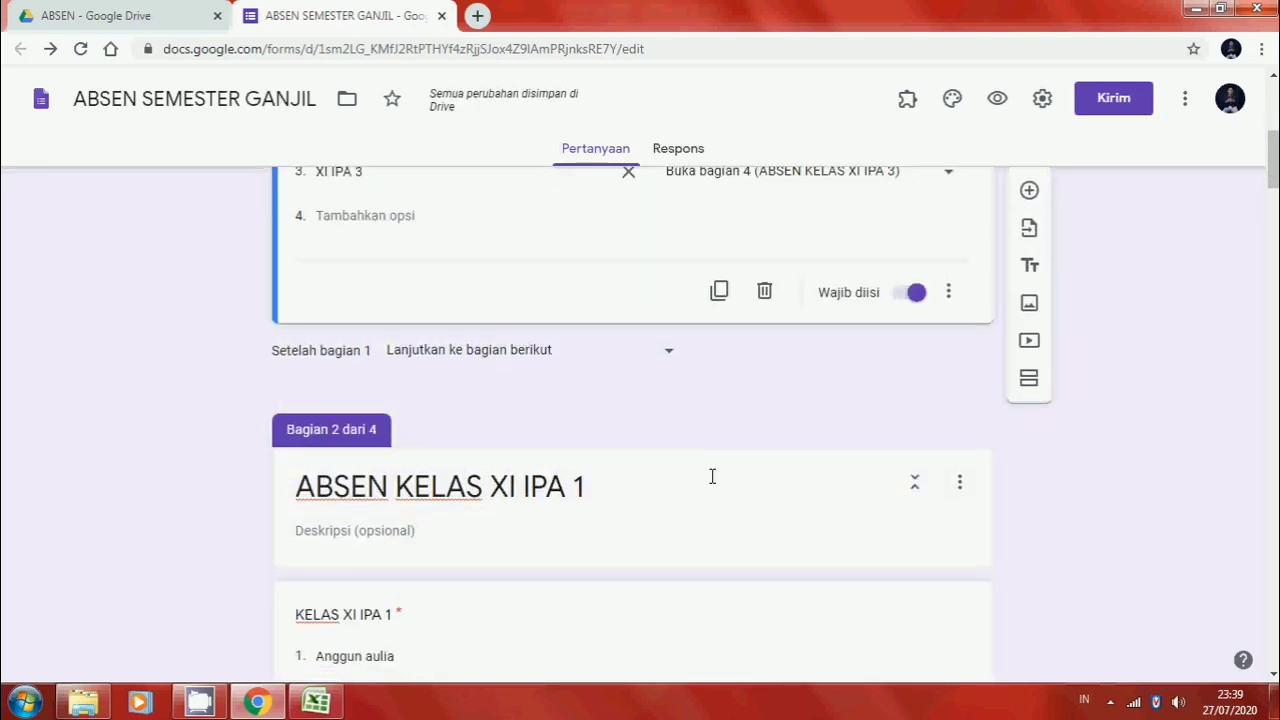
pyautogui.scroll(-10, 713, 484)
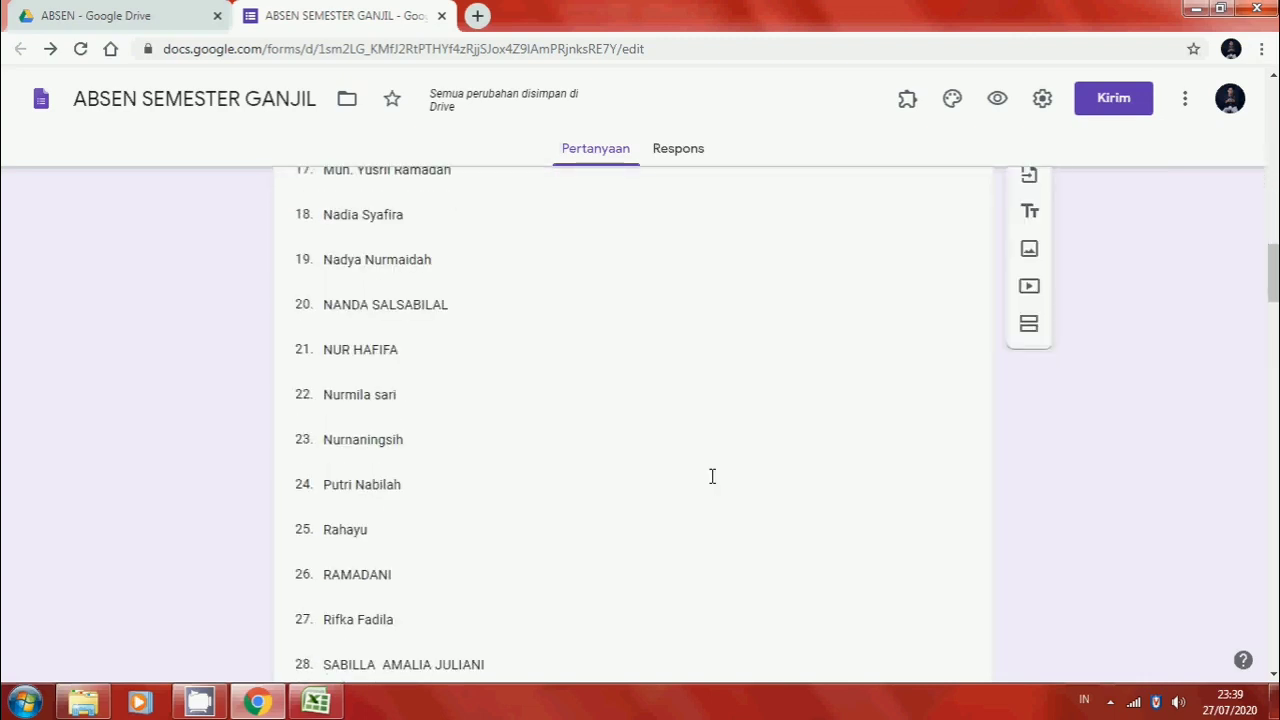
pyautogui.scroll(12, 713, 476)
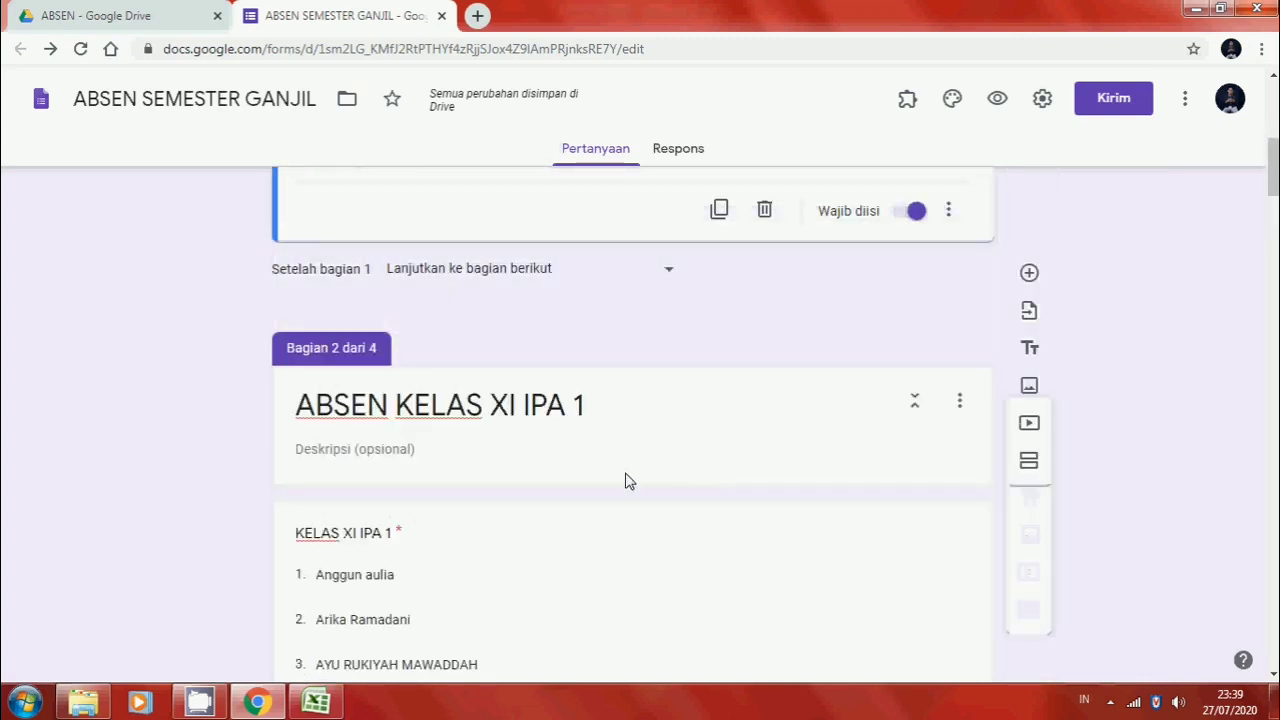
pyautogui.click(530, 535)
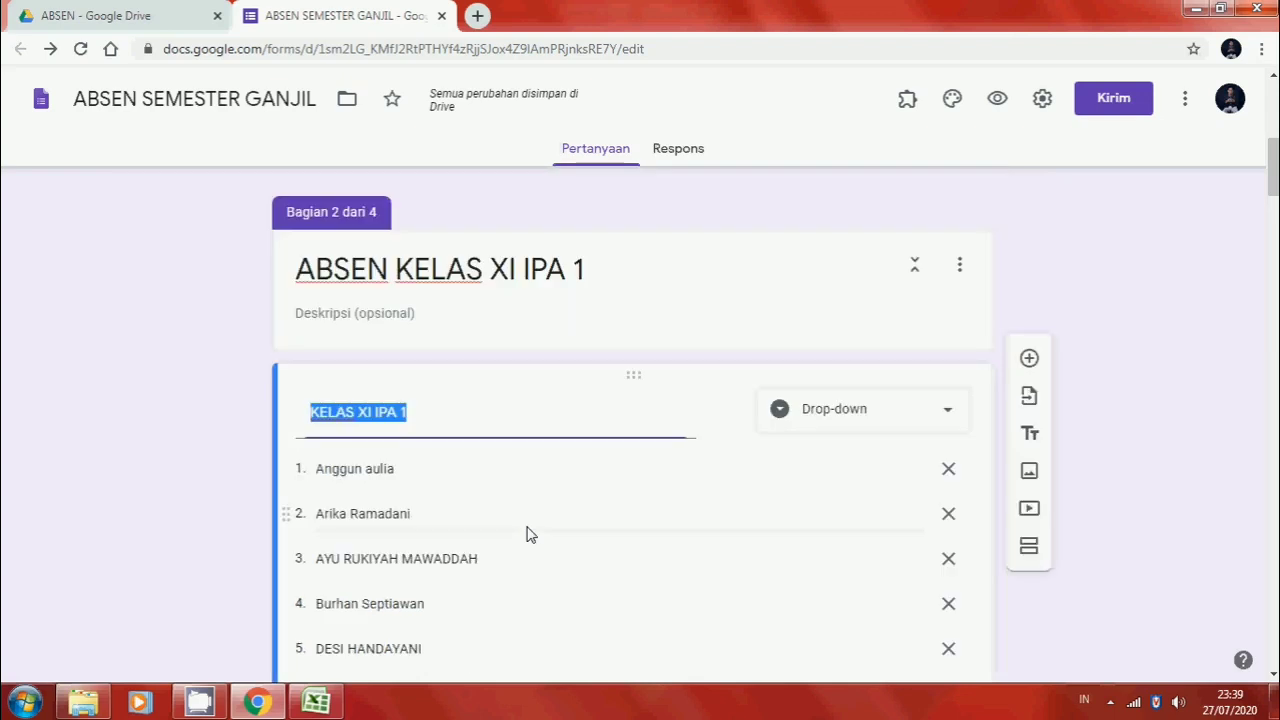
pyautogui.scroll(-15, 530, 535)
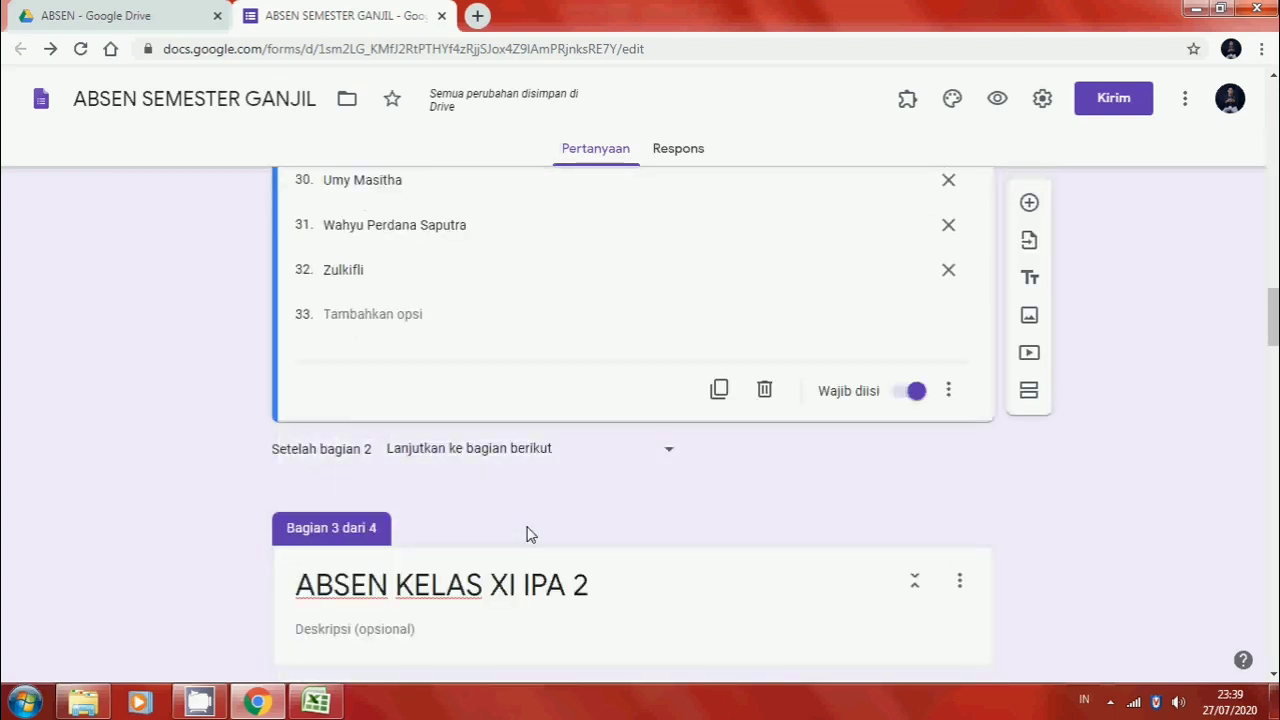
pyautogui.click(669, 456)
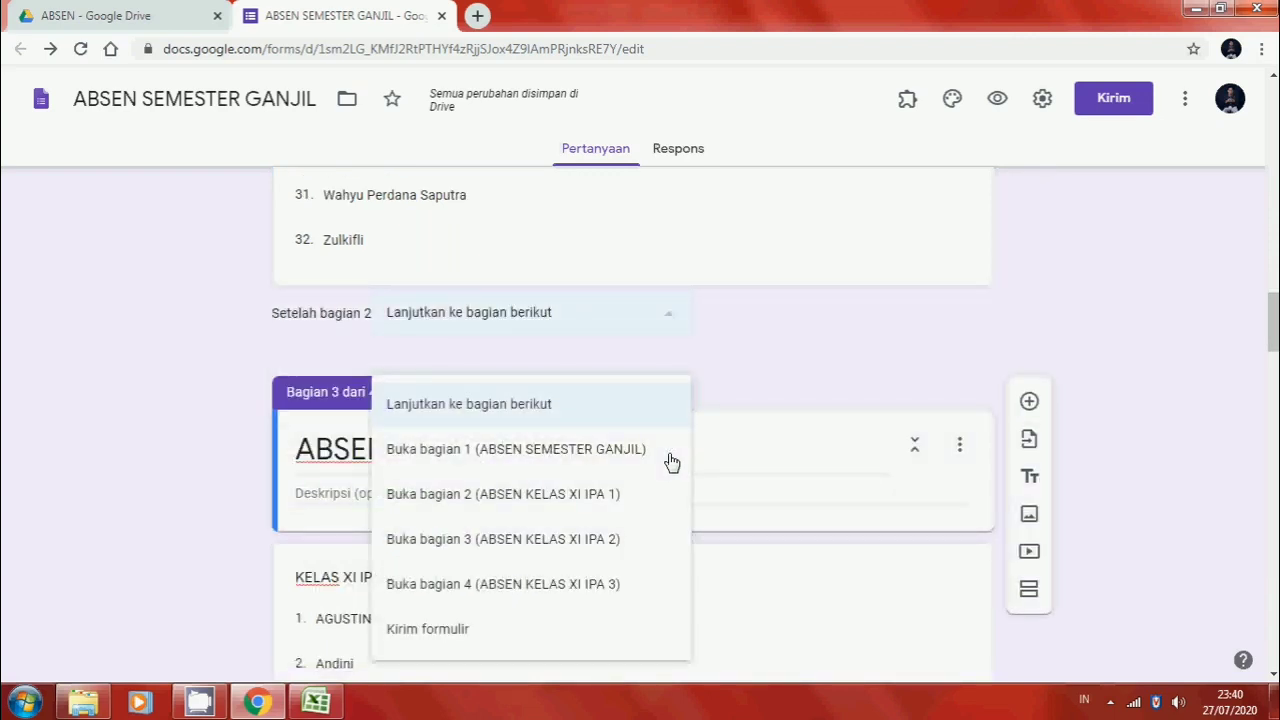
pyautogui.click(487, 632)
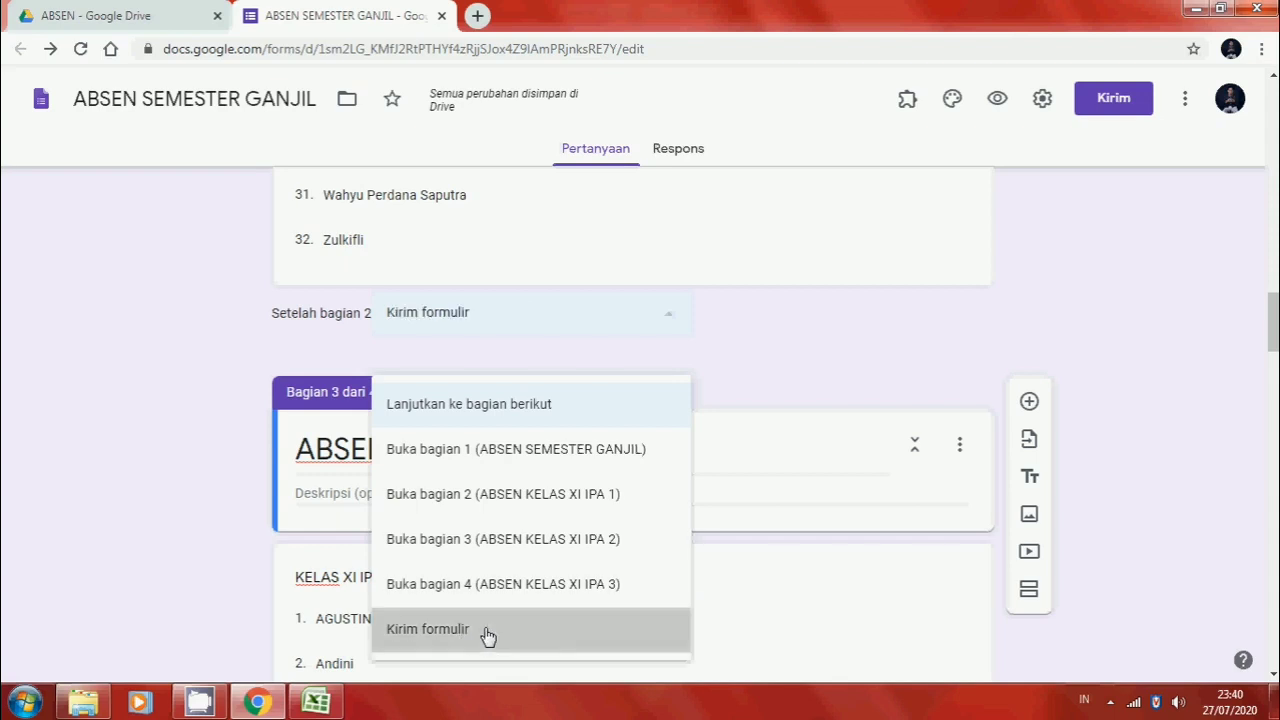
# Set the form to be submitted (Kirim formulir) after section 3, ABSEN KELAS XI IPA 2.
pyautogui.scroll(-4, 524, 545)
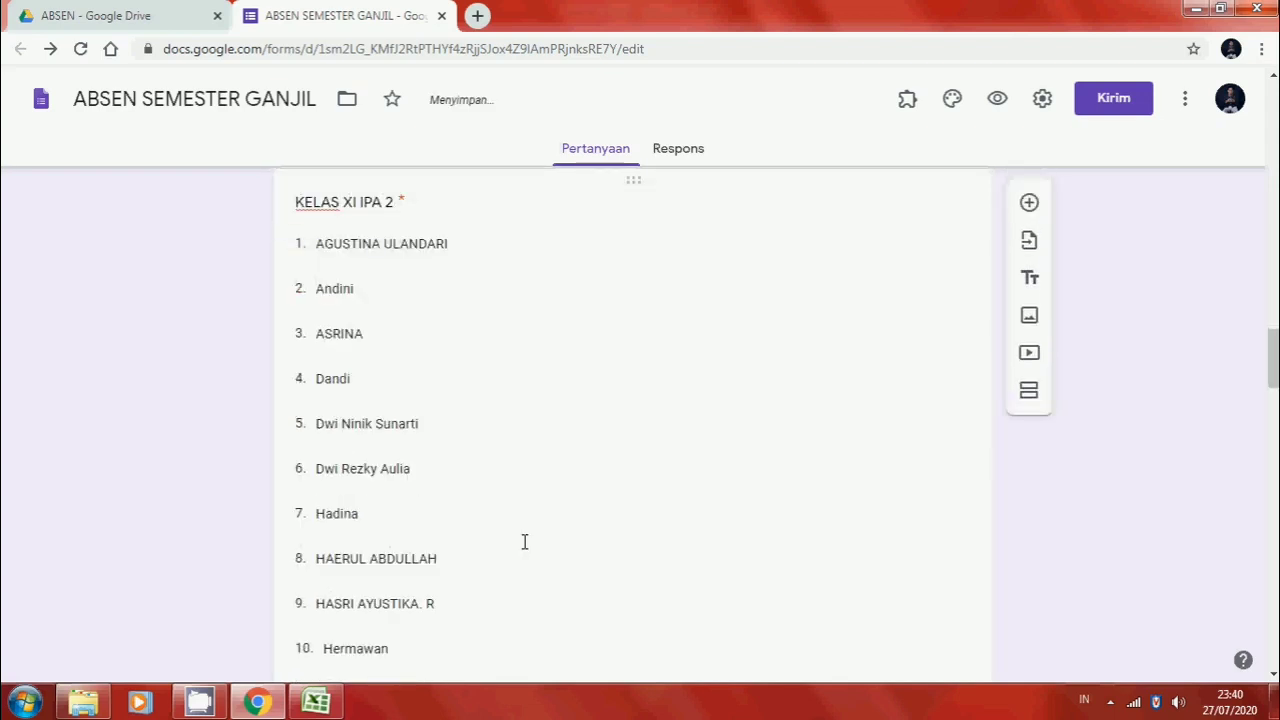
pyautogui.scroll(2, 523, 540)
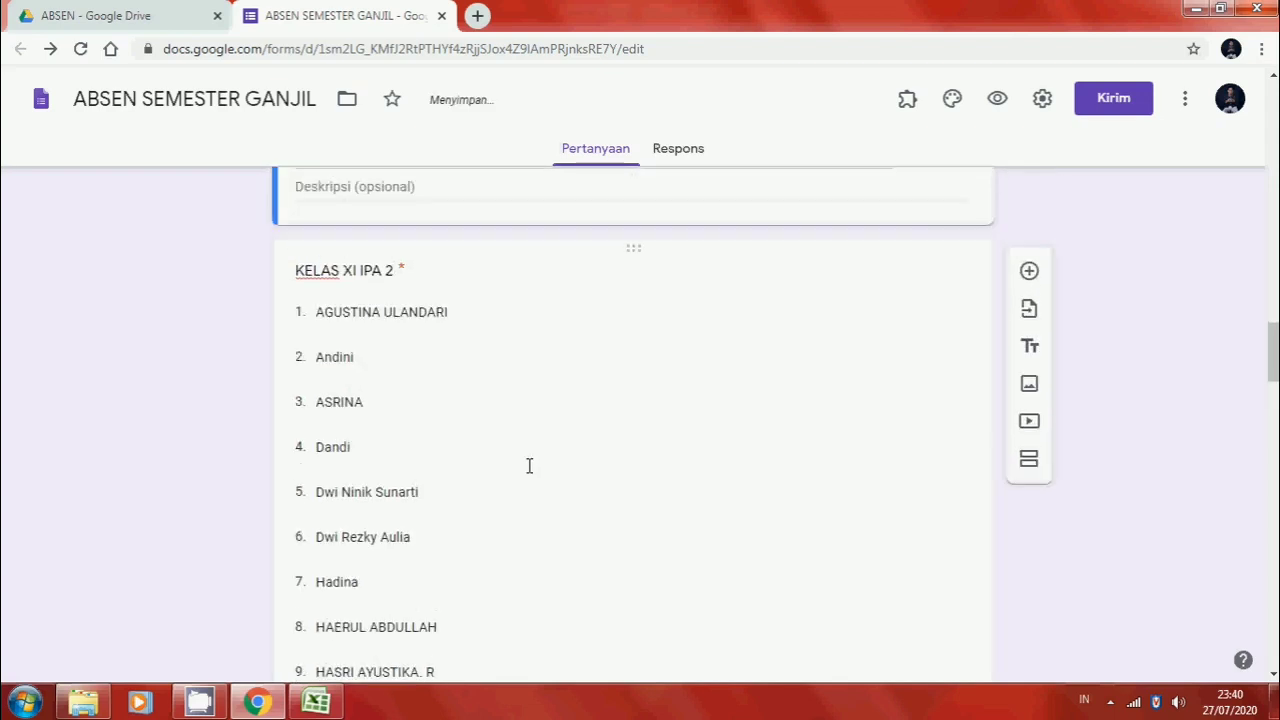
pyautogui.click(546, 553)
pyautogui.scroll(-12, 546, 550)
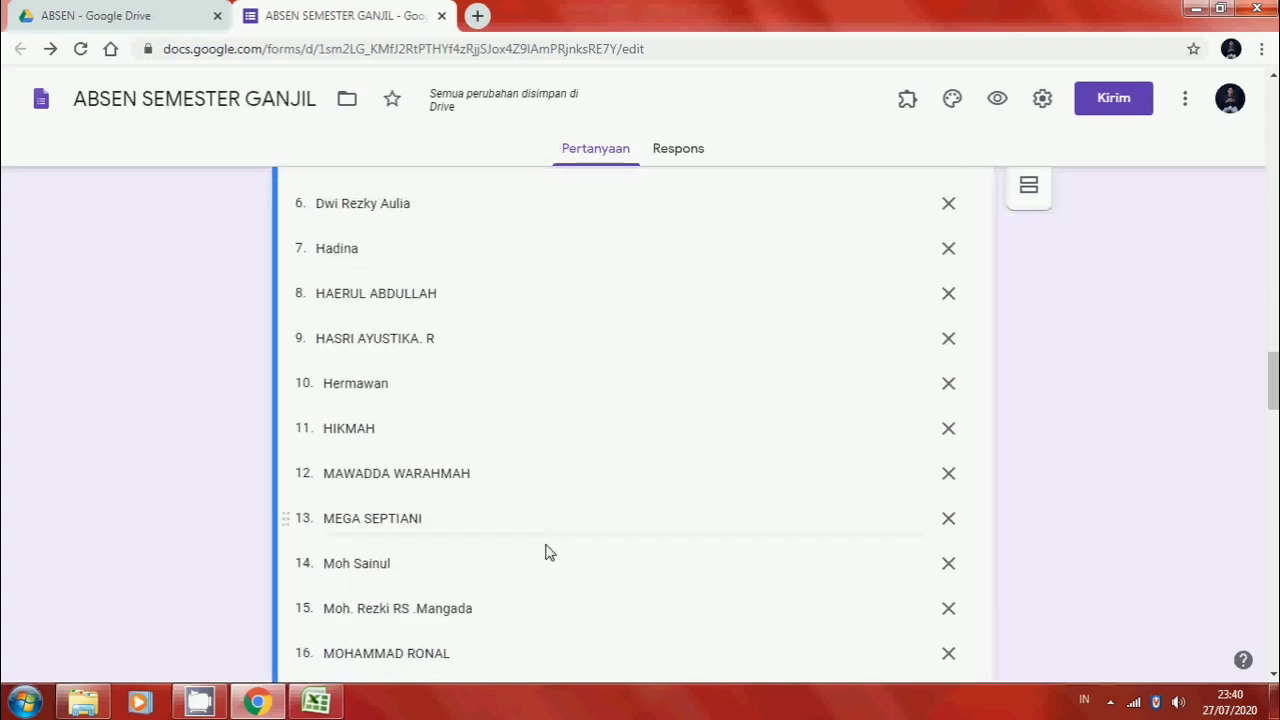
pyautogui.scroll(-4, 549, 480)
pyautogui.scroll(2, 551, 414)
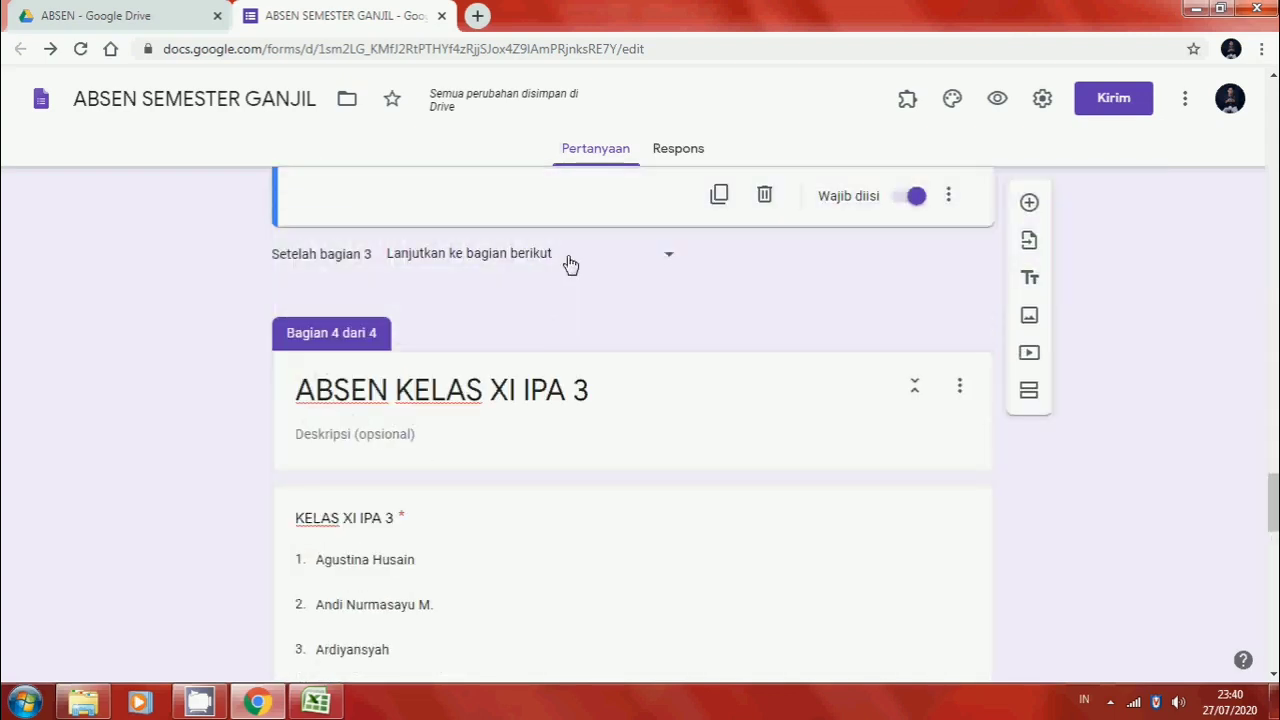
pyautogui.click(666, 260)
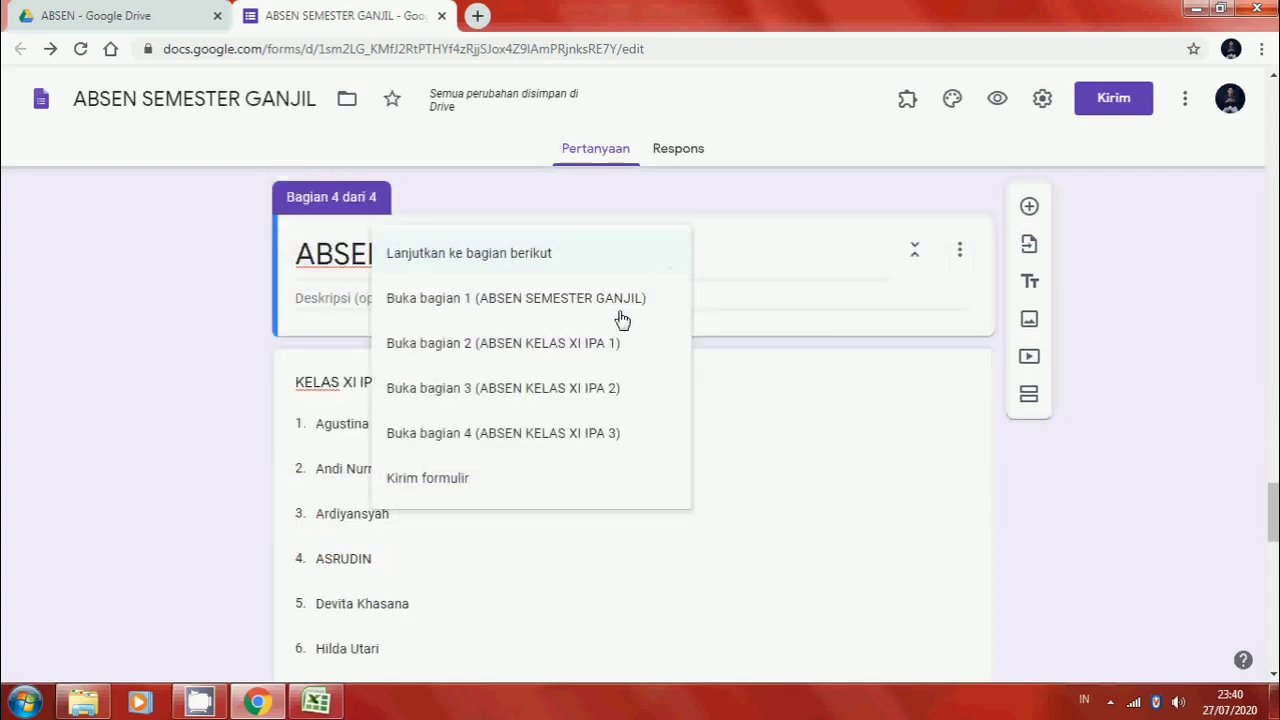
pyautogui.click(493, 483)
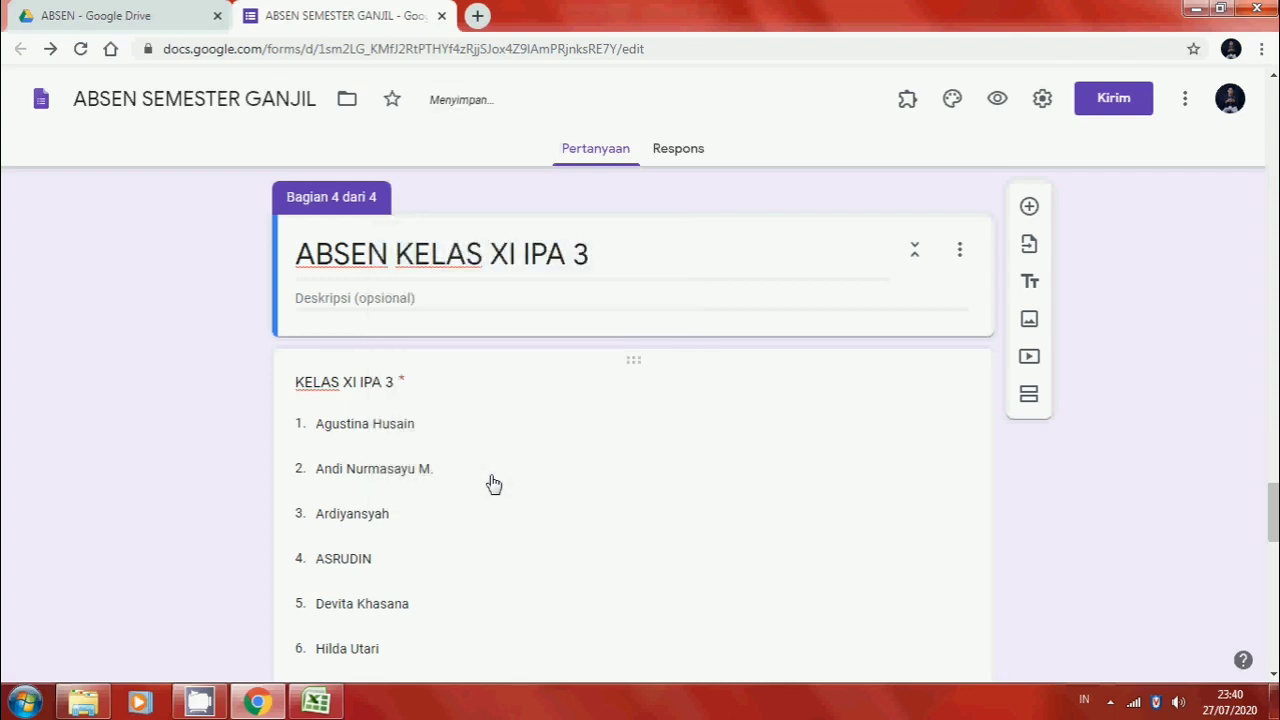
# Look through section 4, ABSEN KELAS XI IPA 3, to its end and check the navigation setting after section 3.
pyautogui.scroll(-13, 493, 483)
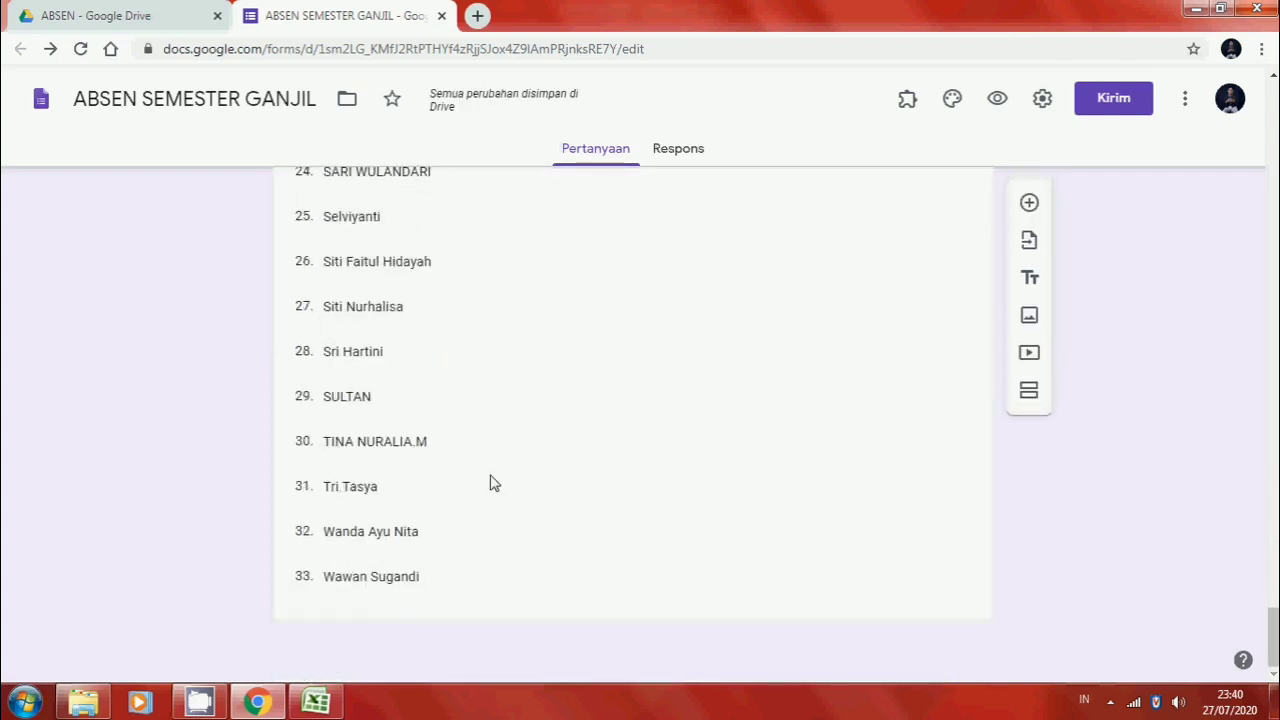
pyautogui.scroll(10, 490, 483)
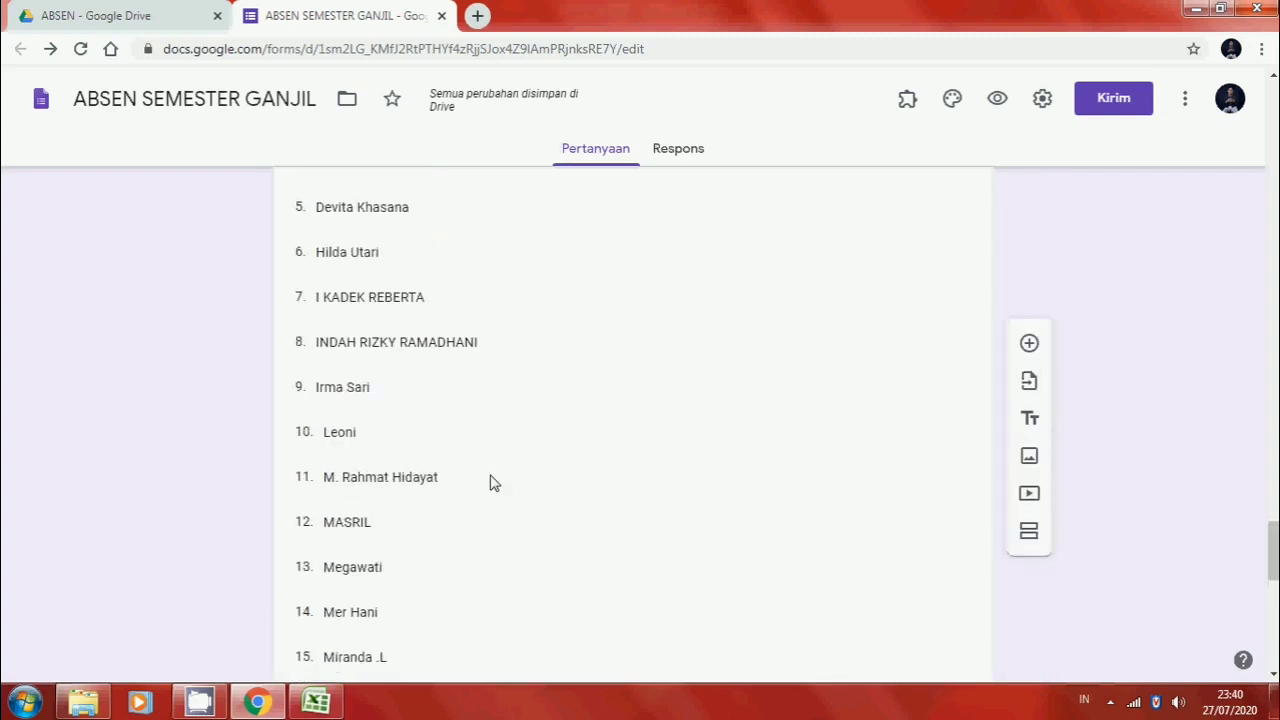
pyautogui.scroll(3, 490, 483)
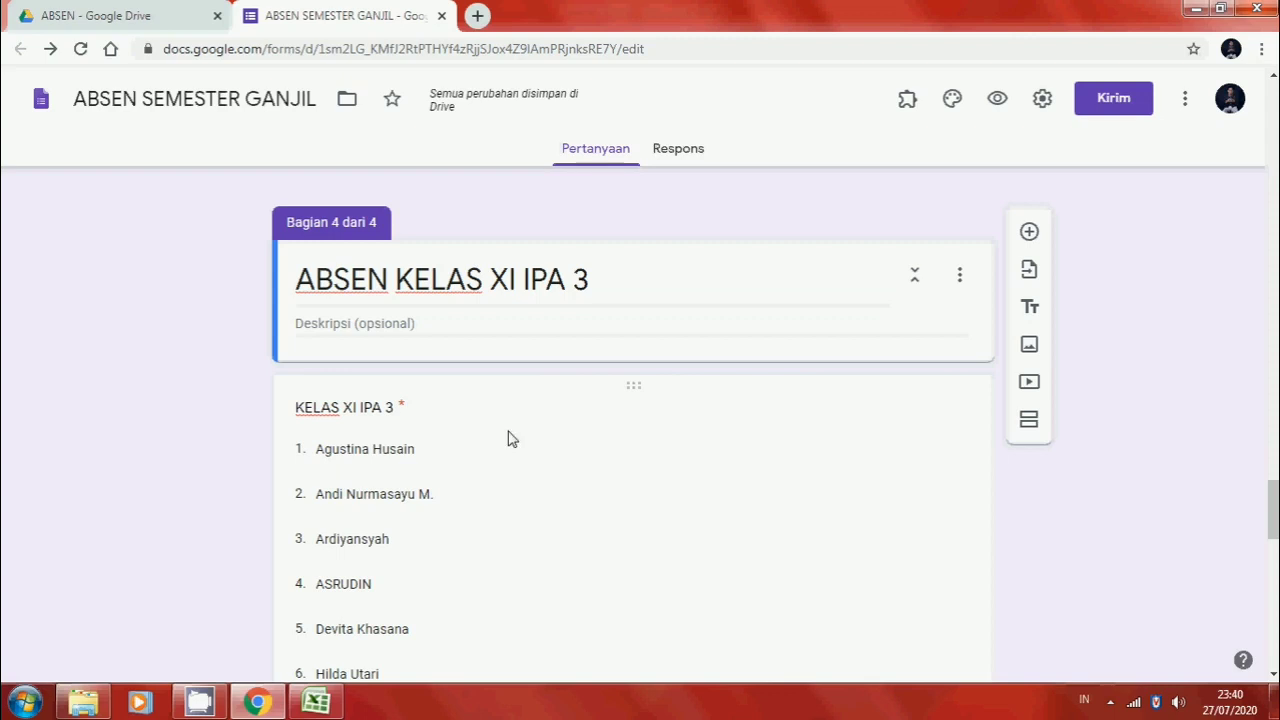
pyautogui.scroll(2, 510, 438)
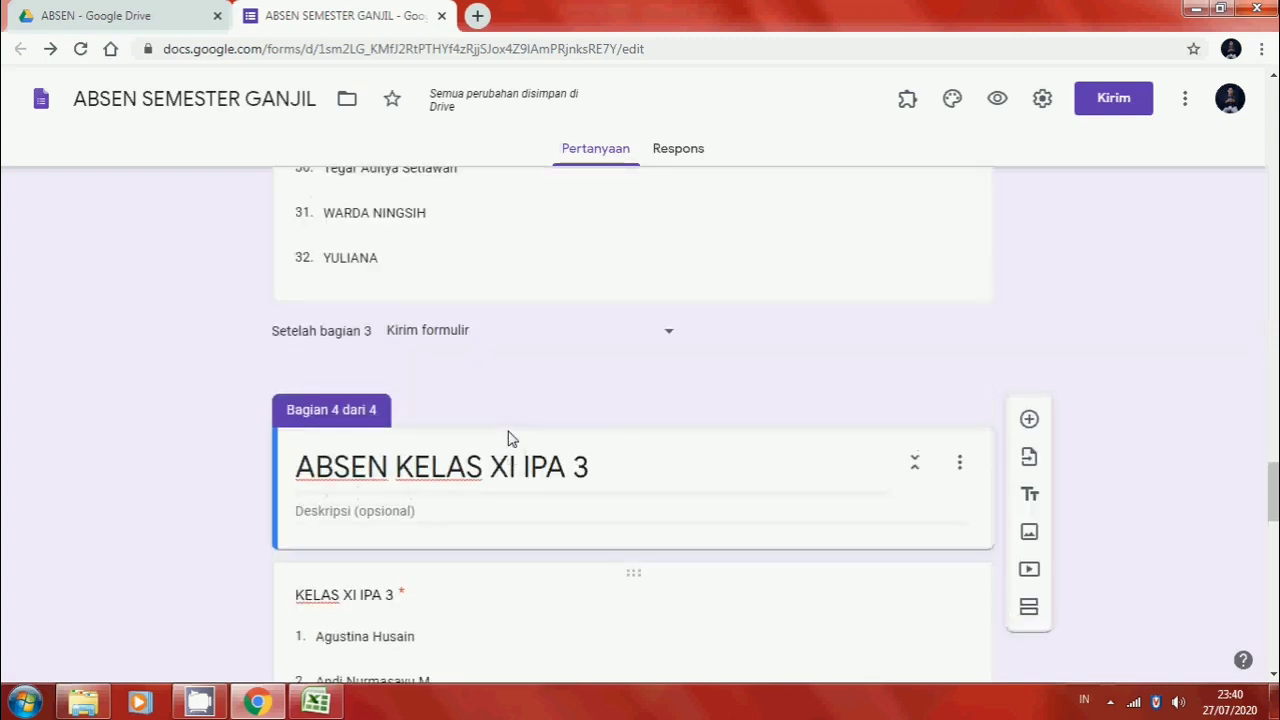
pyautogui.scroll(-2, 510, 438)
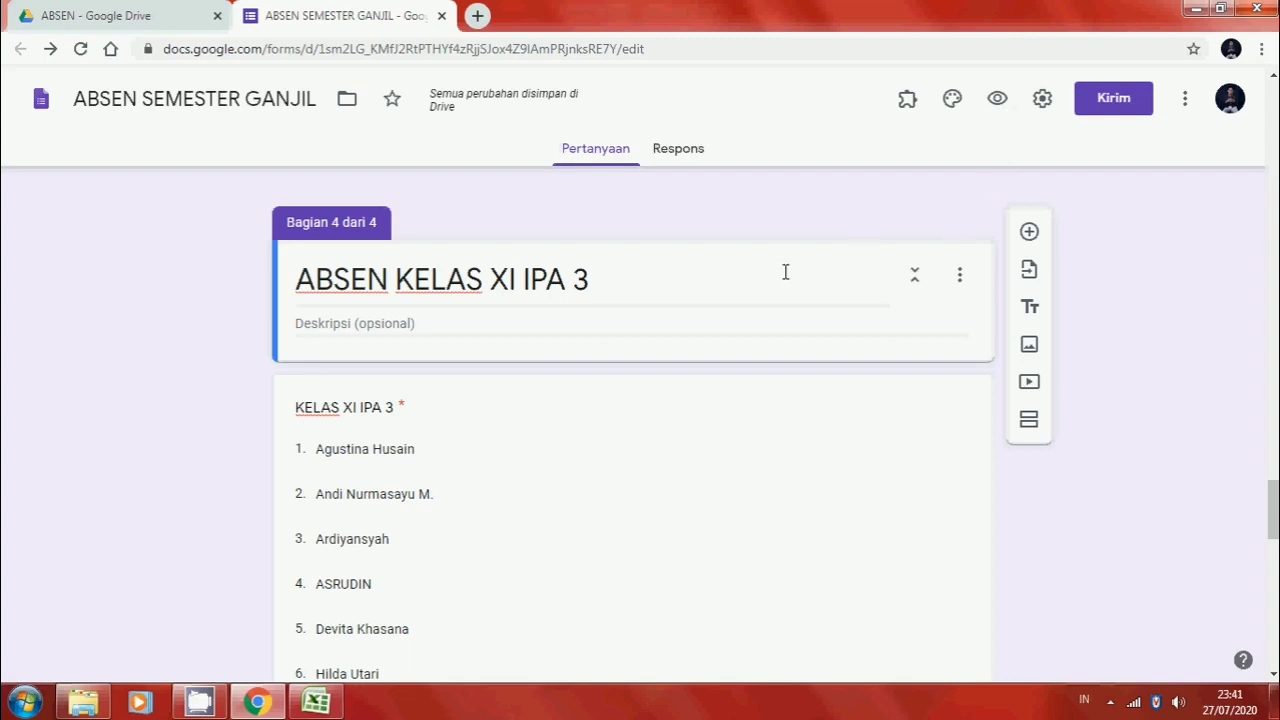
pyautogui.scroll(2, 786, 271)
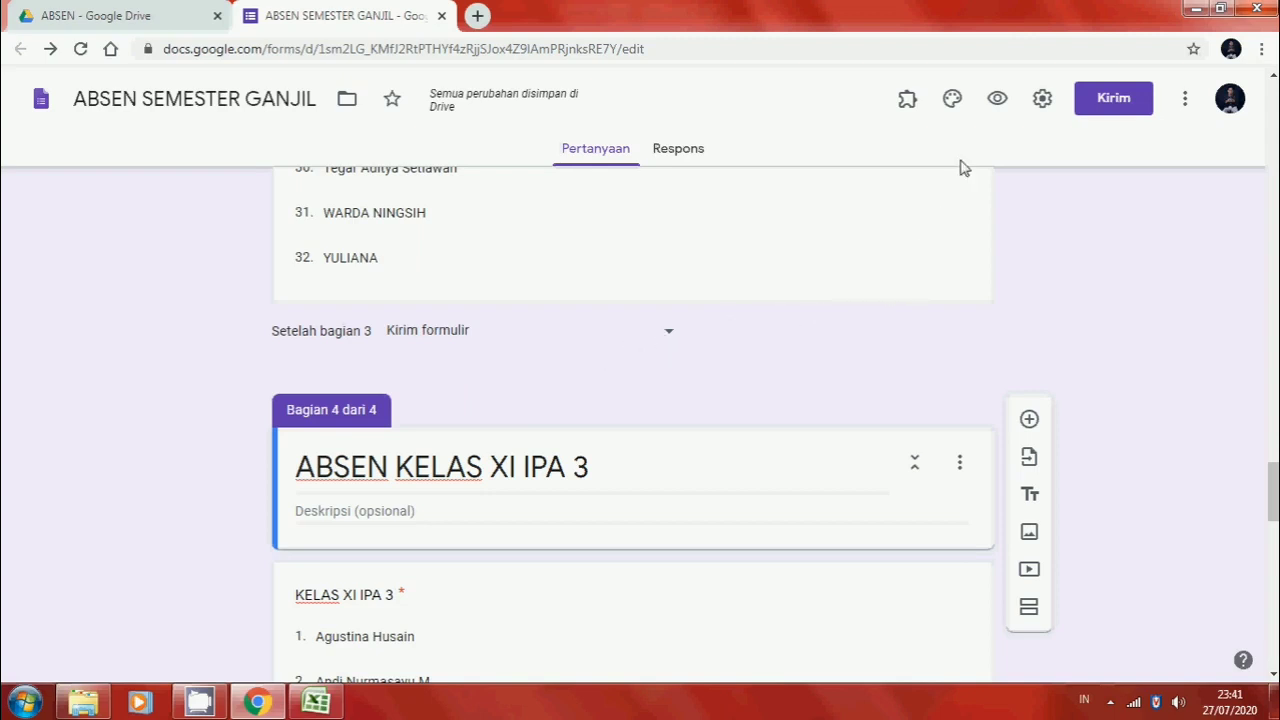
# Preview the form and continue past its first page with TANGGAL 07/27/2020 and KELAS XI IPA 2.
pyautogui.click(1004, 108)
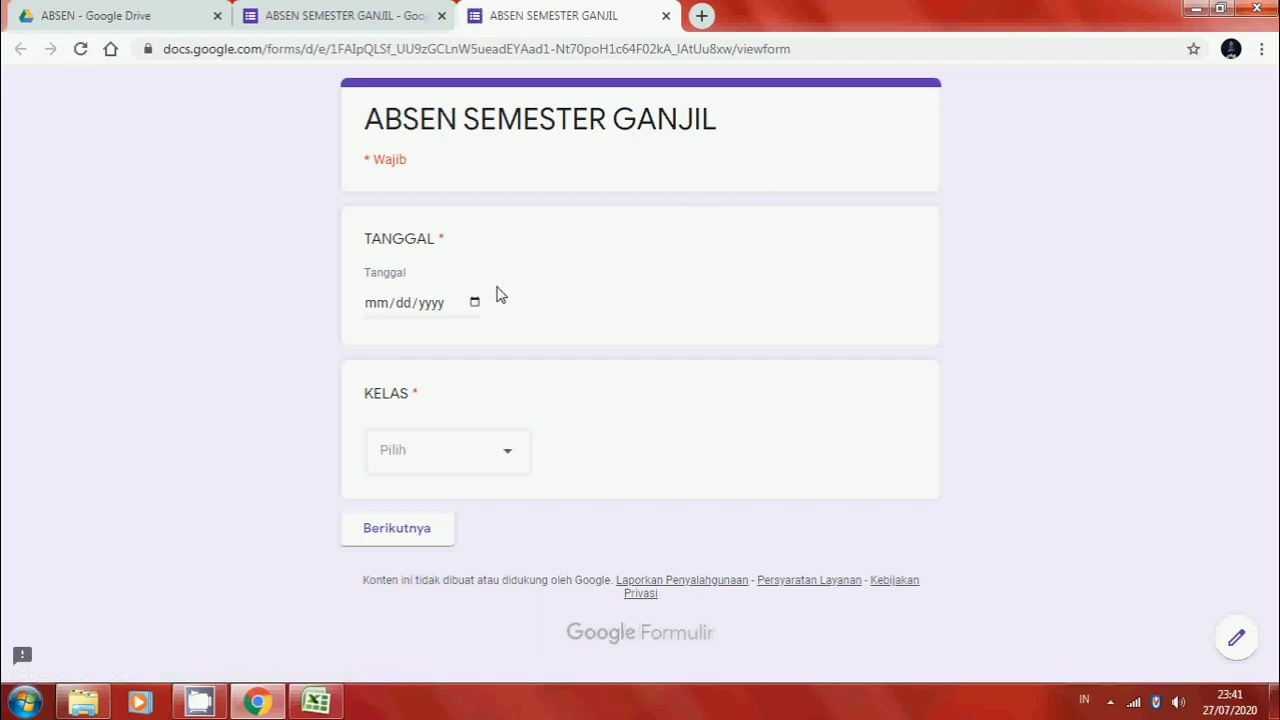
pyautogui.click(476, 303)
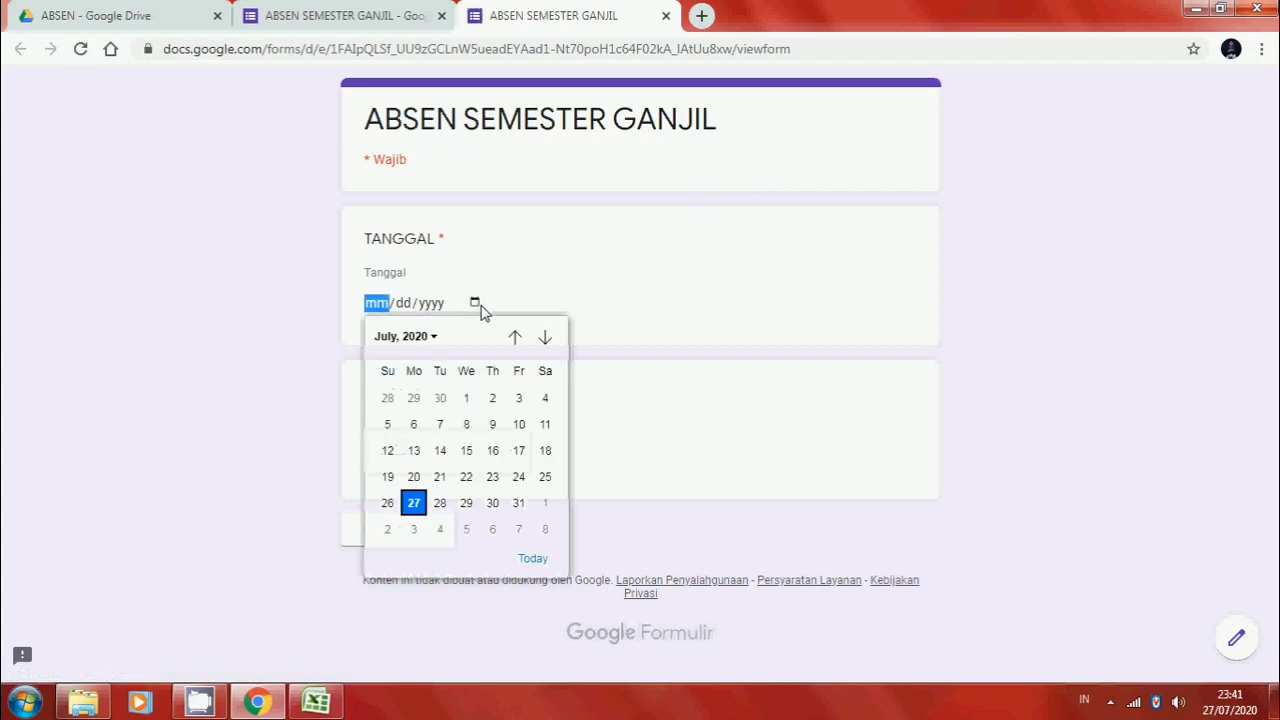
pyautogui.click(411, 508)
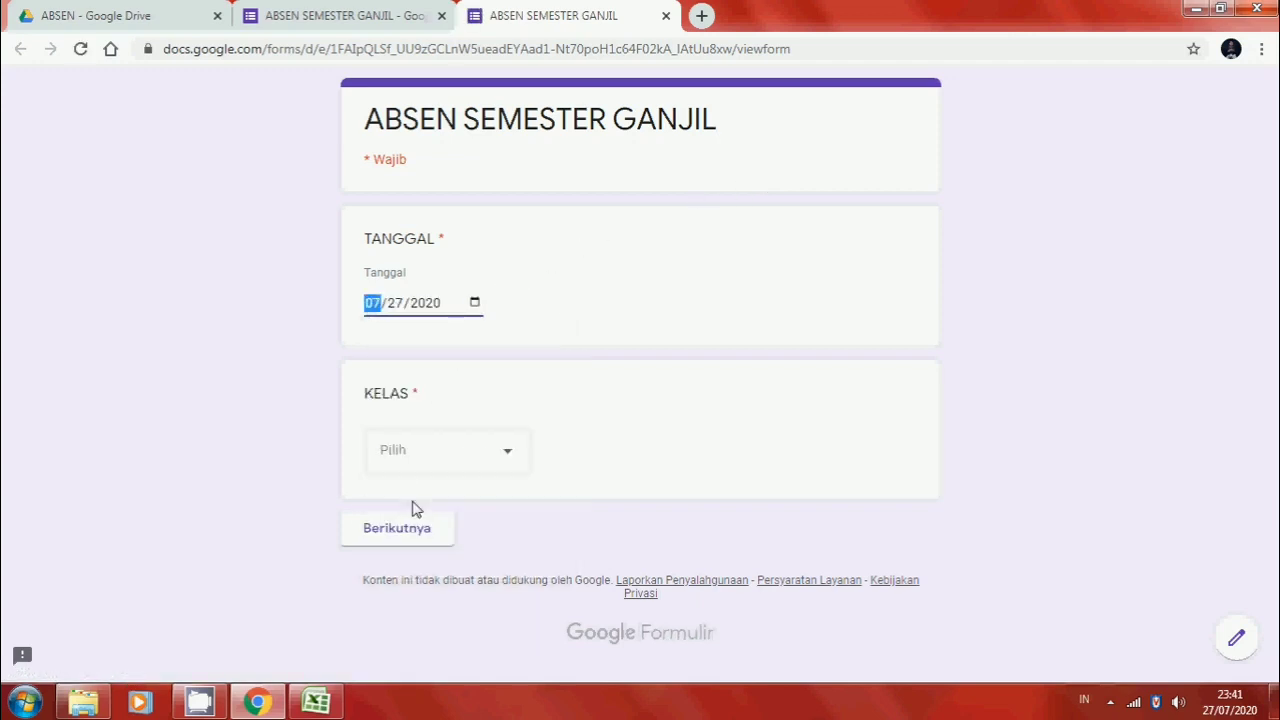
pyautogui.click(511, 456)
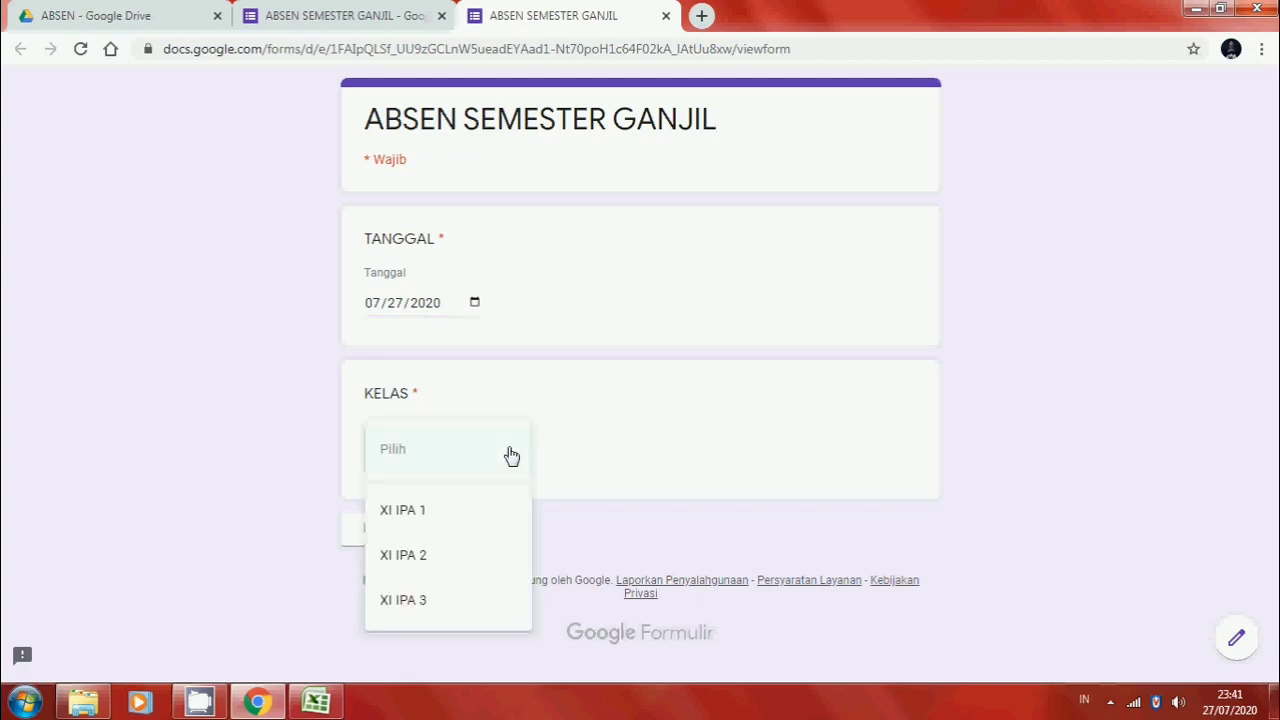
pyautogui.click(449, 557)
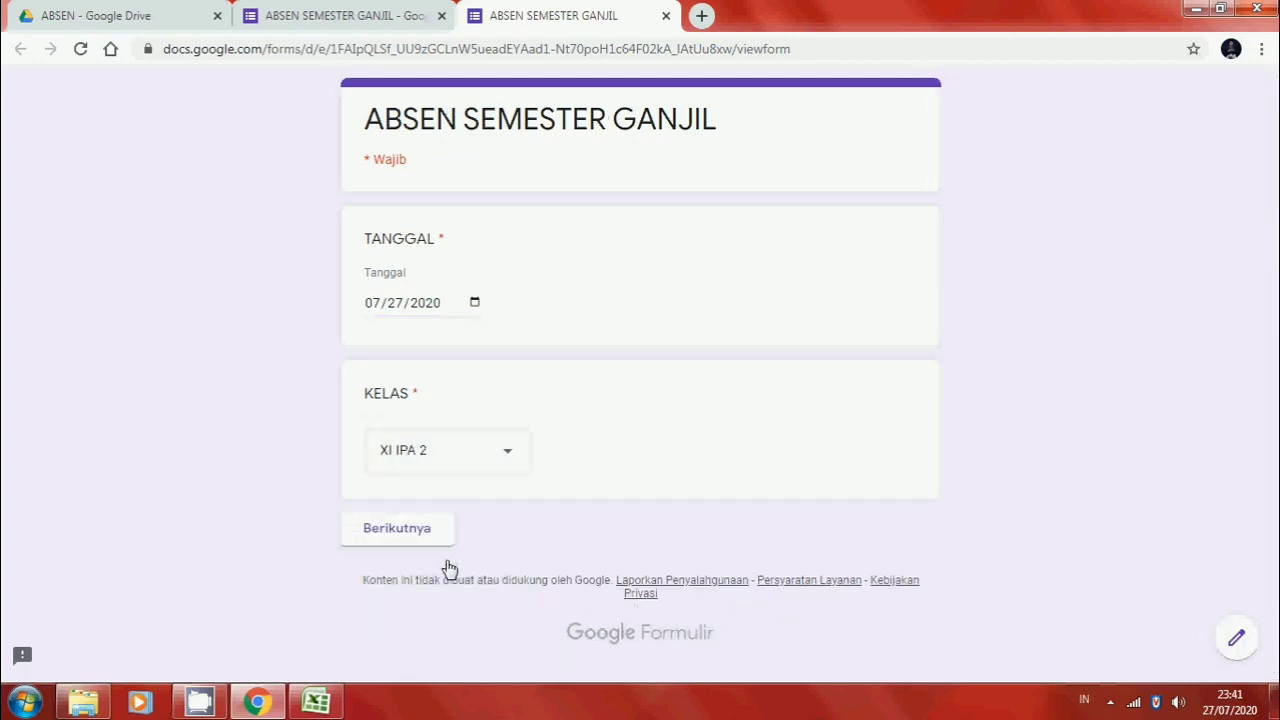
pyautogui.click(426, 536)
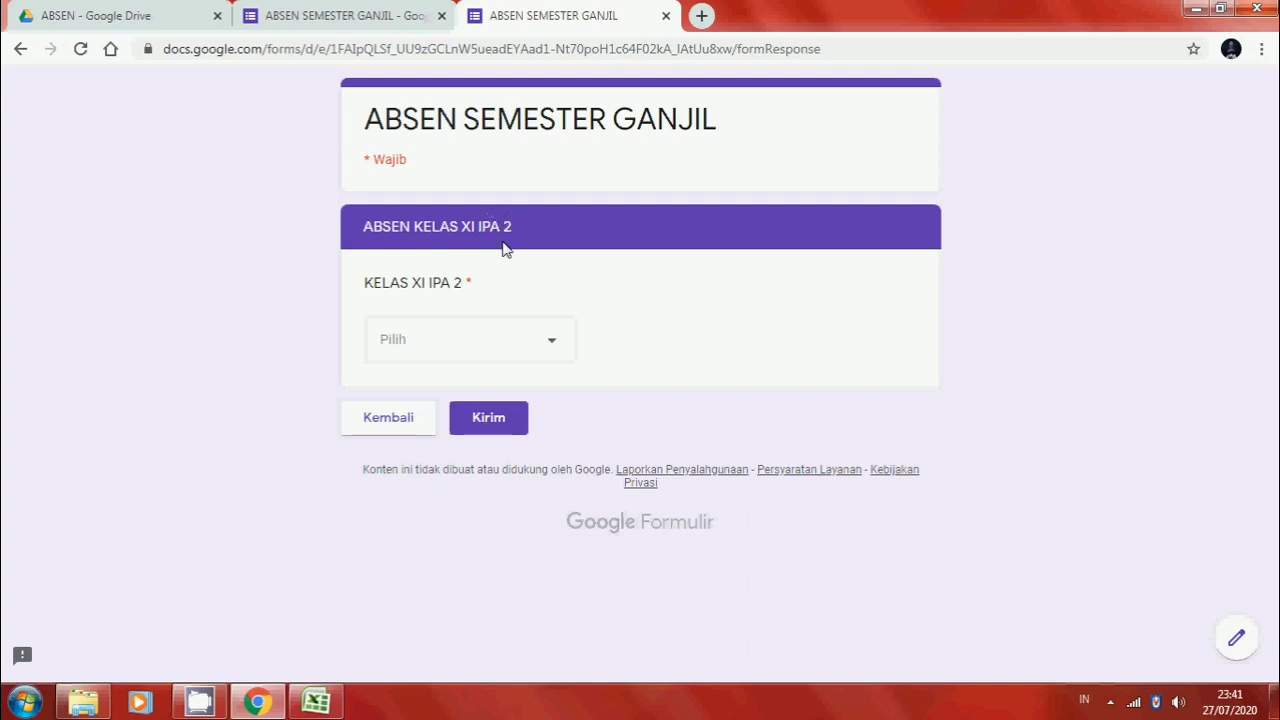
# Choose a student's name under KELAS XI IPA 2 and submit the test response.
pyautogui.click(540, 352)
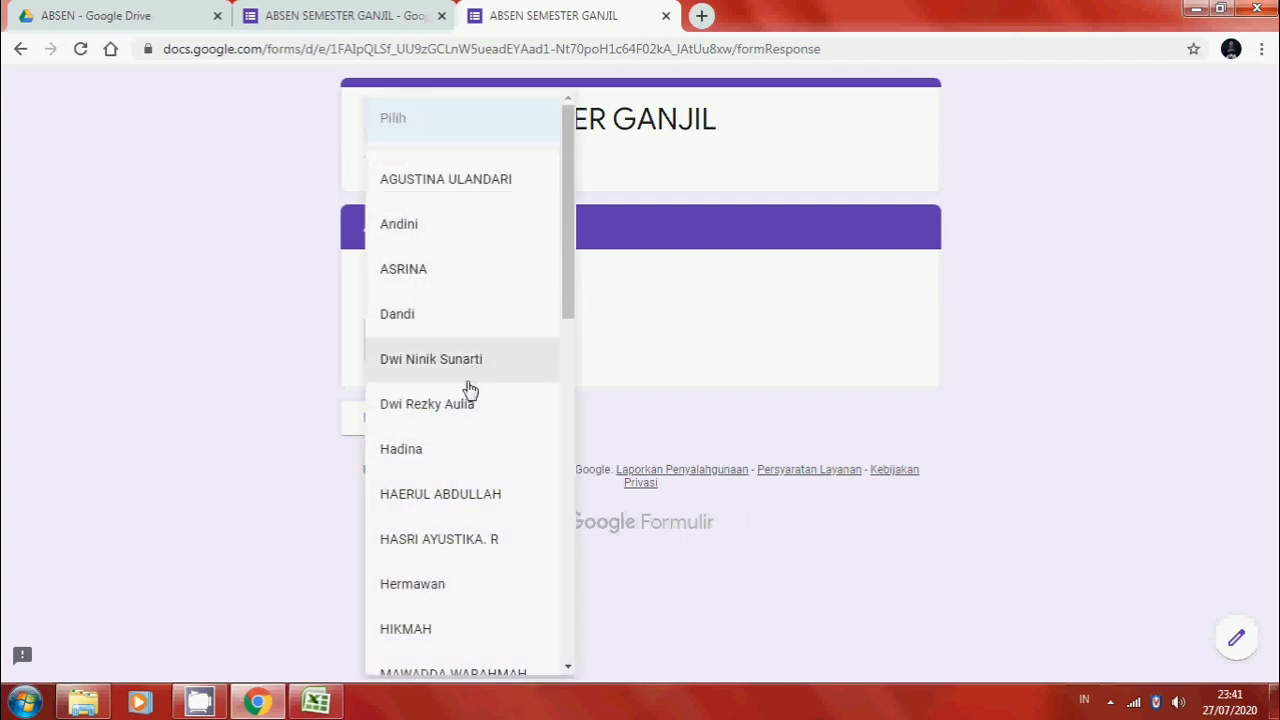
pyautogui.scroll(-2, 492, 468)
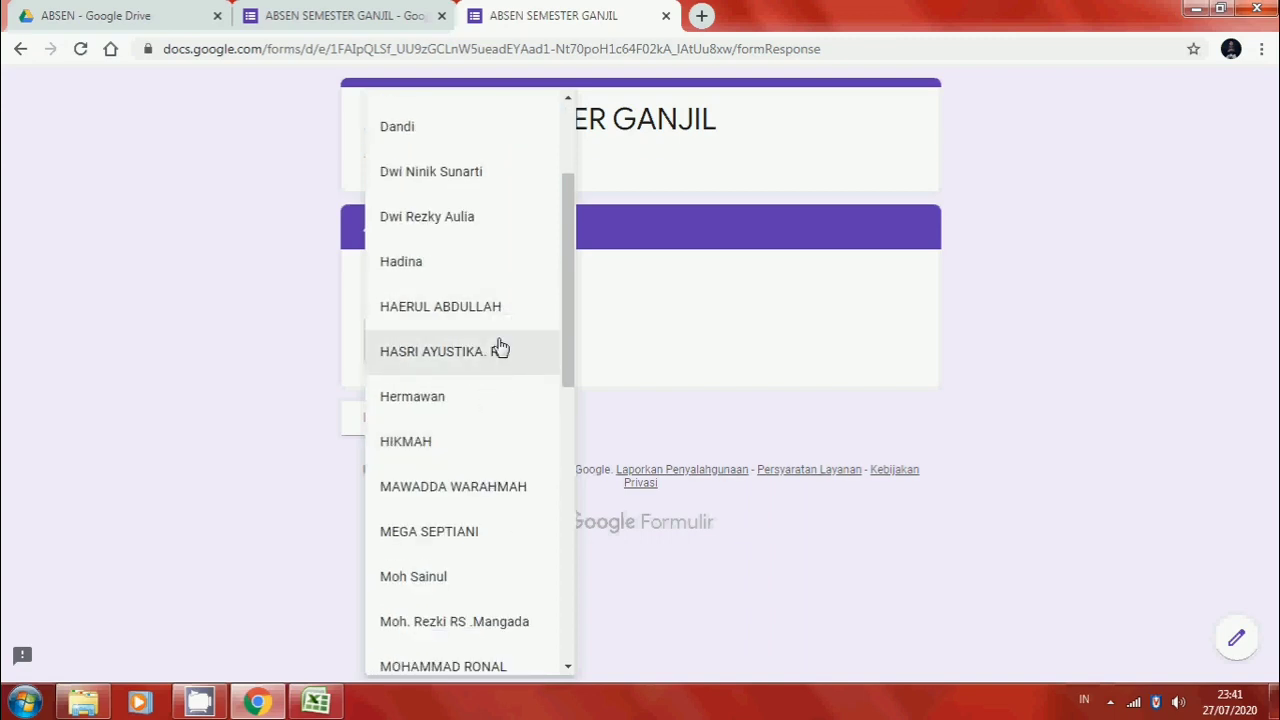
pyautogui.click(485, 402)
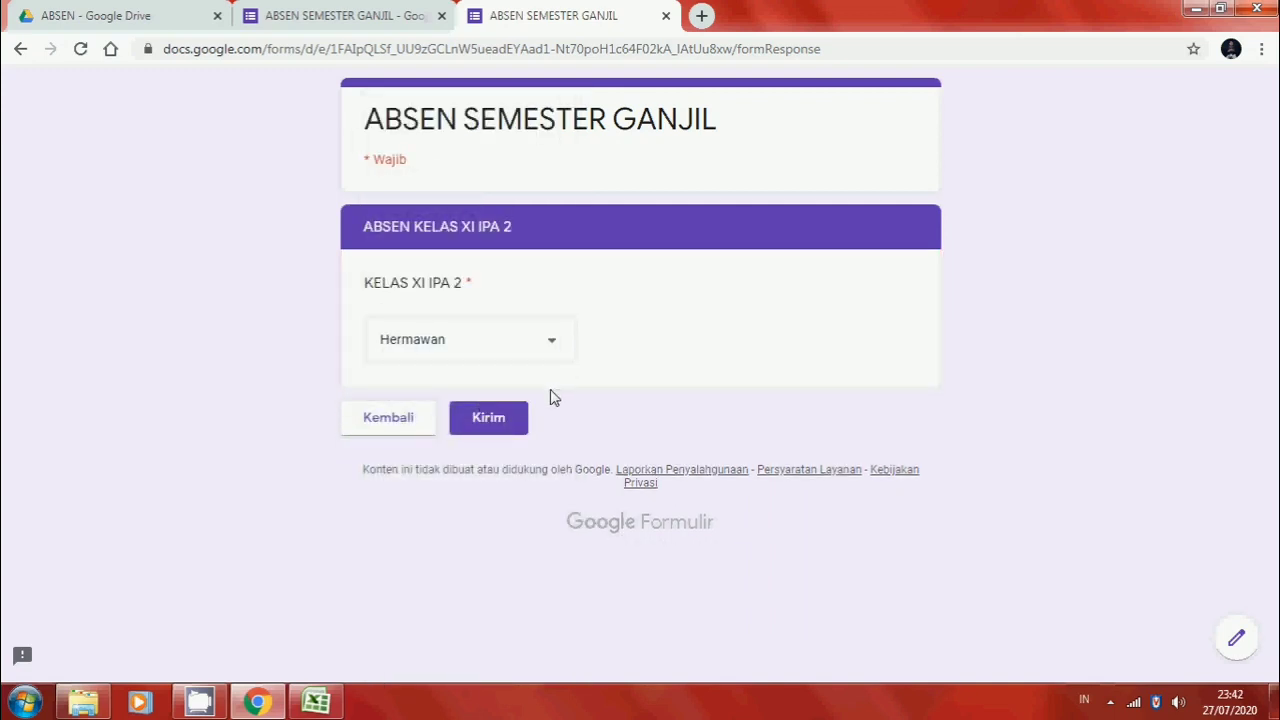
pyautogui.click(491, 420)
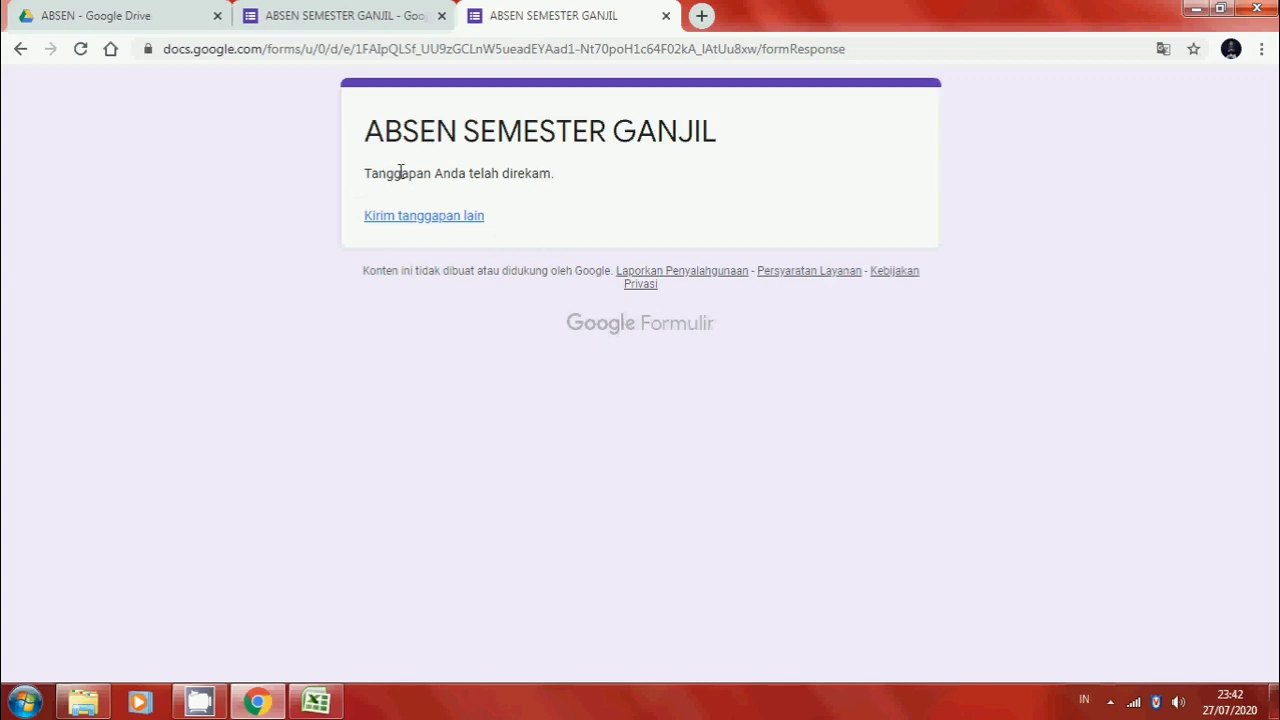
# In the form editor's presentation settings, set the confirmation message to "Terima kasih suah mengisi absen hari ini.".
pyautogui.click(400, 10)
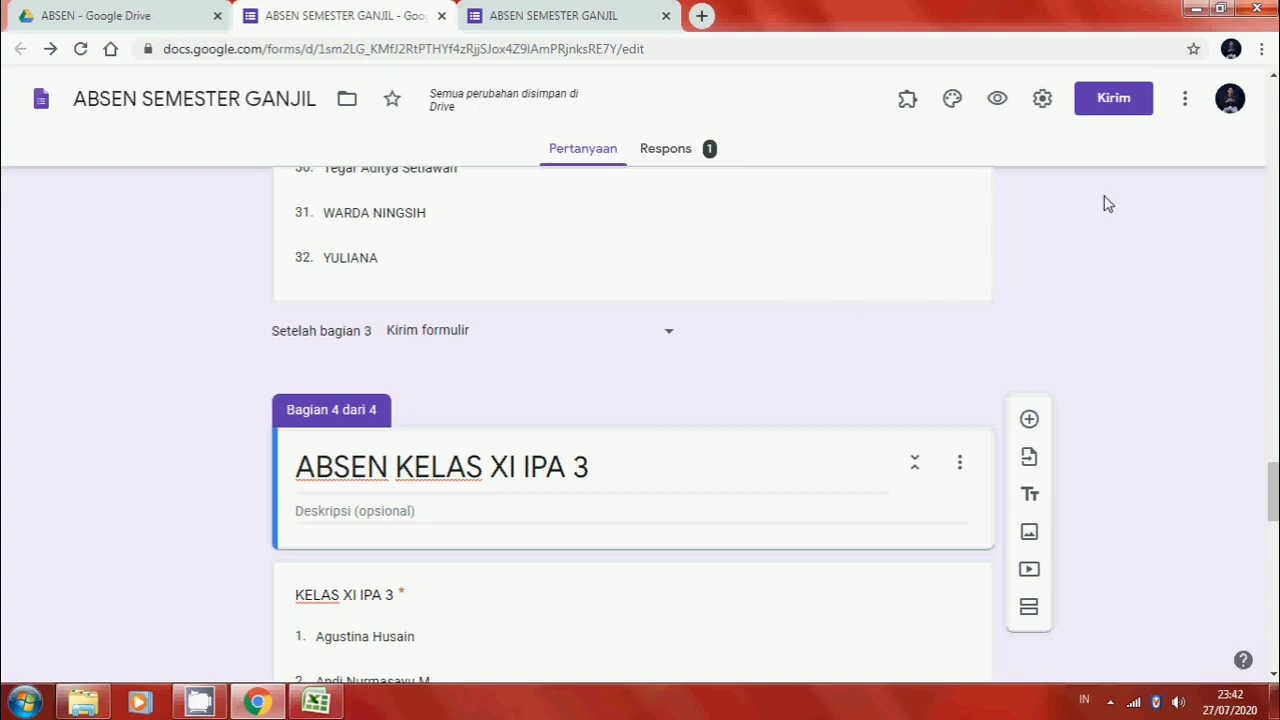
pyautogui.click(1045, 98)
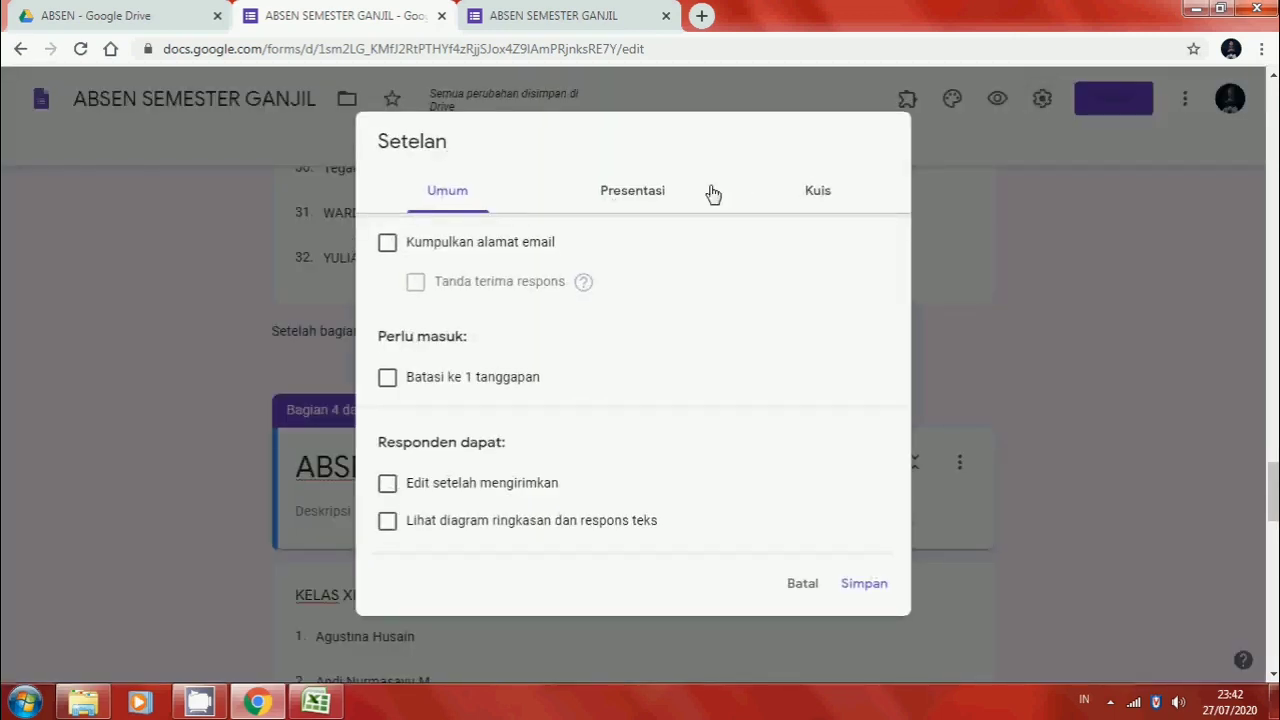
pyautogui.click(643, 207)
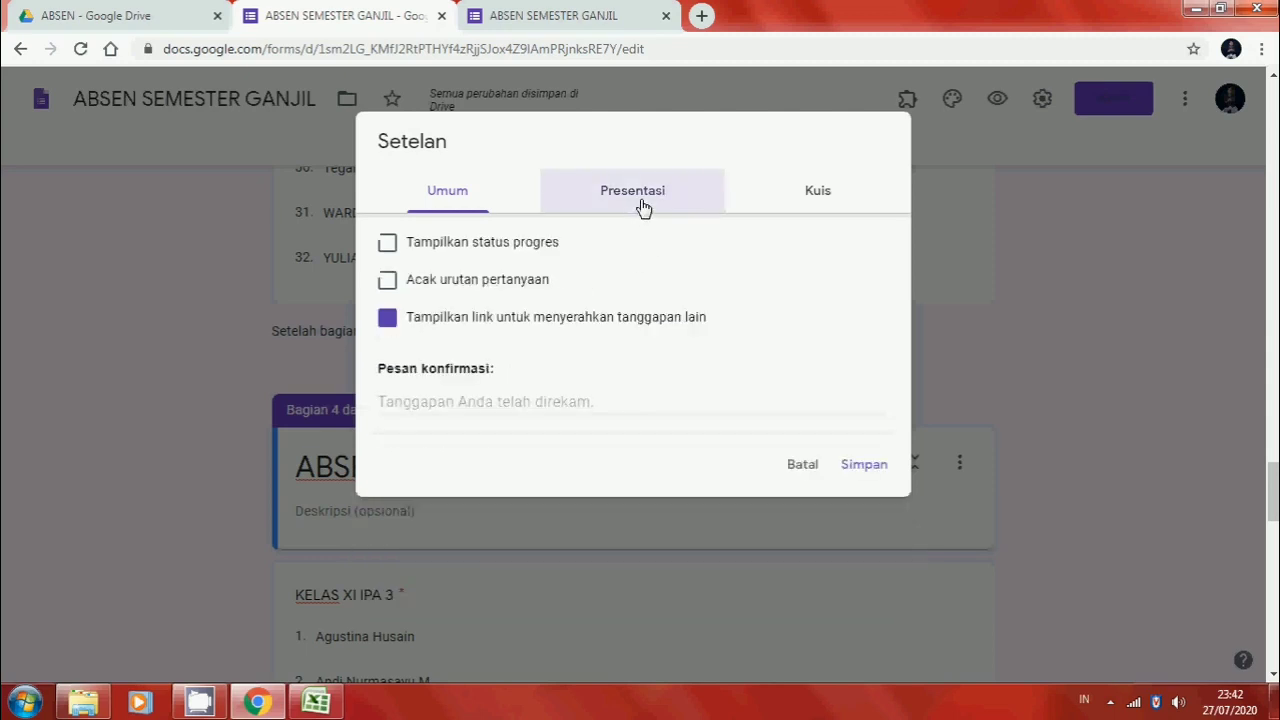
pyautogui.click(487, 401)
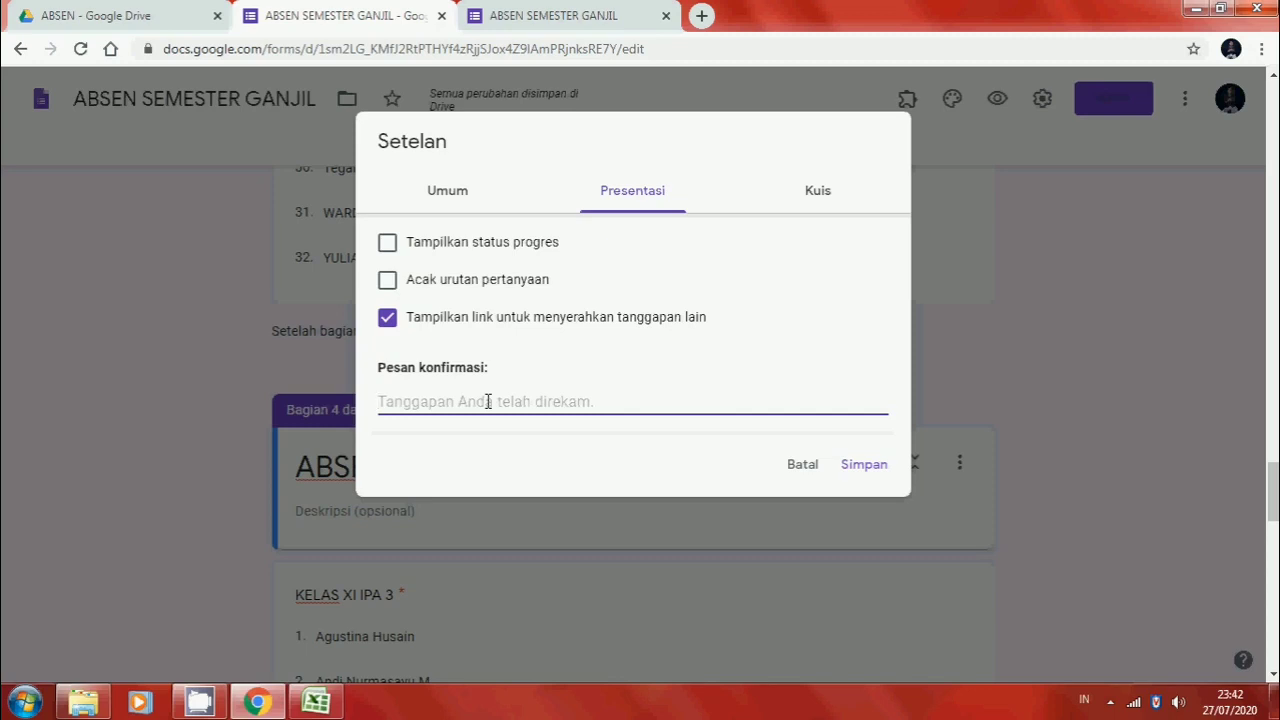
pyautogui.write('Ter')
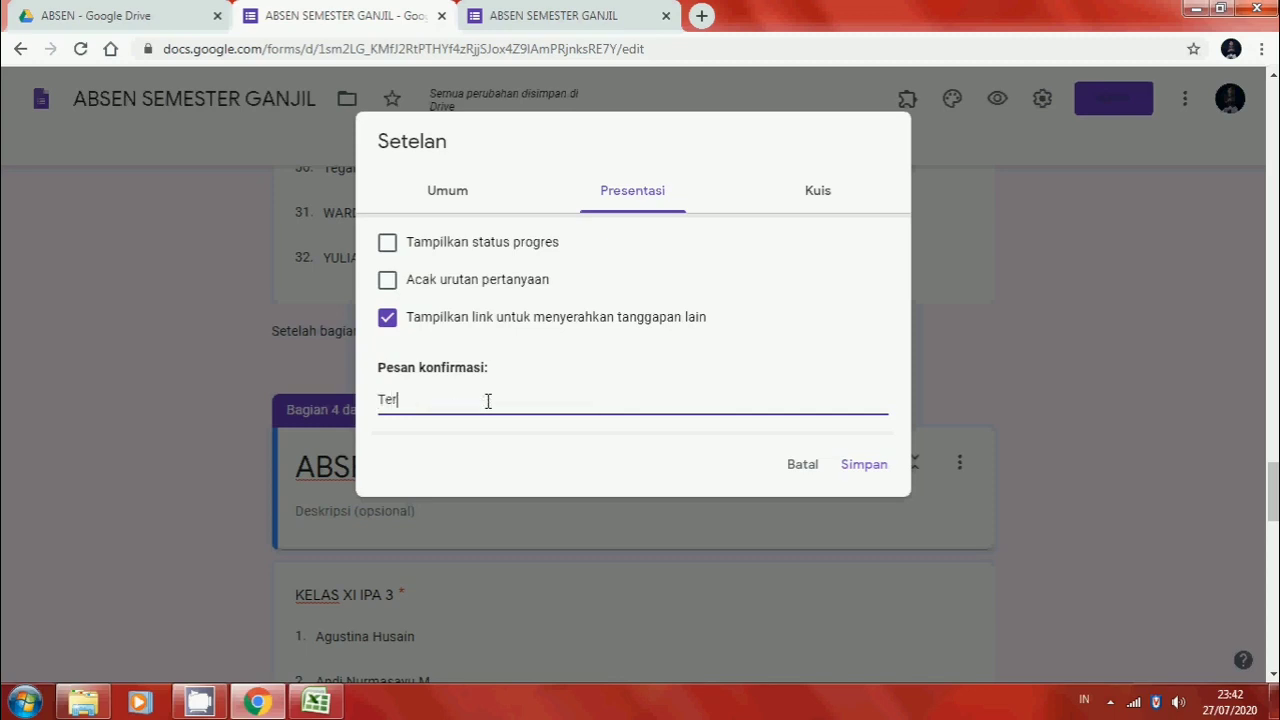
pyautogui.write('ima kasih suahmengisi ab')
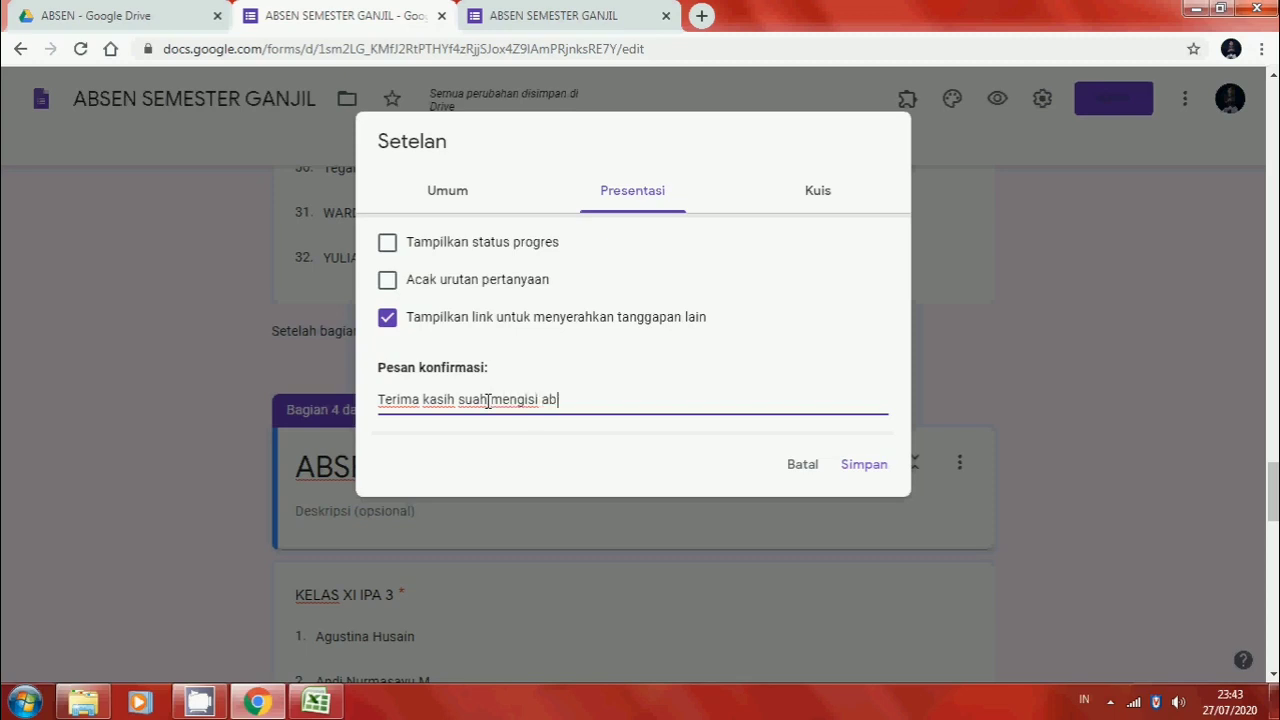
pyautogui.write('sen hari ini.')
# Turn off the link for submitting another response, check the general settings and save the form settings.
pyautogui.click(445, 322)
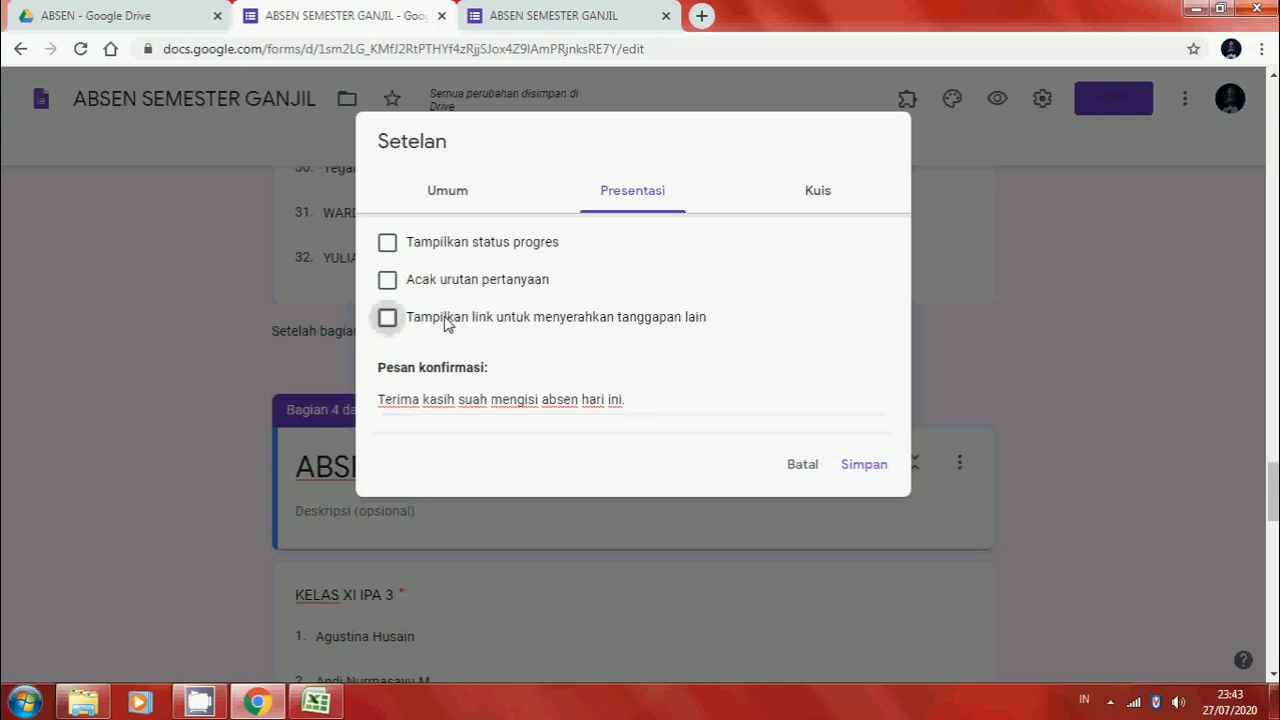
pyautogui.click(474, 212)
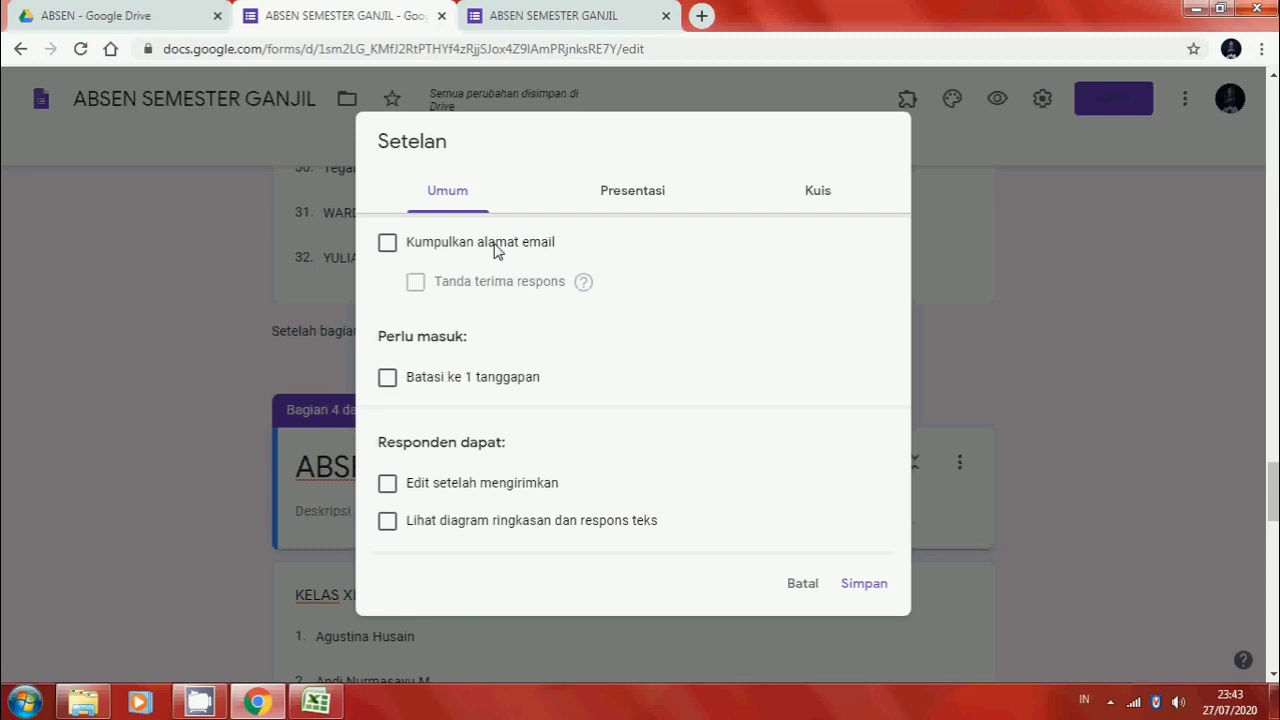
pyautogui.click(864, 584)
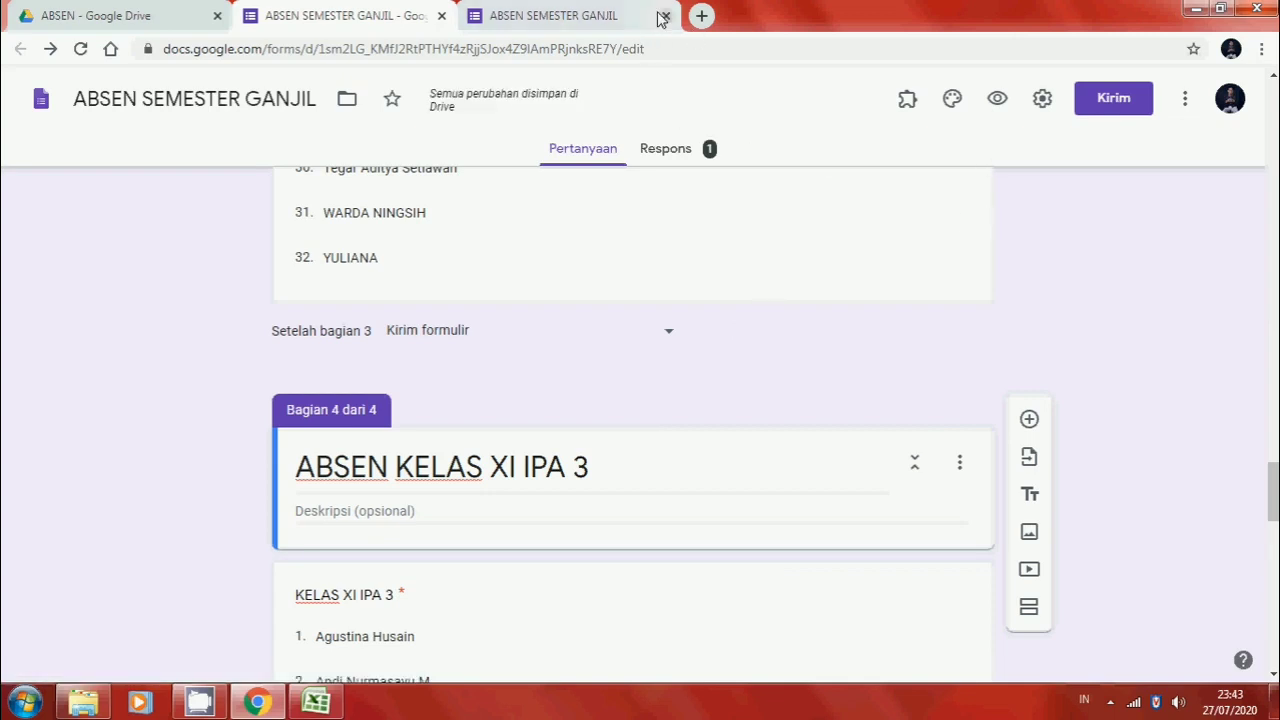
# Replace the old preview with a fresh one and continue past its first page with TANGGAL 07/30/2020 and KELAS XI IPA 3.
pyautogui.click(545, 8)
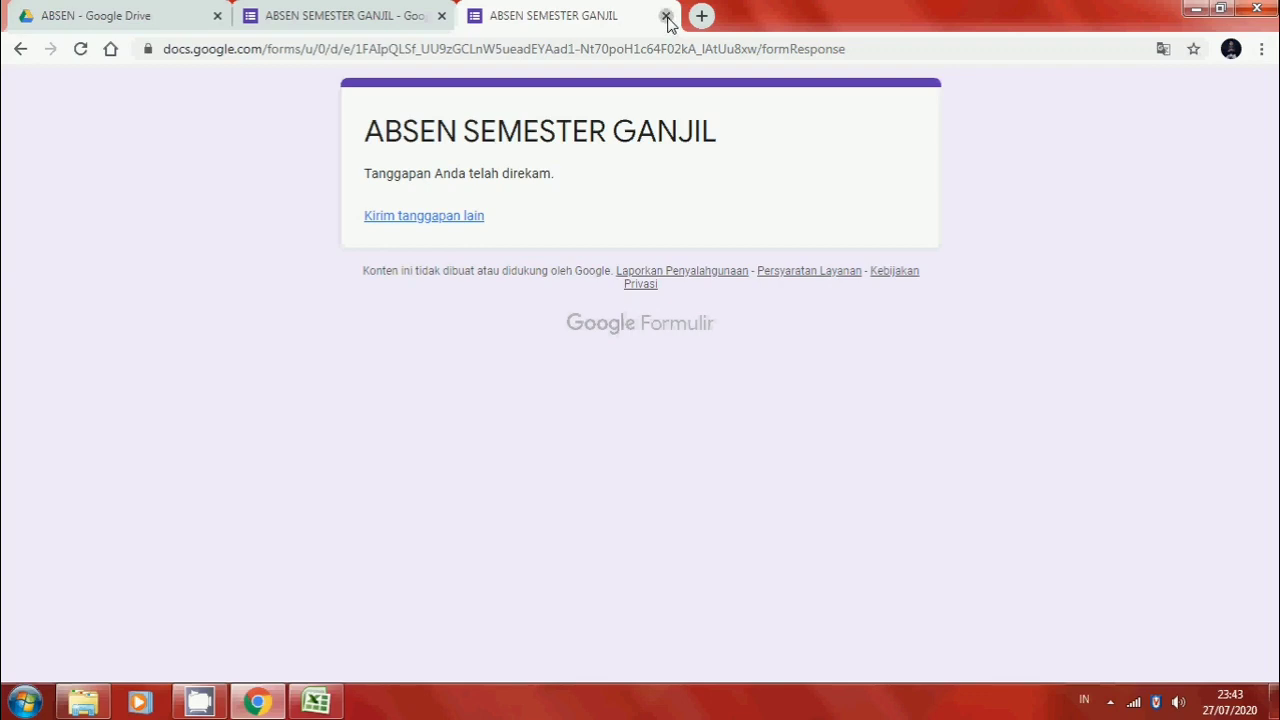
pyautogui.click(666, 16)
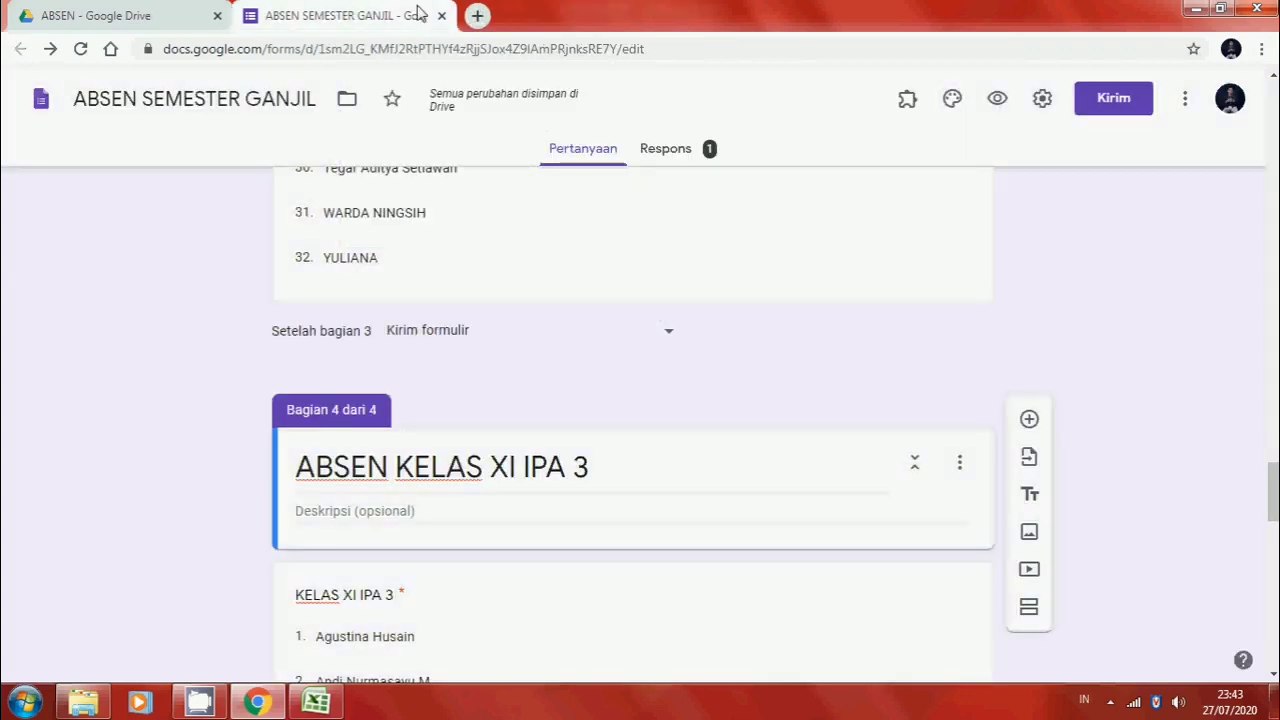
pyautogui.click(998, 100)
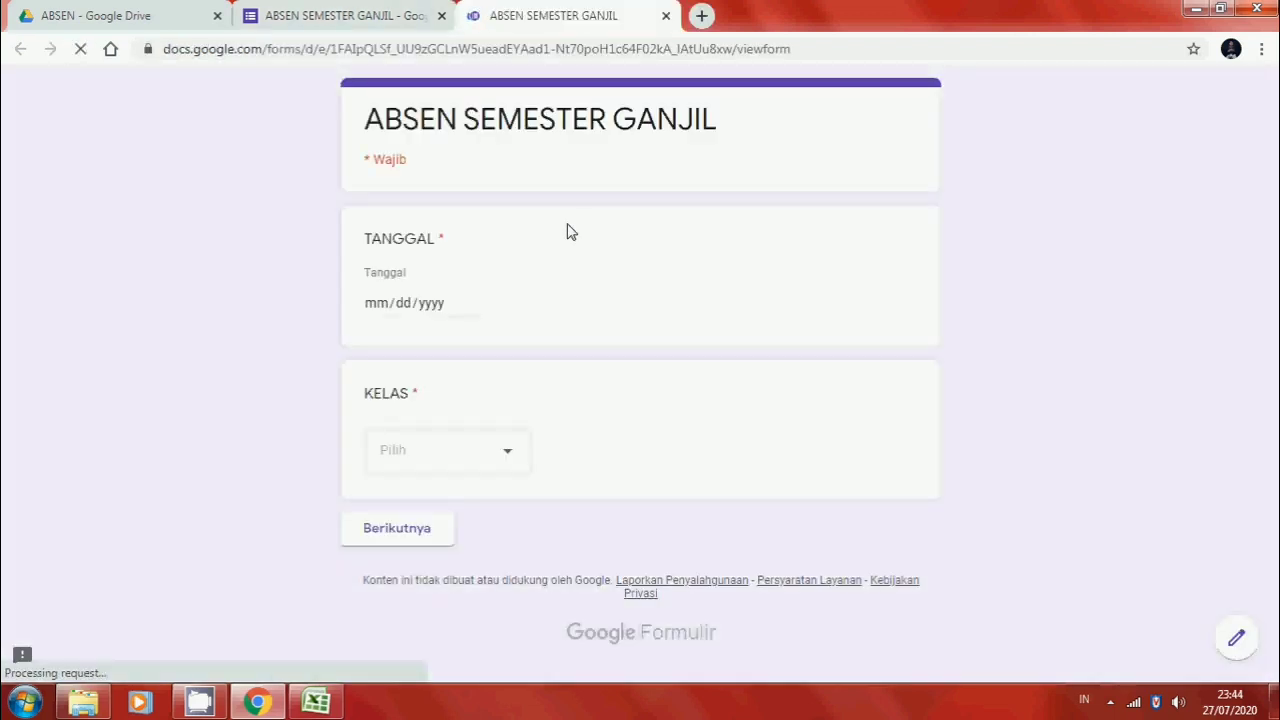
pyautogui.click(476, 303)
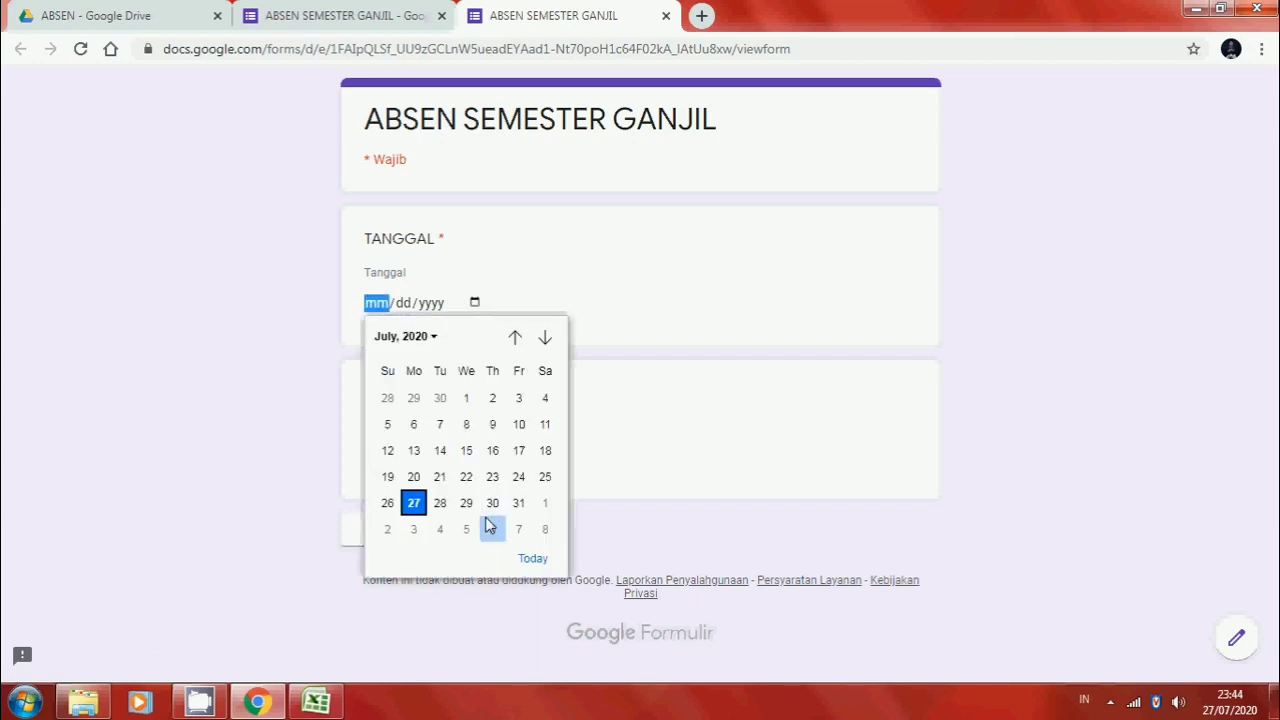
pyautogui.click(492, 503)
pyautogui.click(468, 452)
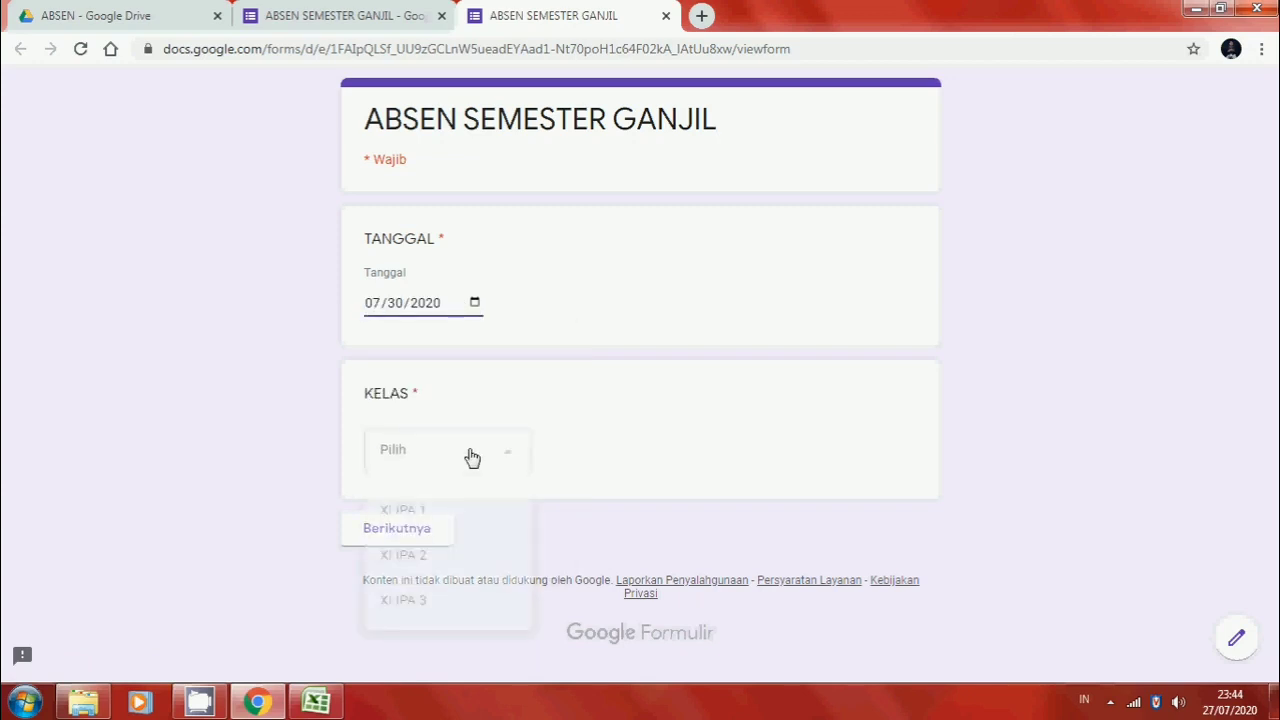
pyautogui.click(428, 598)
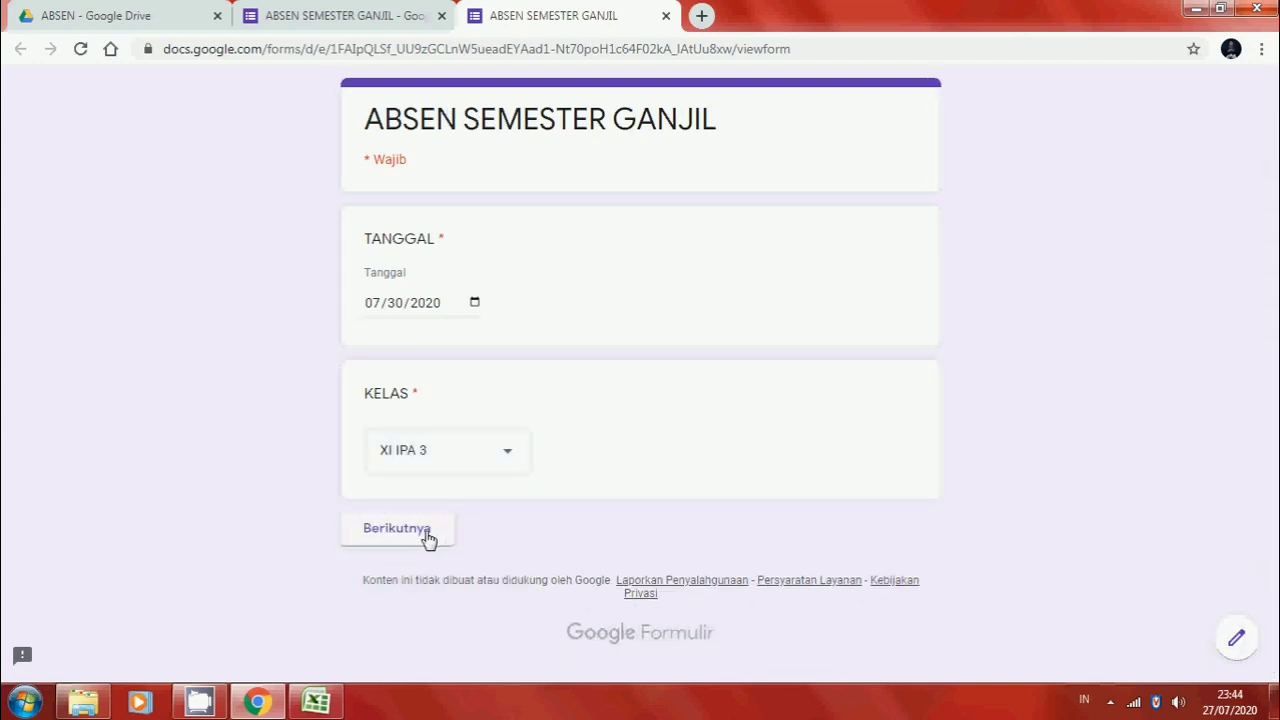
pyautogui.click(428, 538)
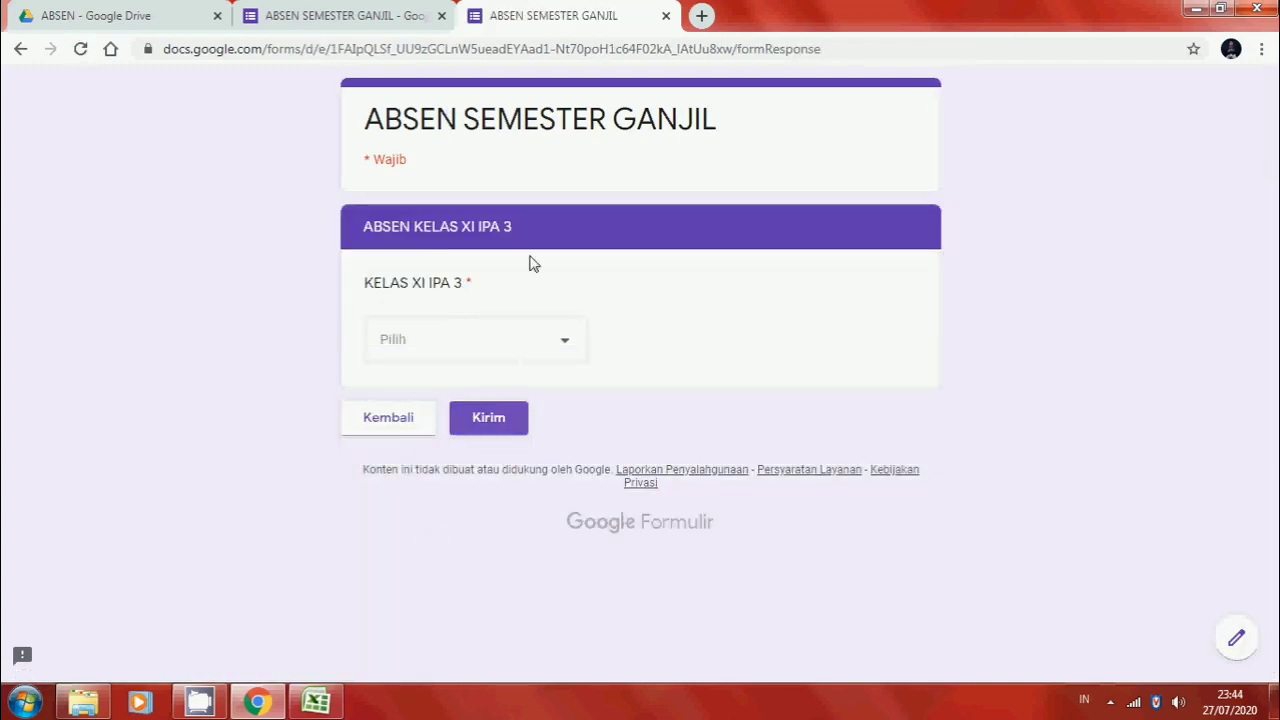
# Choose a student's name under KELAS XI IPA 3 and submit the second test response.
pyautogui.click(538, 346)
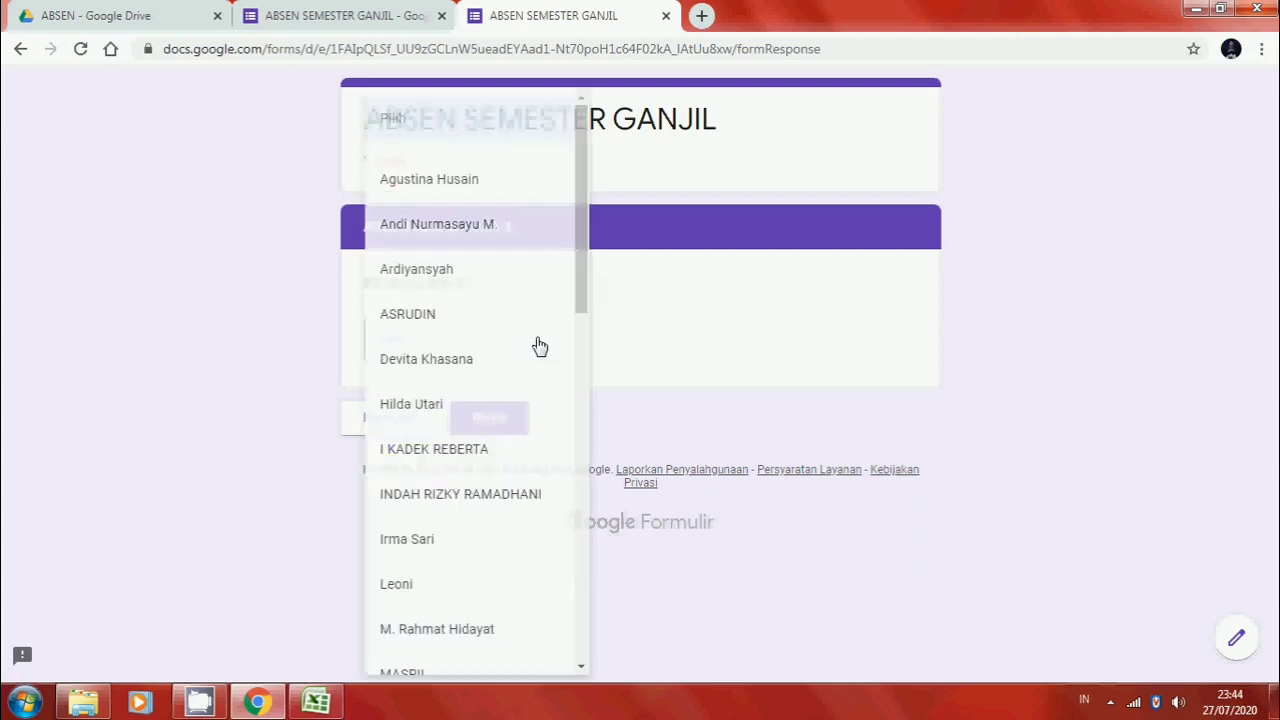
pyautogui.click(471, 462)
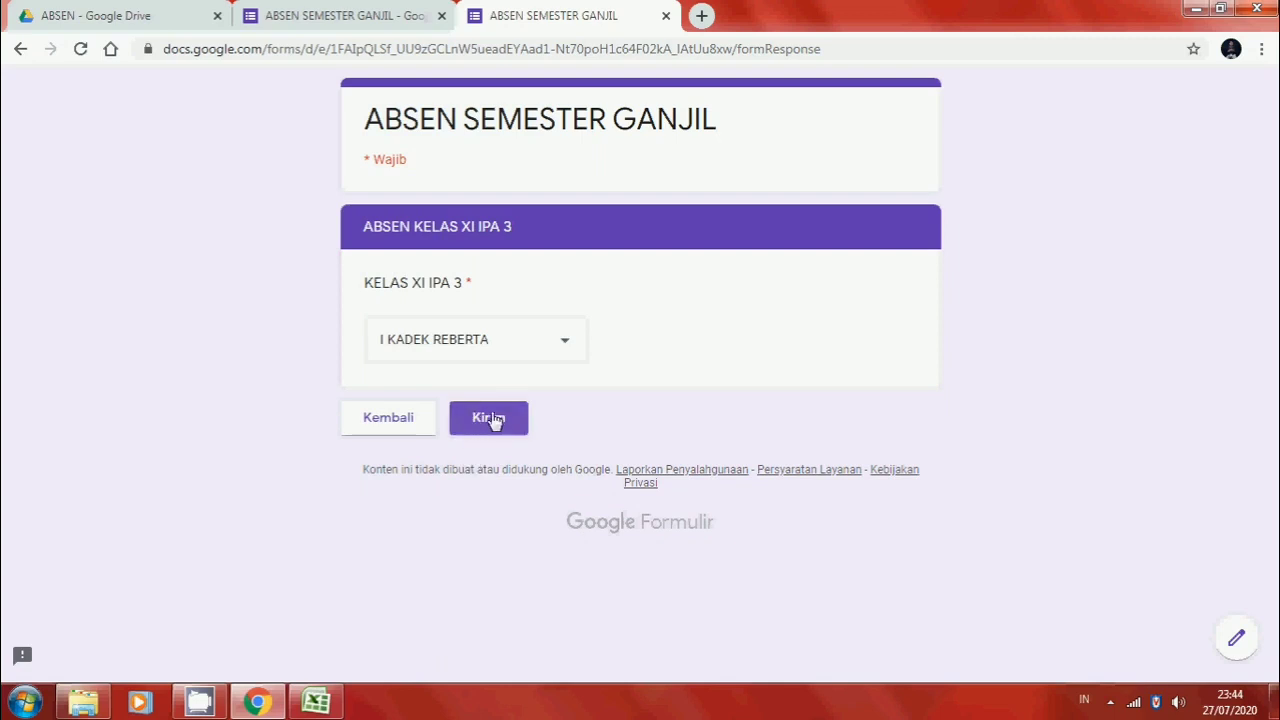
pyautogui.click(503, 422)
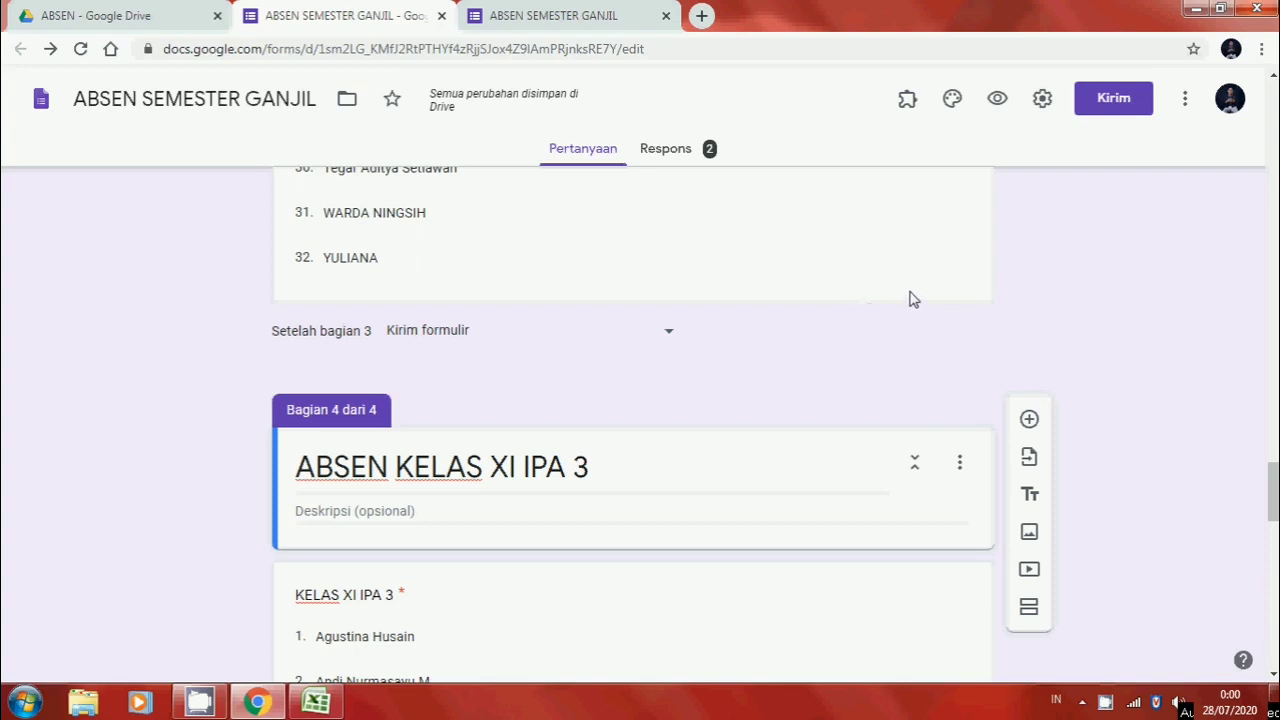
# From the form editor, generate the form's shortened sharing link (Perpendek URL) and copy it.
pyautogui.click(1125, 113)
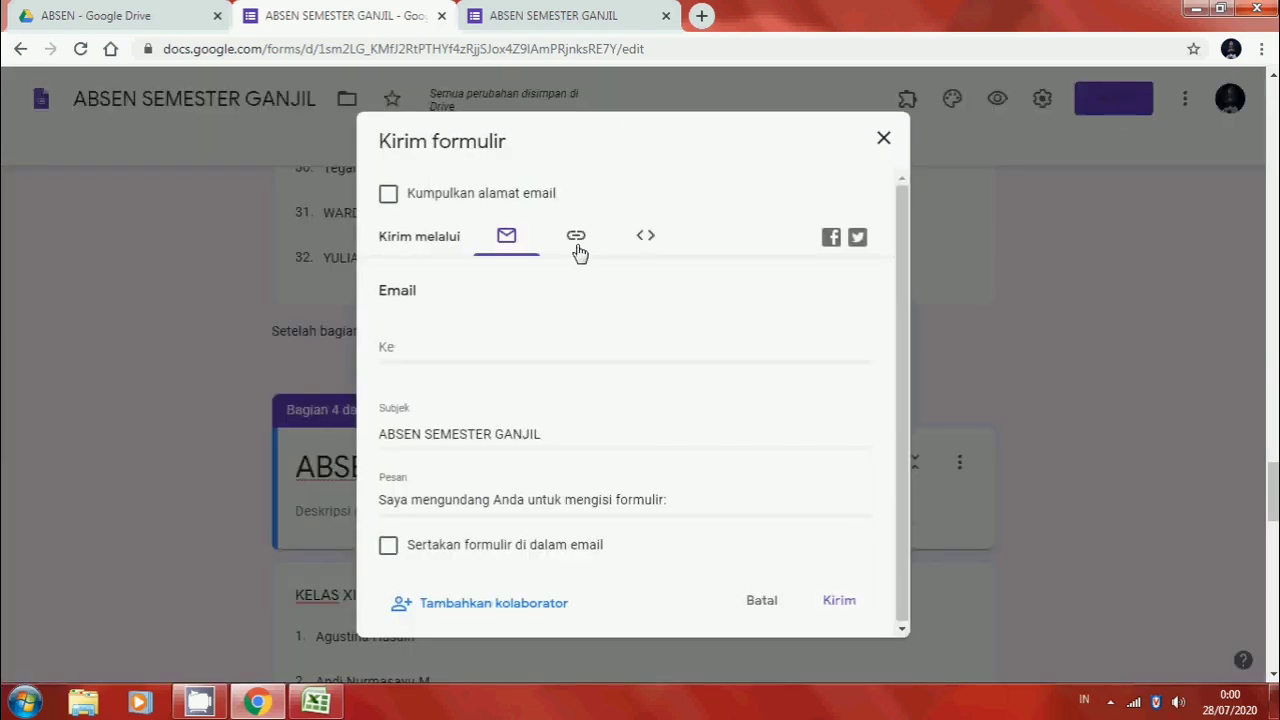
pyautogui.click(578, 250)
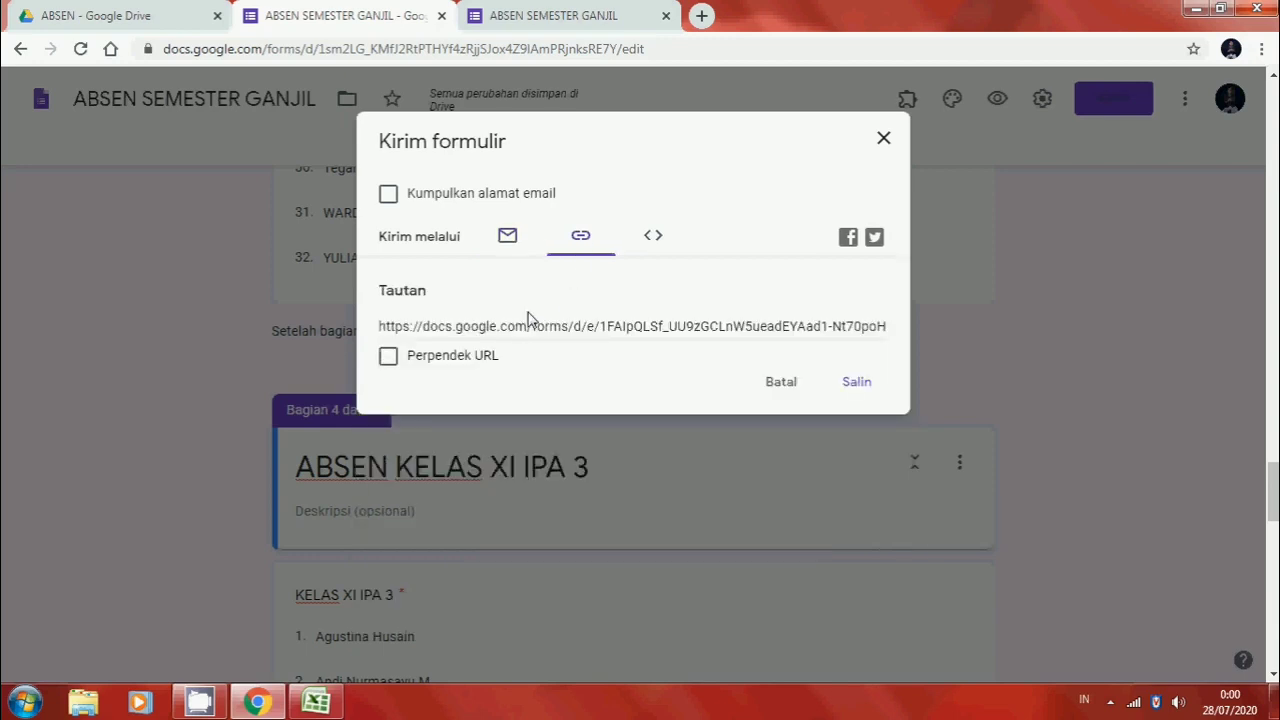
pyautogui.click(432, 360)
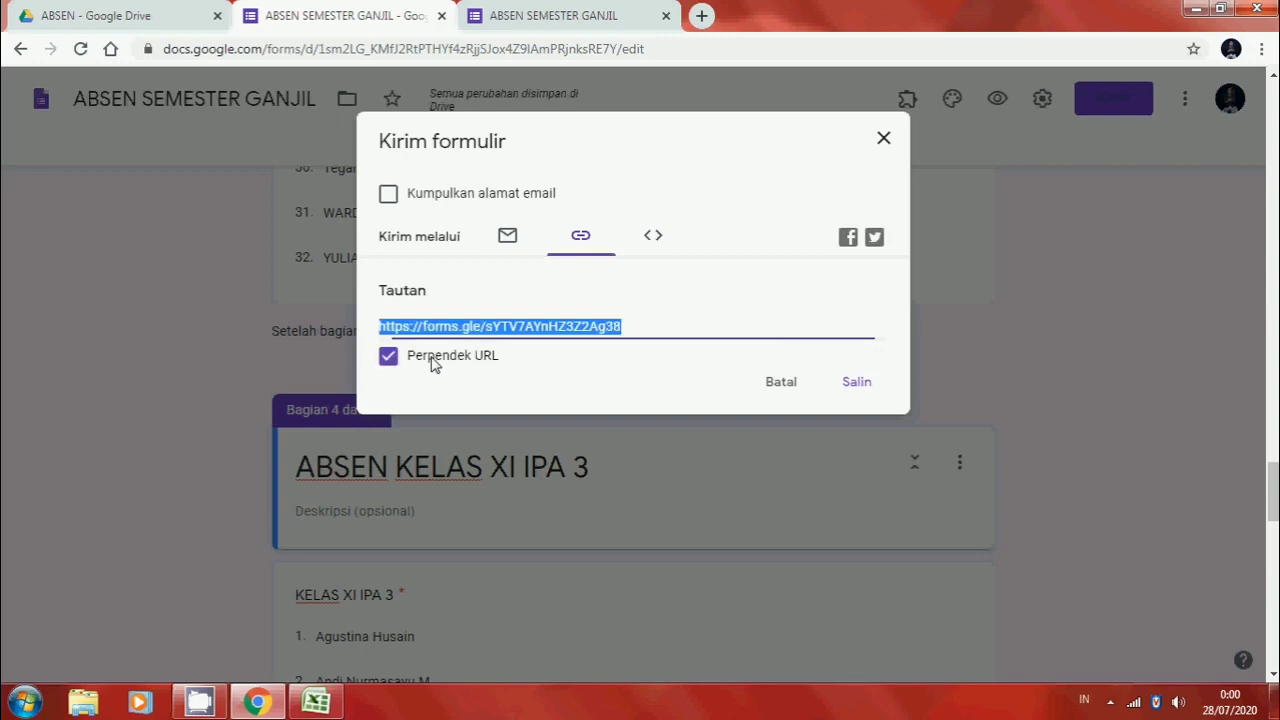
pyautogui.click(866, 390)
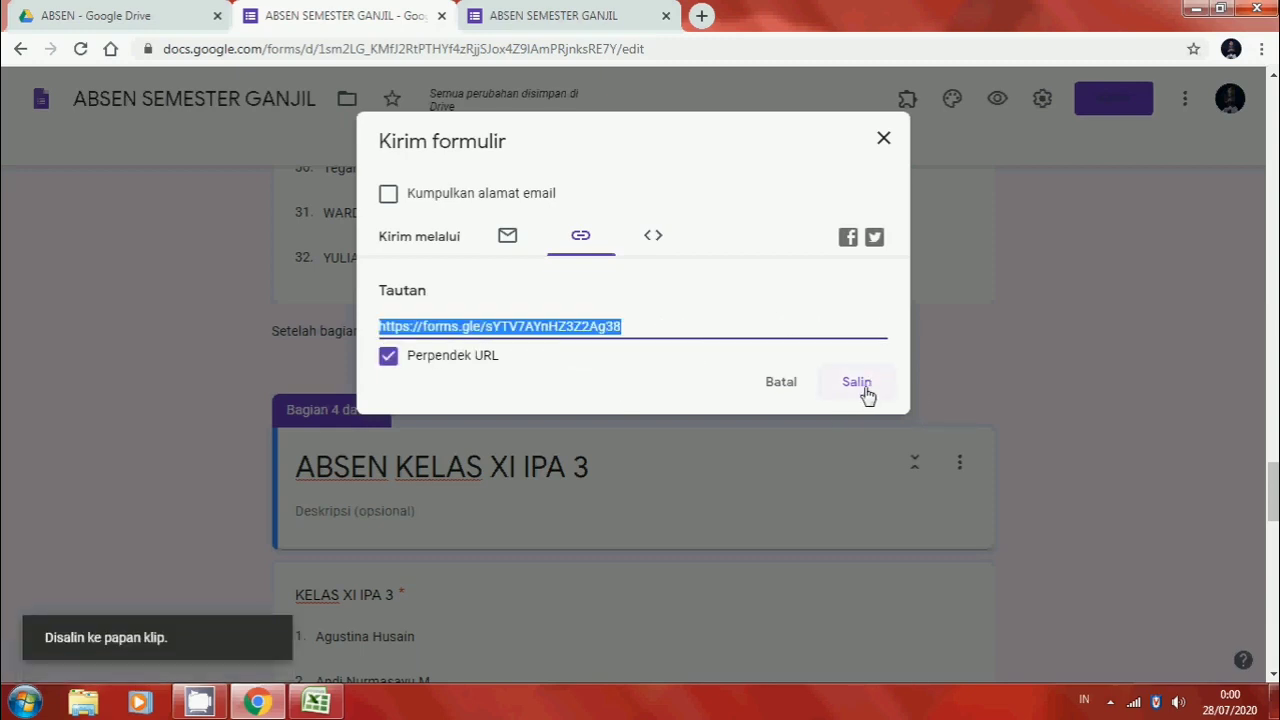